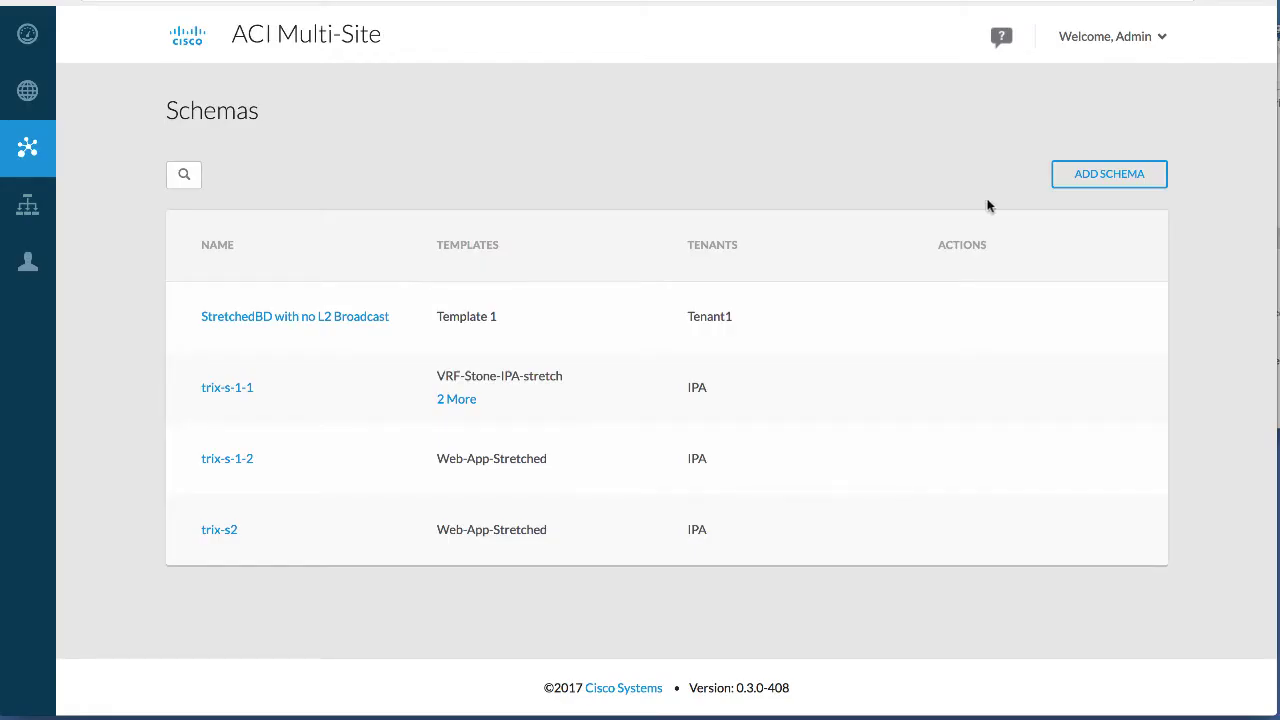
Create a new schema and name it 'Stretched EPG'.
{"action": "left_click", "coordinate": [1076, 175]}
{"action": "left_click_drag", "start_coordinate": [218, 35], "coordinate": [63, 30]}
{"action": "type", "text": "Stretched EPG"}
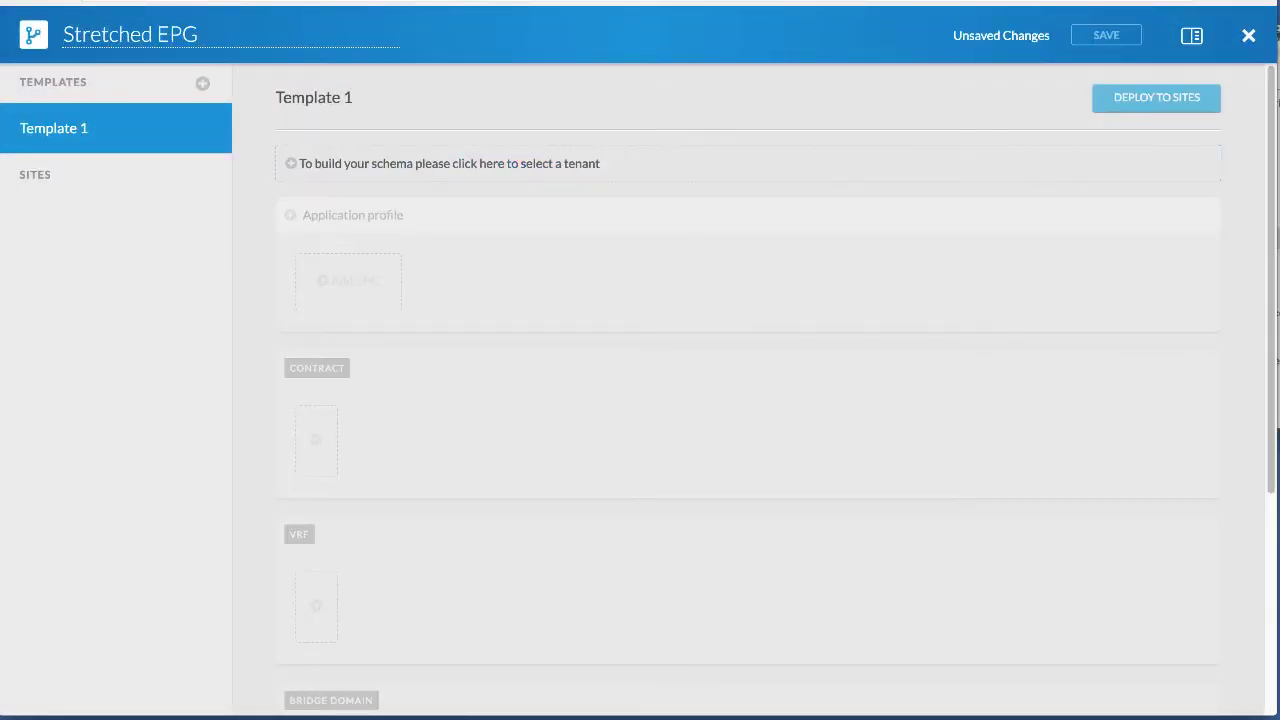
{"action": "left_click", "coordinate": [109, 276]}
Rename Template 1 to 'Stretched Web-App' and bring up its tenant list.
{"action": "left_click", "coordinate": [200, 133]}
{"action": "left_click_drag", "start_coordinate": [114, 126], "coordinate": [22, 125]}
{"action": "type", "text": "Stretched Web-App"}
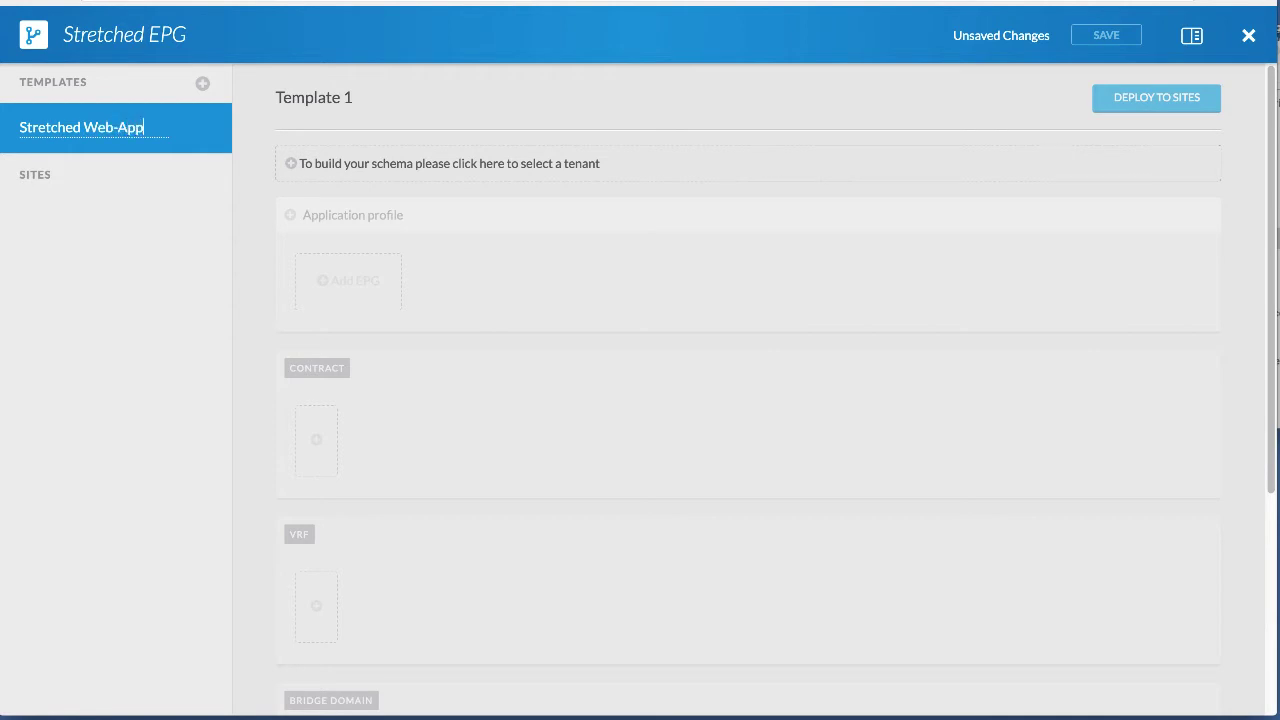
{"action": "key", "text": "Return"}
{"action": "left_click", "coordinate": [346, 178]}
{"action": "left_click", "coordinate": [1008, 160]}
Assign Tenant1 to the template and add application profile 'Web-App ANP Stretched'.
{"action": "type", "text": "Tenant"}
{"action": "left_click", "coordinate": [1009, 197]}
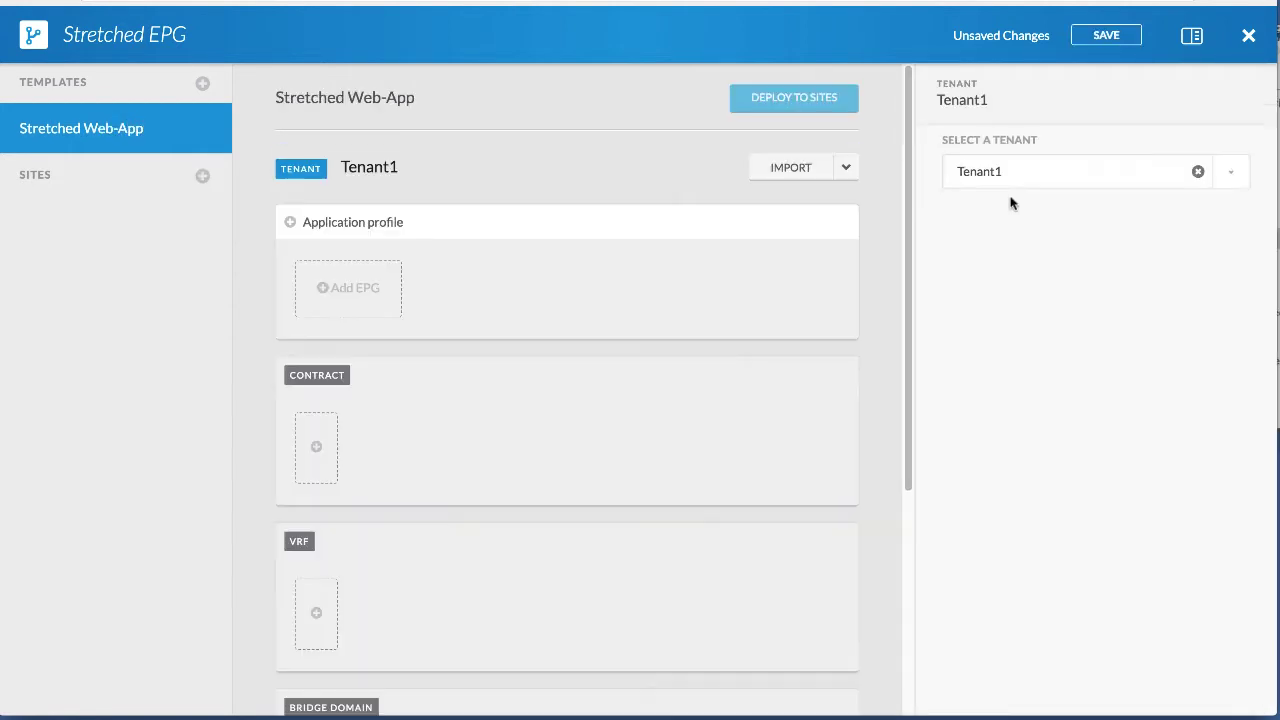
{"action": "left_click", "coordinate": [360, 223]}
{"action": "left_click_drag", "start_coordinate": [1046, 171], "coordinate": [909, 170]}
{"action": "type", "text": "Web-App"}
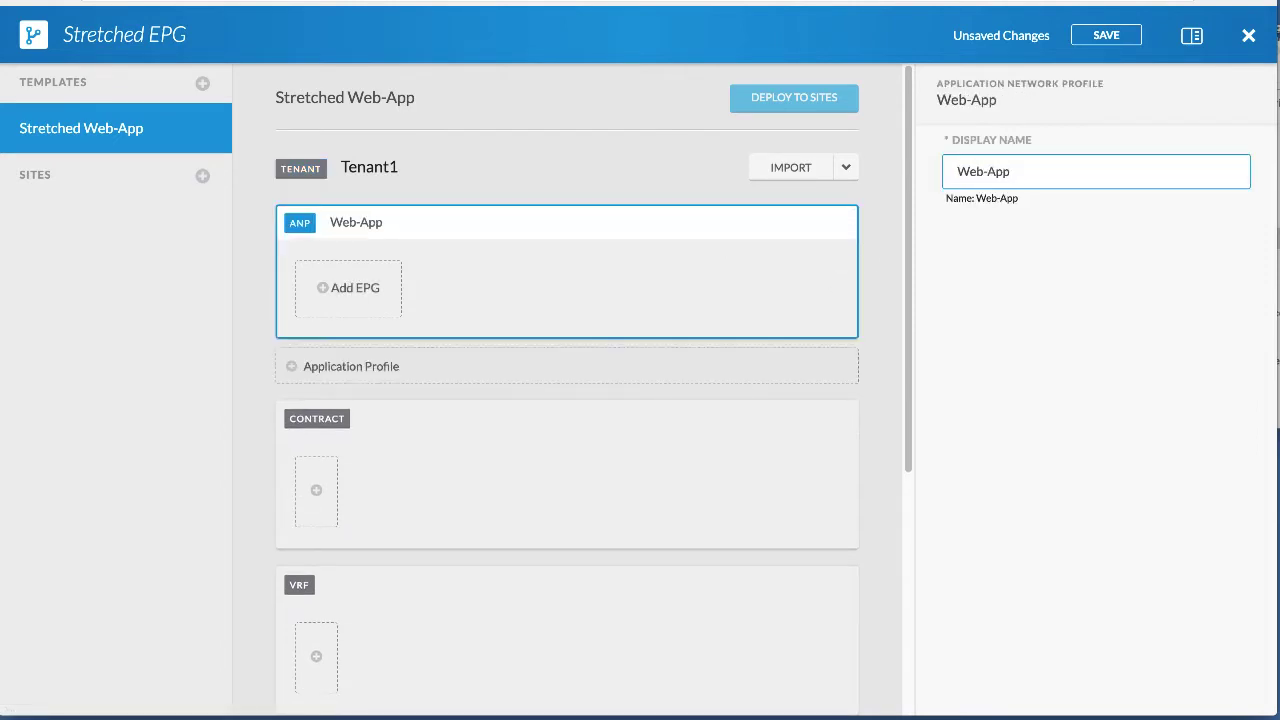
{"action": "type", "text": " ANP Stretched"}
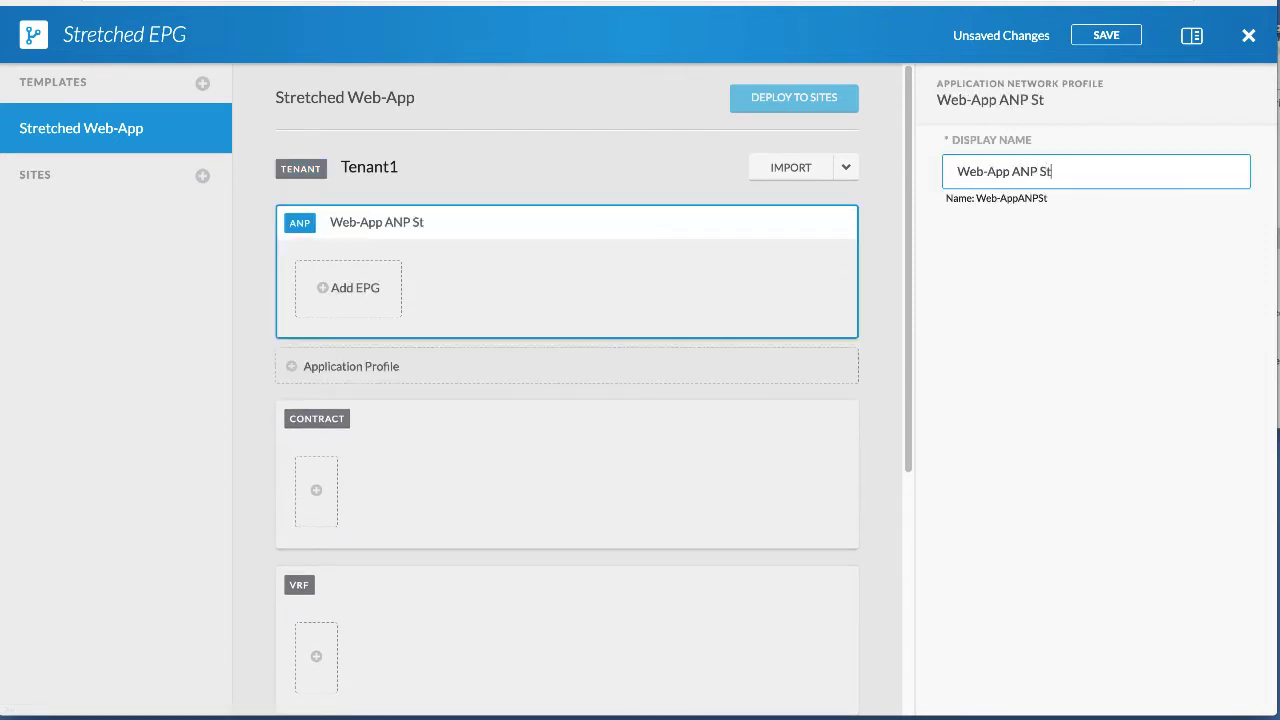
{"action": "left_click", "coordinate": [957, 263]}
Add two EPGs to the profile: 'Stretched EPG-Web' and 'Stretched EPG-App'.
{"action": "left_click", "coordinate": [348, 293]}
{"action": "left_click", "coordinate": [1043, 171]}
{"action": "key", "text": "ctrl+a"}
{"action": "type", "text": "Stretched EPG-Web"}
{"action": "left_click", "coordinate": [334, 306]}
{"action": "left_click", "coordinate": [477, 311]}
{"action": "left_click", "coordinate": [945, 165]}
{"action": "key", "text": "ctrl+a"}
{"action": "type", "text": "Stretch"}
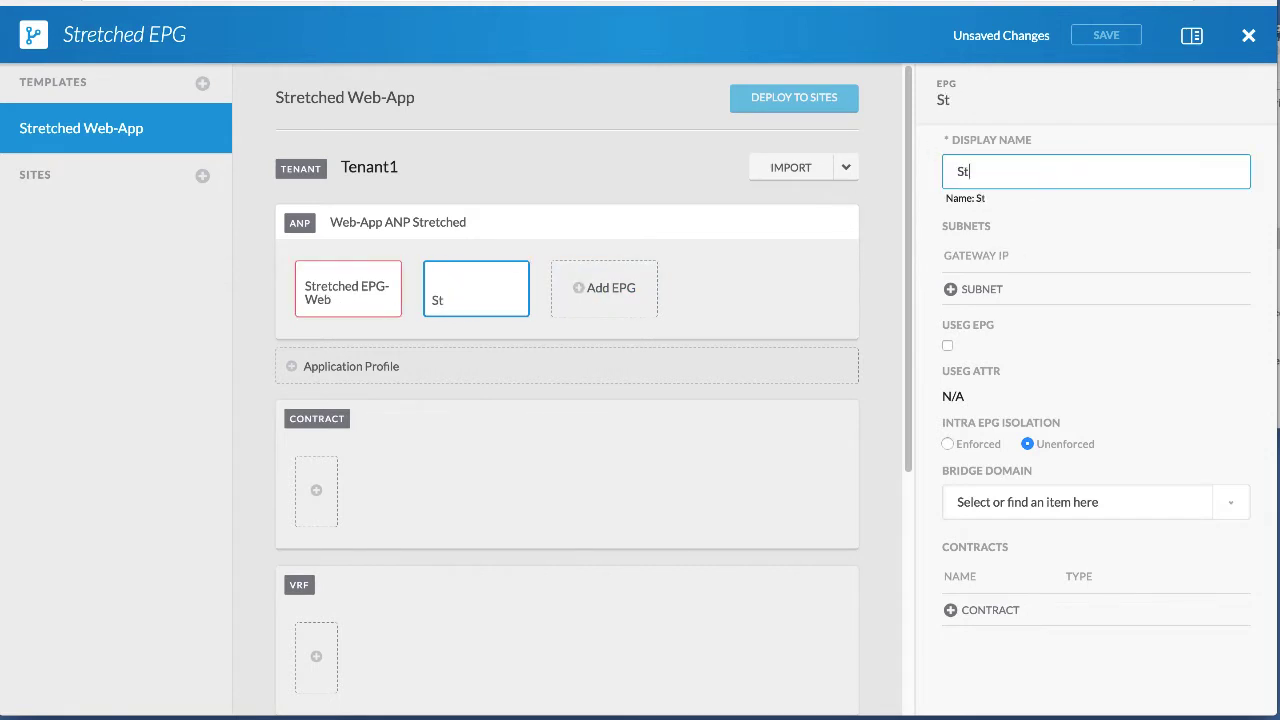
{"action": "type", "text": "ed EPG-A"}
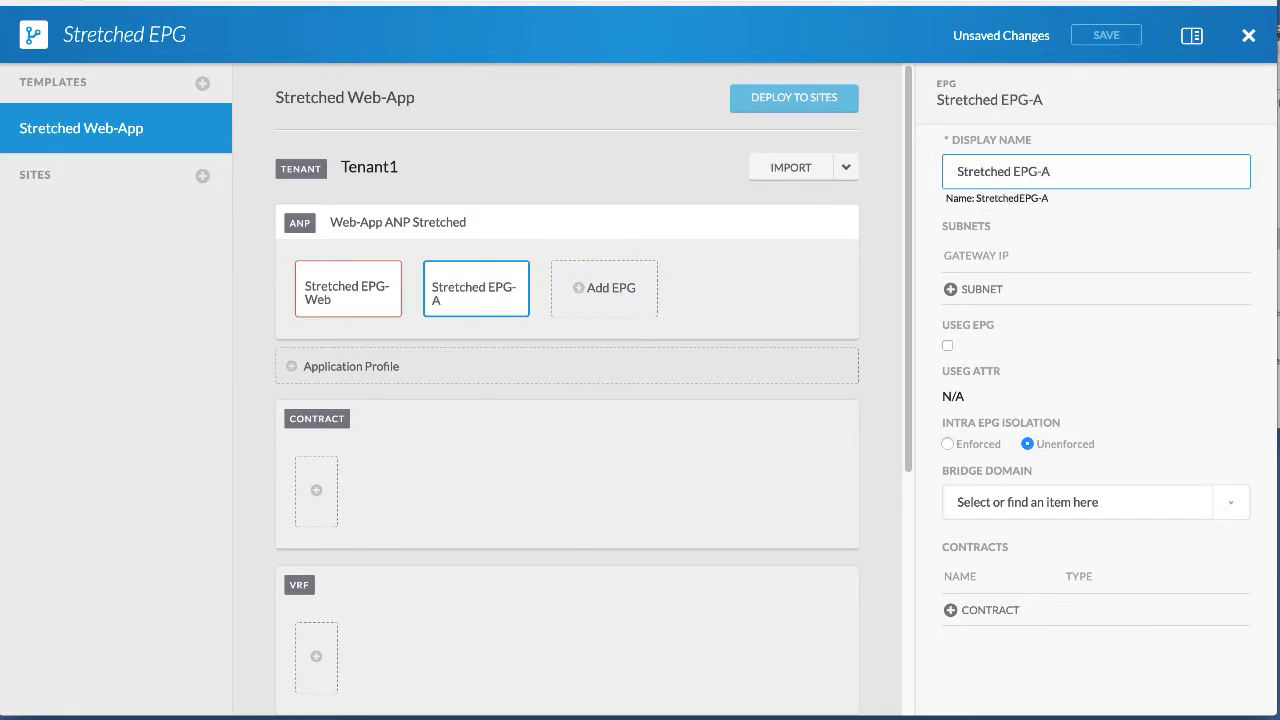
{"action": "left_click", "coordinate": [566, 183]}
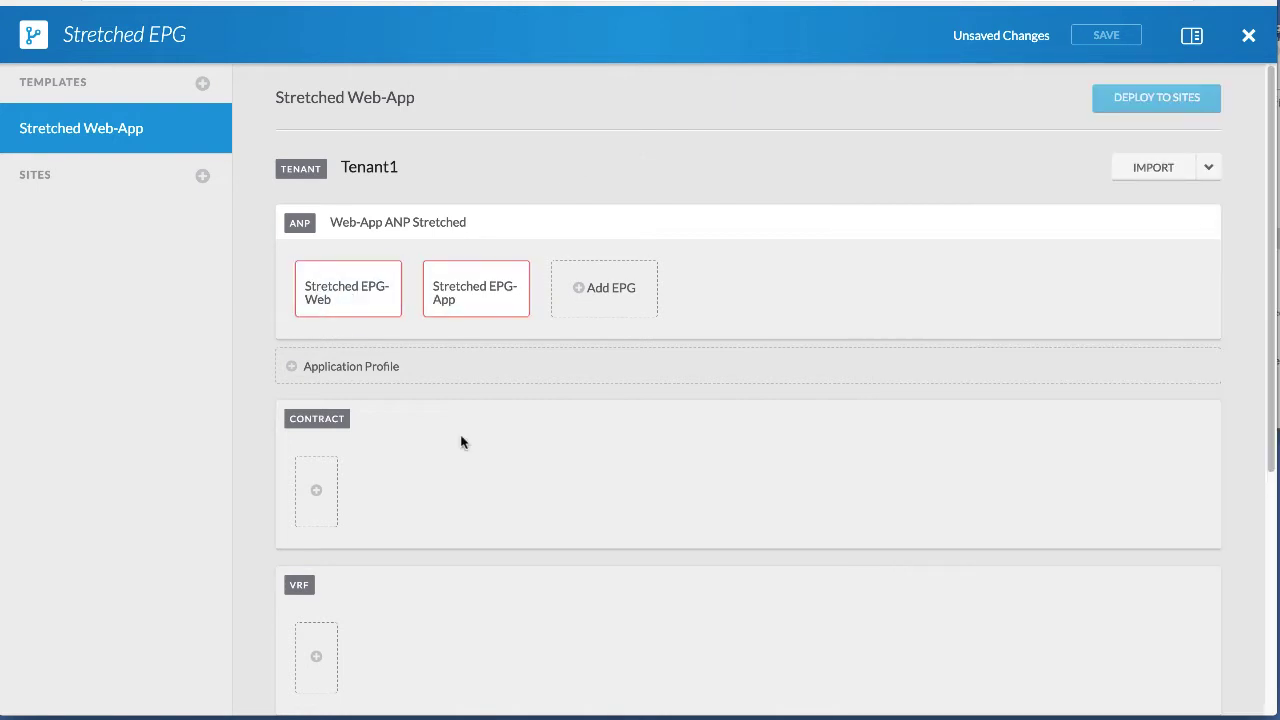
Create bridge domain BD1-Web from Stretched EPG-Web's Bridge Domain field.
{"action": "scroll", "coordinate": [461, 442], "scroll_direction": "down", "scroll_amount": 1}
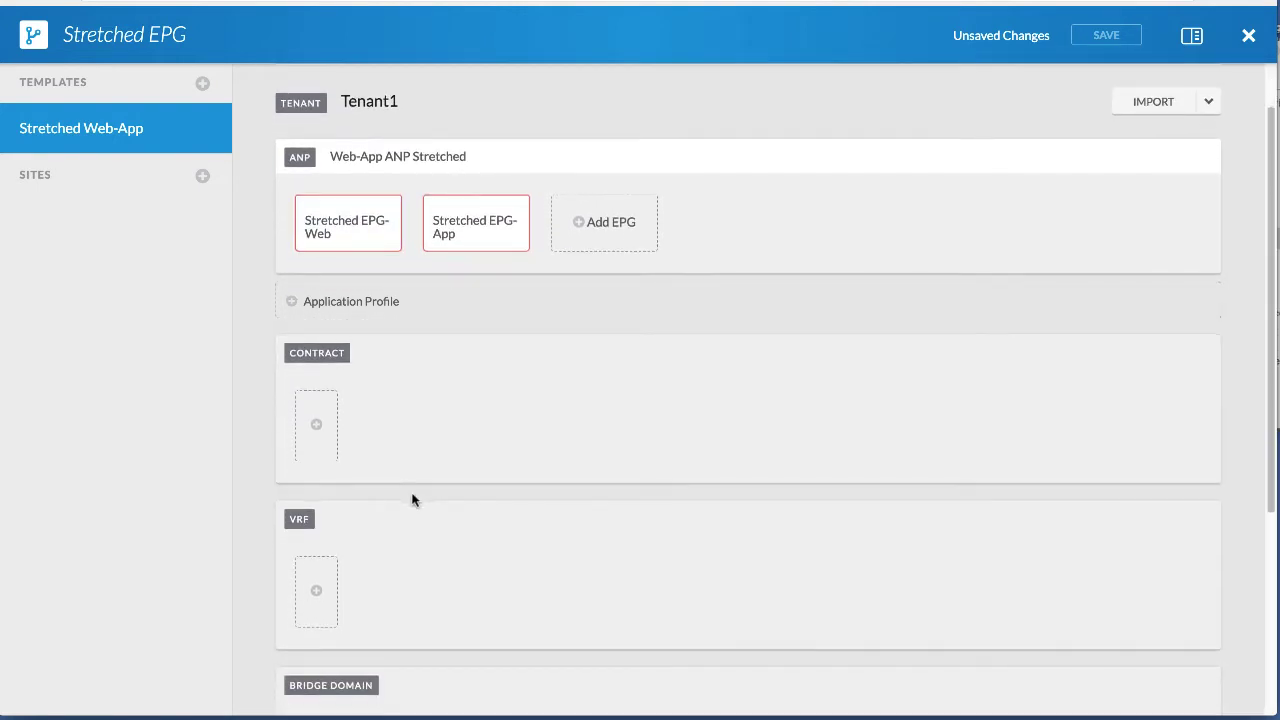
{"action": "left_click", "coordinate": [338, 245]}
{"action": "left_click", "coordinate": [1008, 499]}
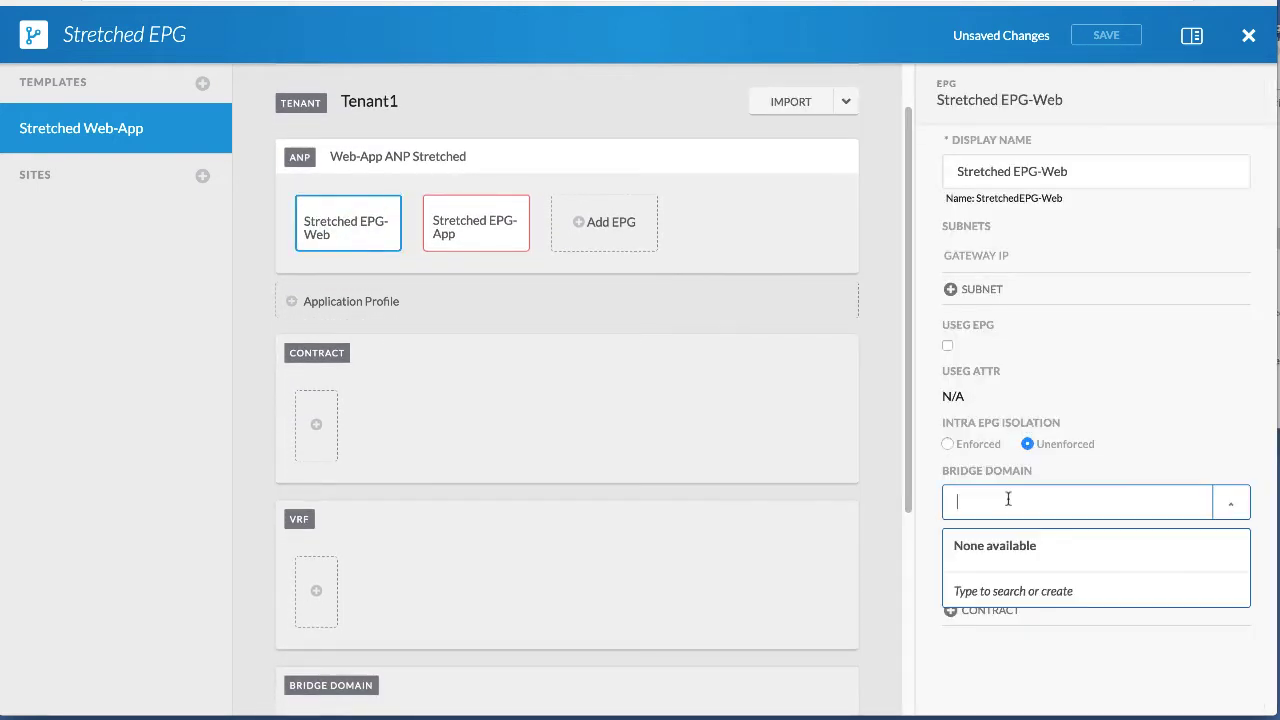
{"action": "type", "text": "BD1-Web"}
{"action": "left_click", "coordinate": [1008, 590]}
Add a second bridge domain named BD1-App.
{"action": "scroll", "coordinate": [543, 449], "scroll_direction": "down", "scroll_amount": 3}
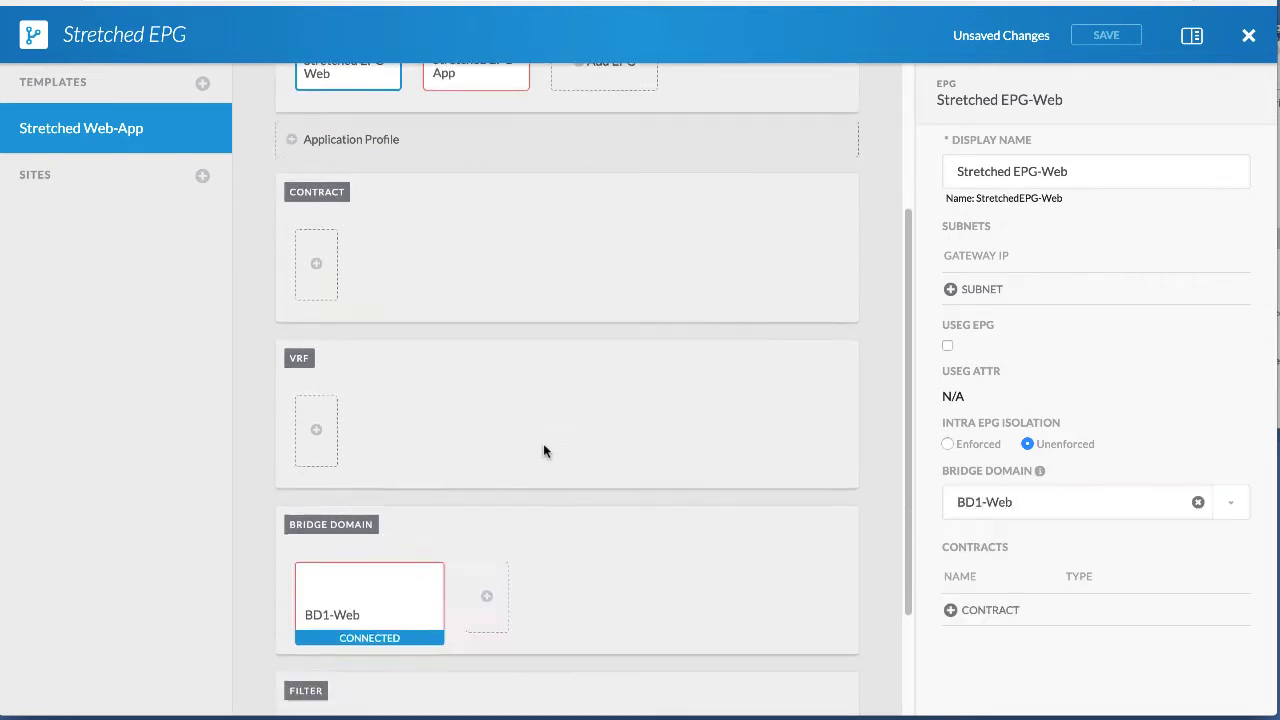
{"action": "left_click", "coordinate": [486, 540]}
{"action": "left_click", "coordinate": [1036, 213]}
{"action": "left_click_drag", "start_coordinate": [1036, 213], "coordinate": [888, 214]}
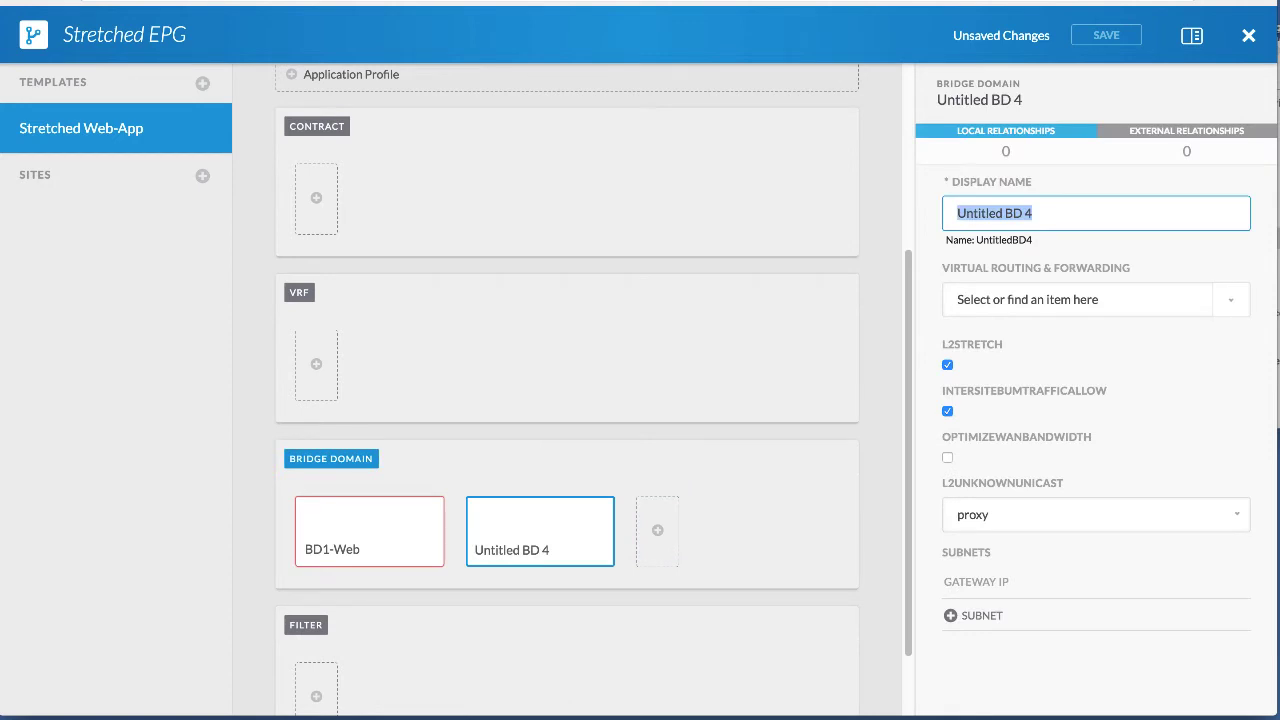
{"action": "type", "text": "BD1-App"}
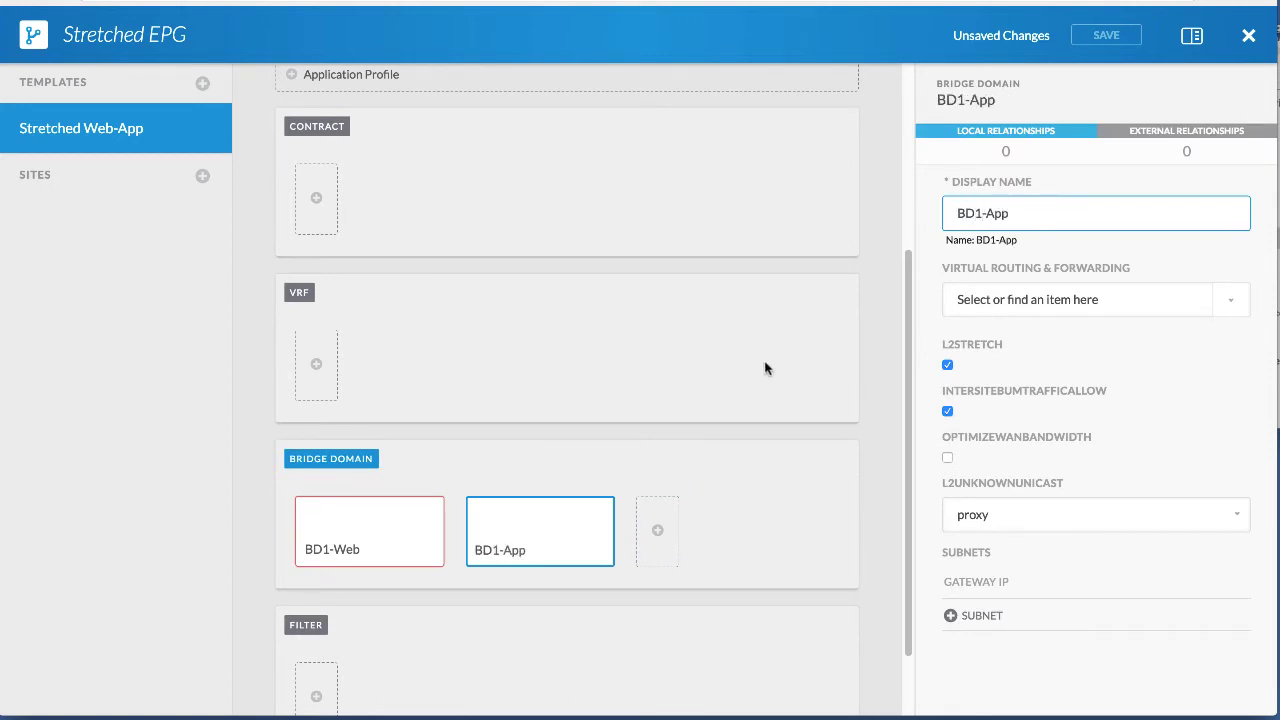
{"action": "left_click", "coordinate": [352, 545]}
{"action": "left_click", "coordinate": [541, 549]}
{"action": "scroll", "coordinate": [363, 447], "scroll_direction": "down", "scroll_amount": 1}
{"action": "scroll", "coordinate": [370, 418], "scroll_direction": "up", "scroll_amount": 1}
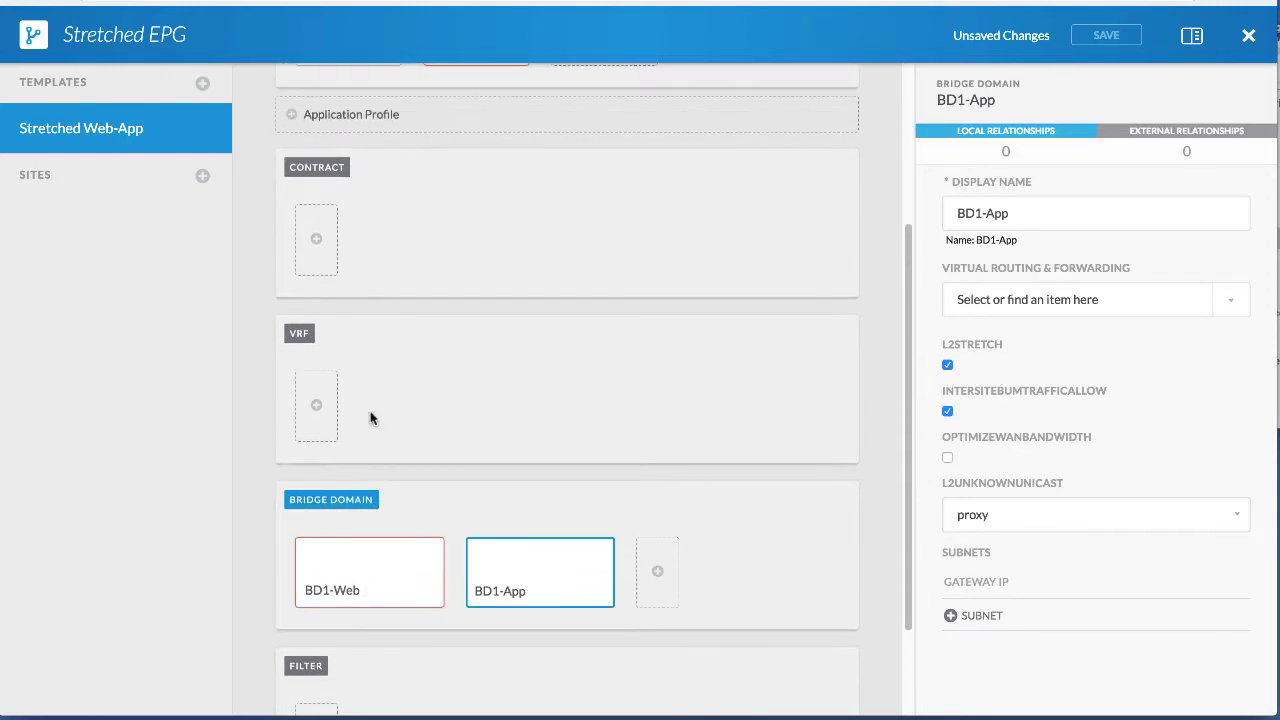
Add a VRF named 'VRF Web-App'.
{"action": "left_click", "coordinate": [316, 405]}
{"action": "left_click", "coordinate": [1046, 213]}
{"action": "left_click_drag", "start_coordinate": [1046, 213], "coordinate": [943, 215]}
{"action": "type", "text": "VRF Web-App"}
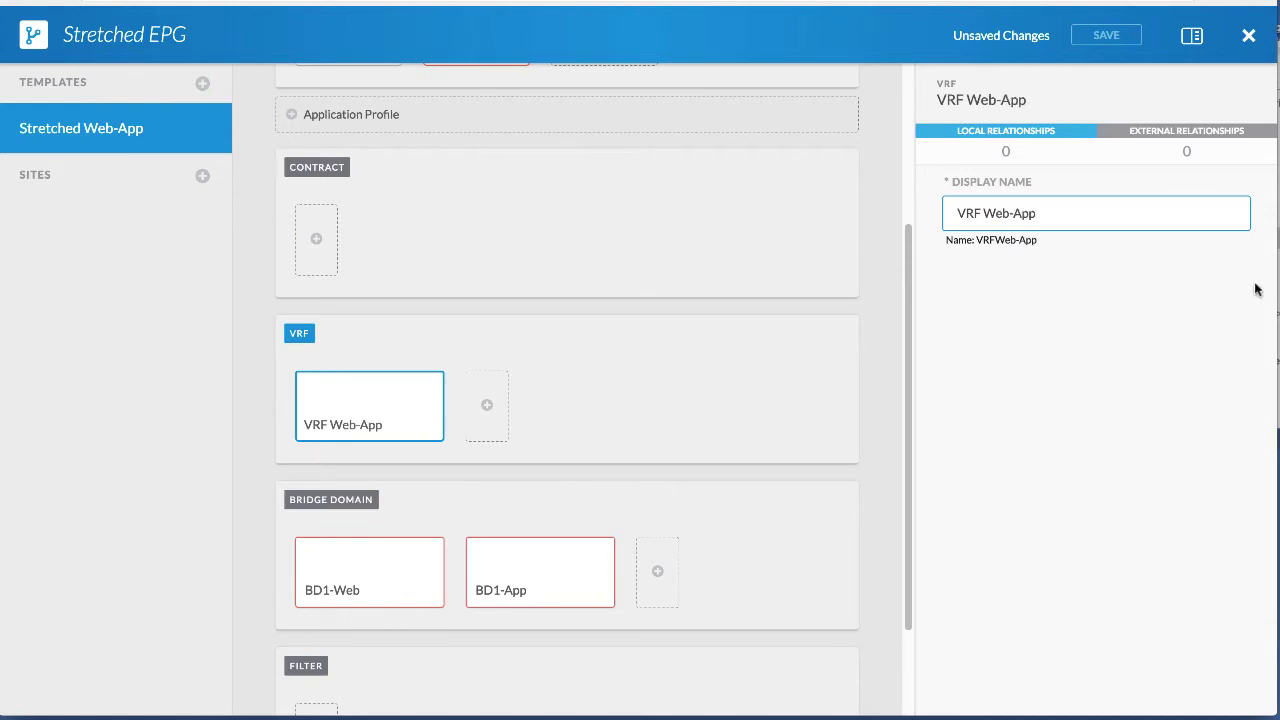
Set the VRF of both BD1-Web and BD1-App to VRF Web-App.
{"action": "left_click", "coordinate": [380, 557]}
{"action": "left_click", "coordinate": [1062, 300]}
{"action": "left_click", "coordinate": [988, 338]}
{"action": "left_click", "coordinate": [537, 597]}
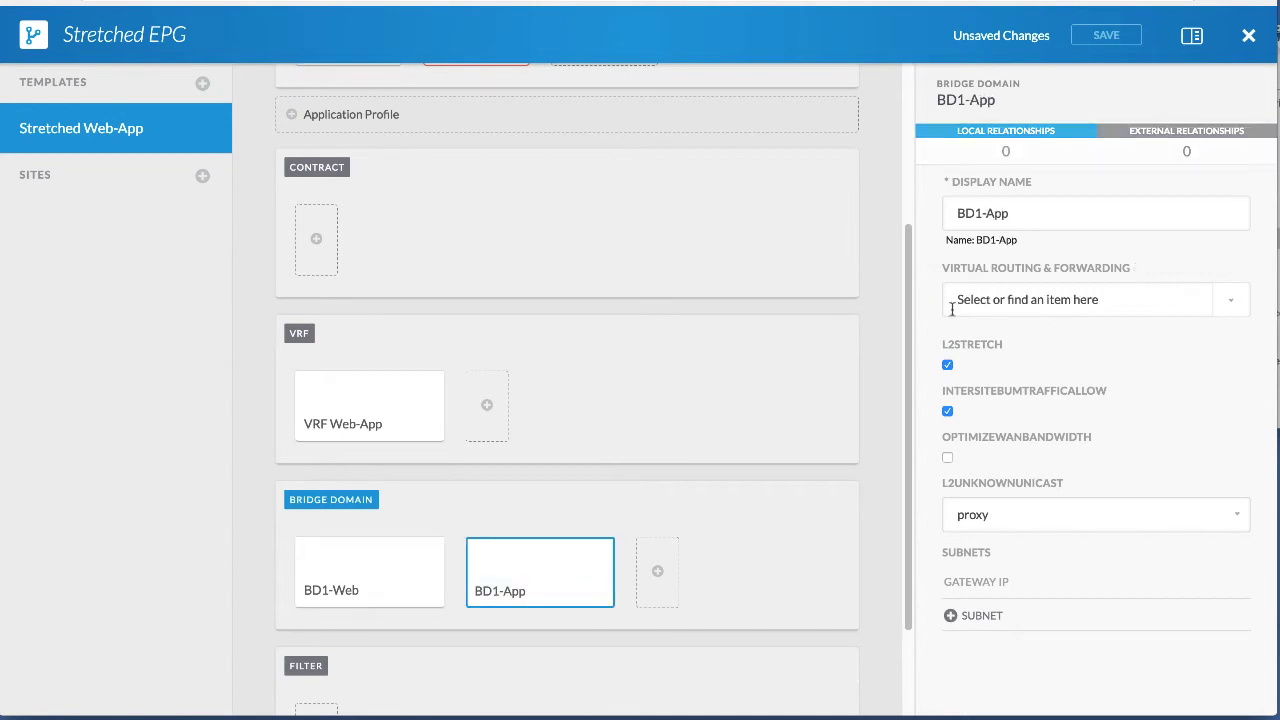
{"action": "left_click", "coordinate": [983, 299]}
{"action": "left_click", "coordinate": [980, 338]}
{"action": "scroll", "coordinate": [494, 272], "scroll_direction": "up", "scroll_amount": 3}
{"action": "left_click", "coordinate": [476, 290]}
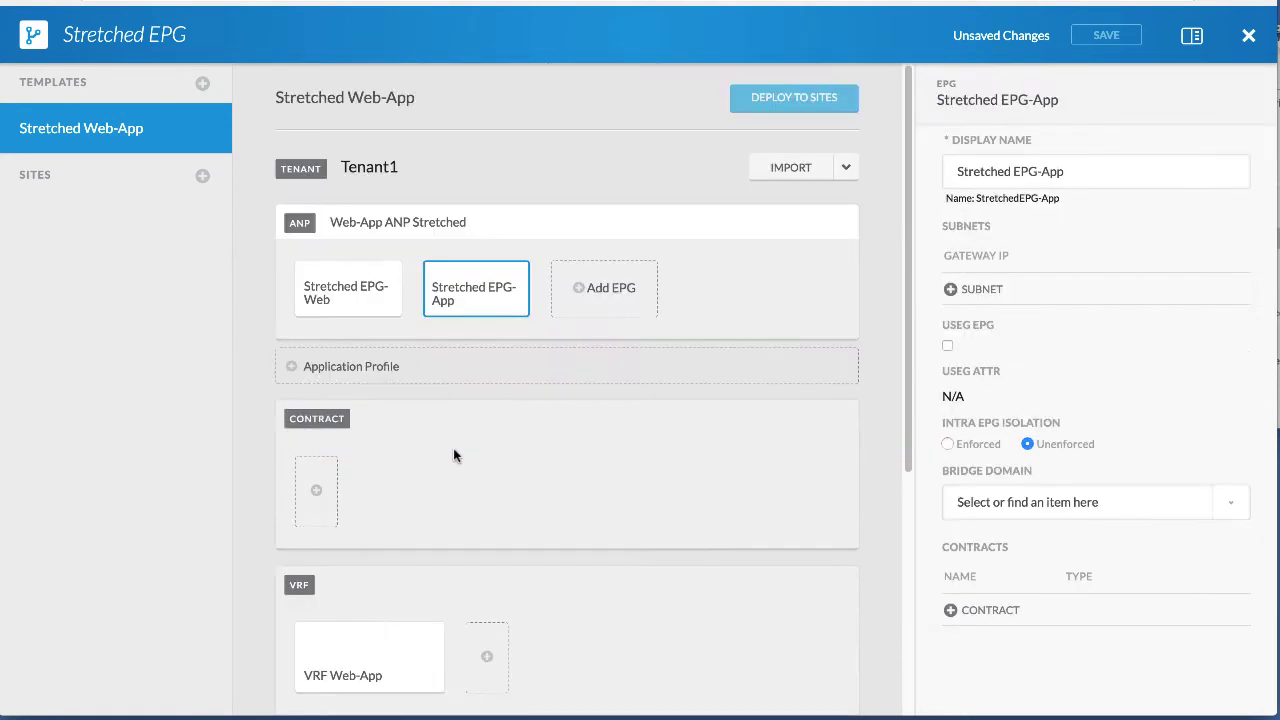
{"action": "scroll", "coordinate": [453, 455], "scroll_direction": "down", "scroll_amount": 1}
Add contract 'C1 Web-App' with tenant scope.
{"action": "left_click", "coordinate": [325, 470]}
{"action": "triple_click", "coordinate": [1100, 213]}
{"action": "type", "text": "C1 Web-App"}
{"action": "left_click", "coordinate": [1103, 299]}
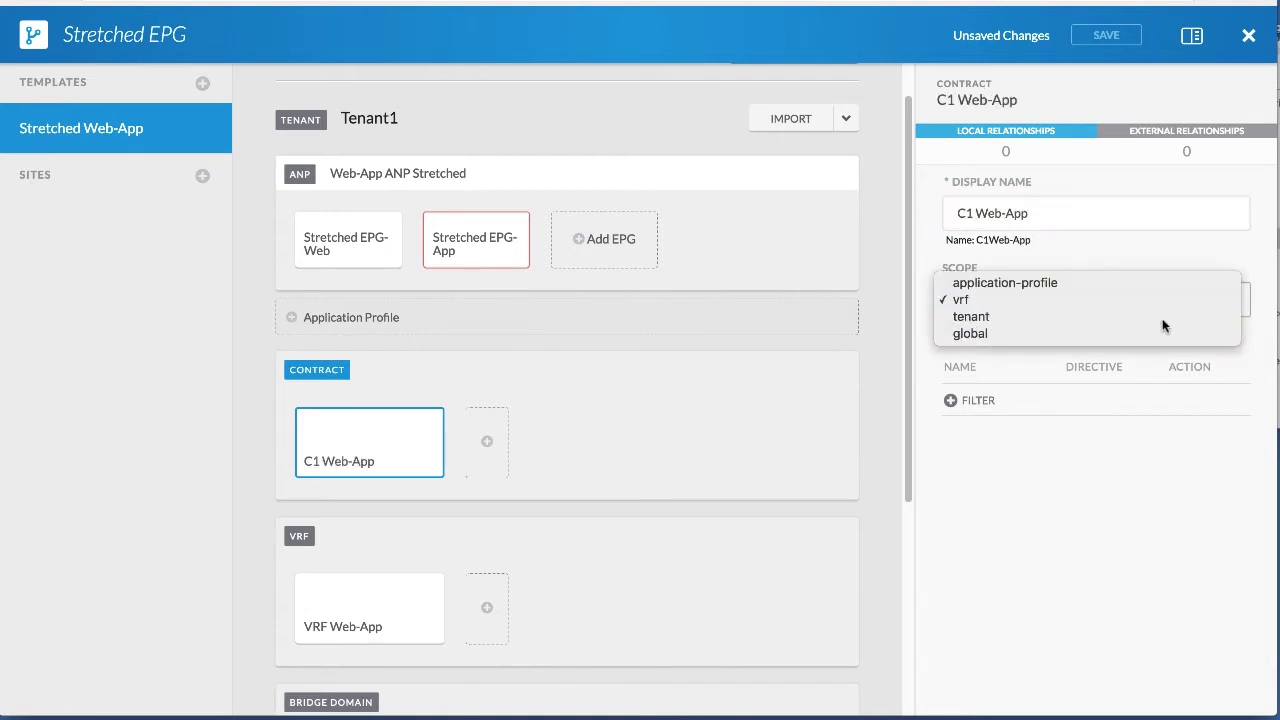
{"action": "left_click", "coordinate": [1160, 316]}
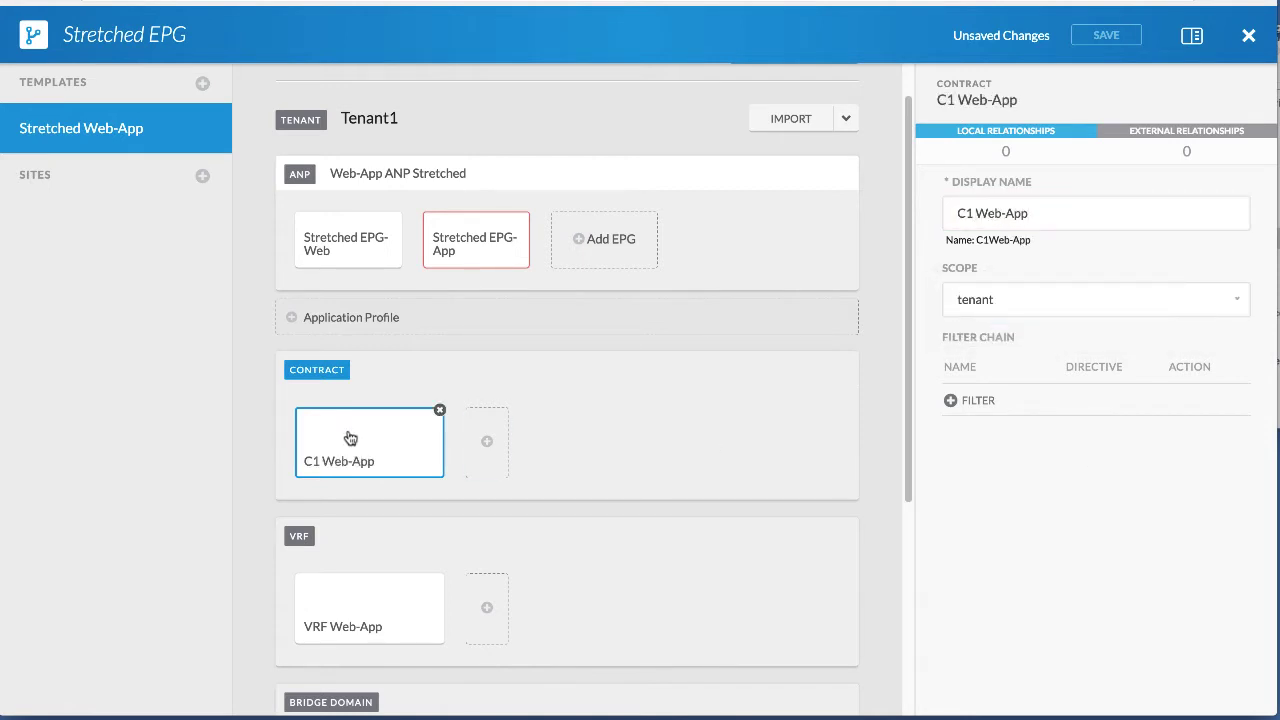
Make Stretched EPG-App the provider of contract C1 Web-App.
{"action": "left_click", "coordinate": [458, 263]}
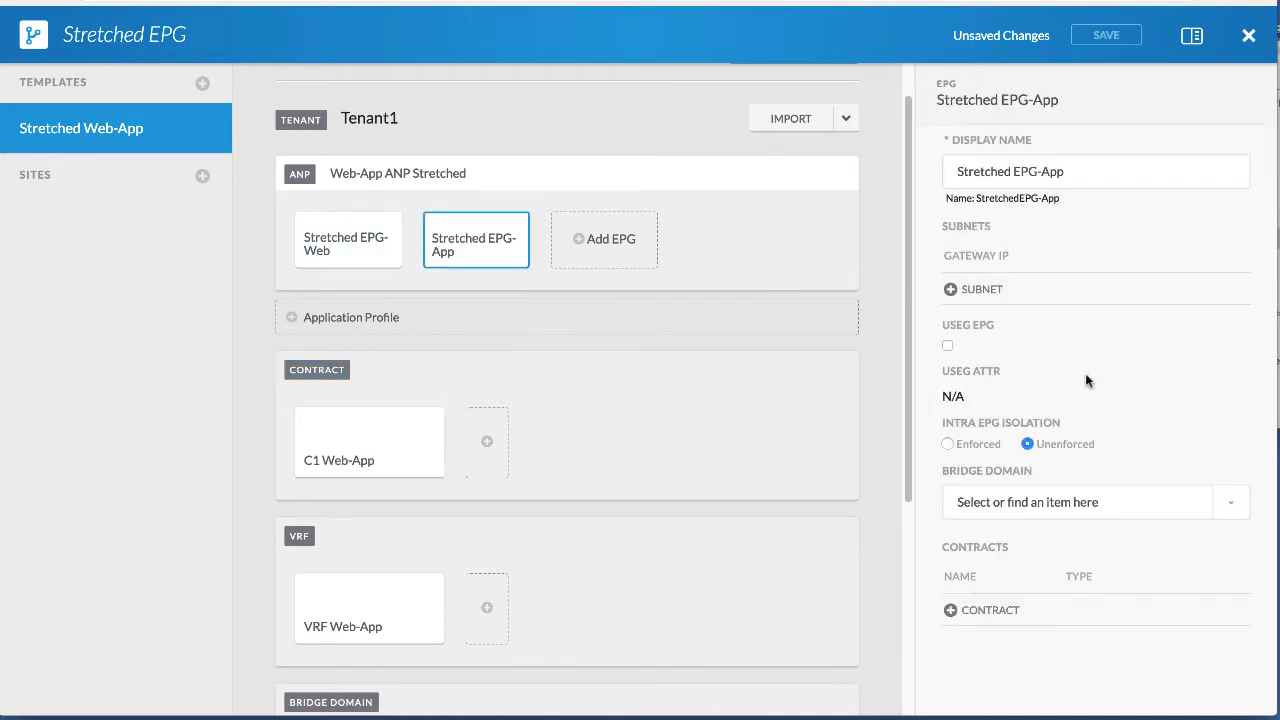
{"action": "left_click", "coordinate": [957, 609]}
{"action": "left_click", "coordinate": [600, 339]}
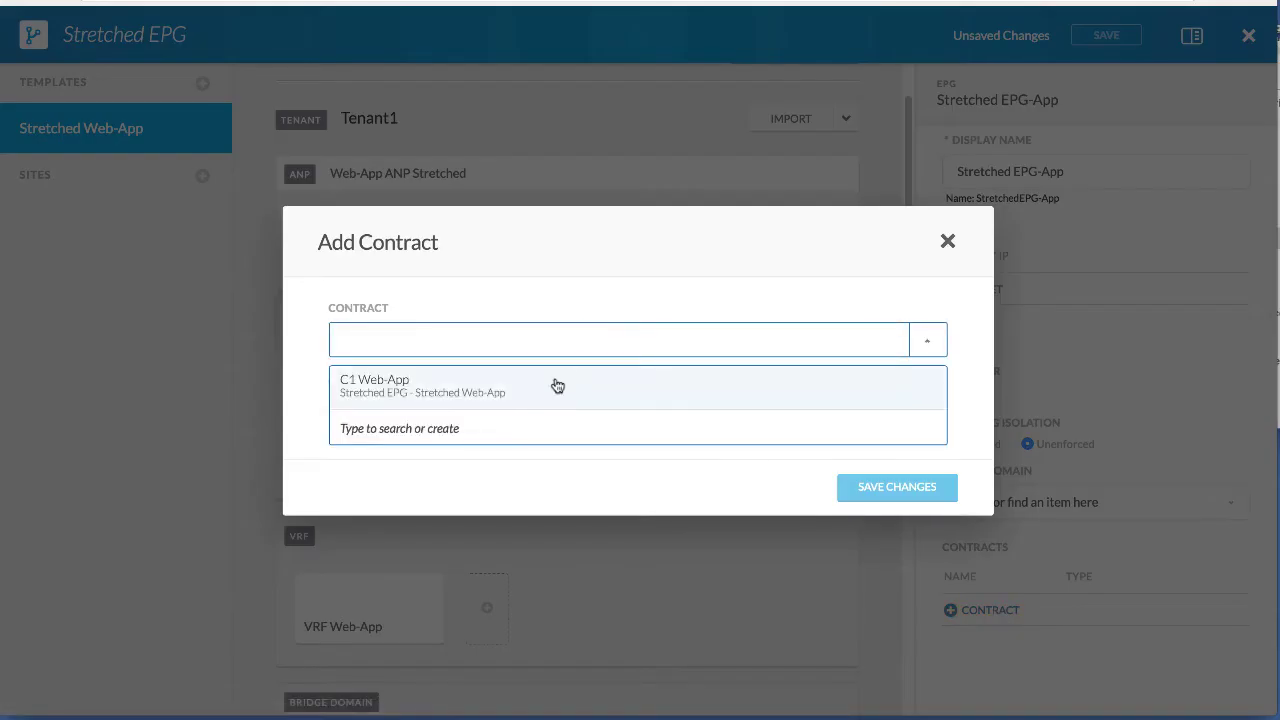
{"action": "left_click", "coordinate": [566, 376]}
{"action": "left_click", "coordinate": [600, 405]}
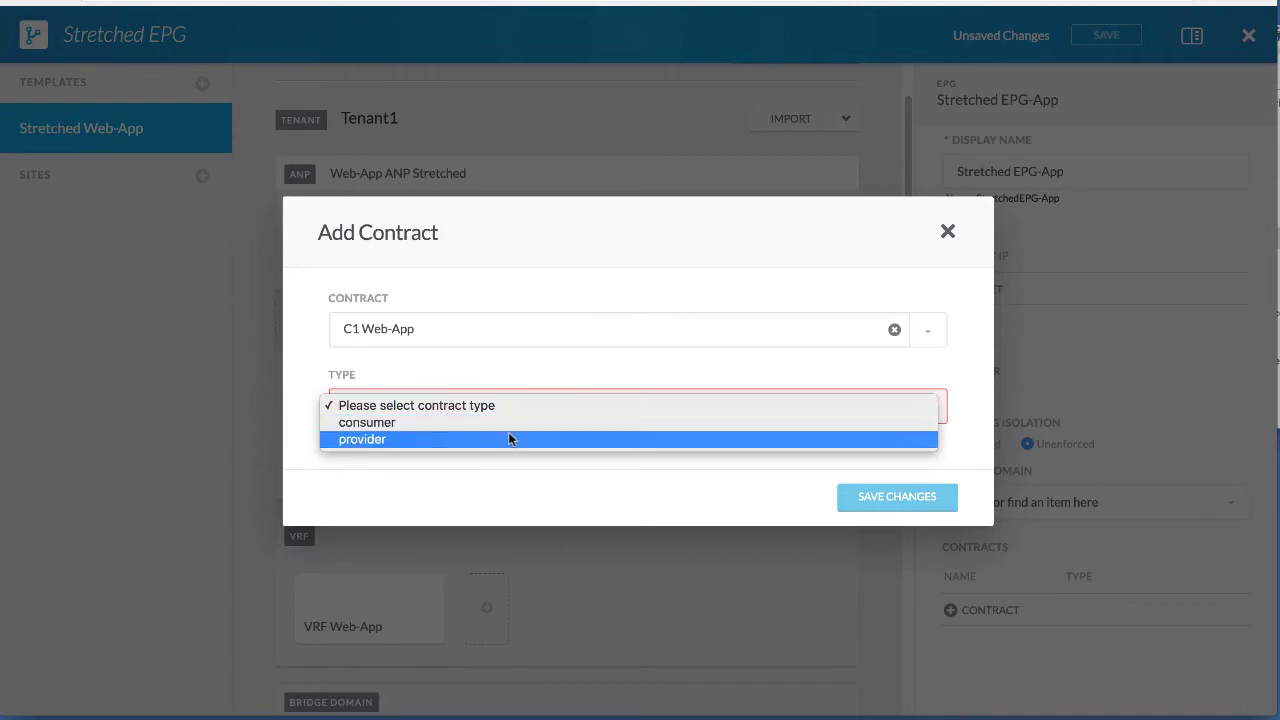
{"action": "left_click", "coordinate": [509, 439]}
{"action": "left_click", "coordinate": [874, 500]}
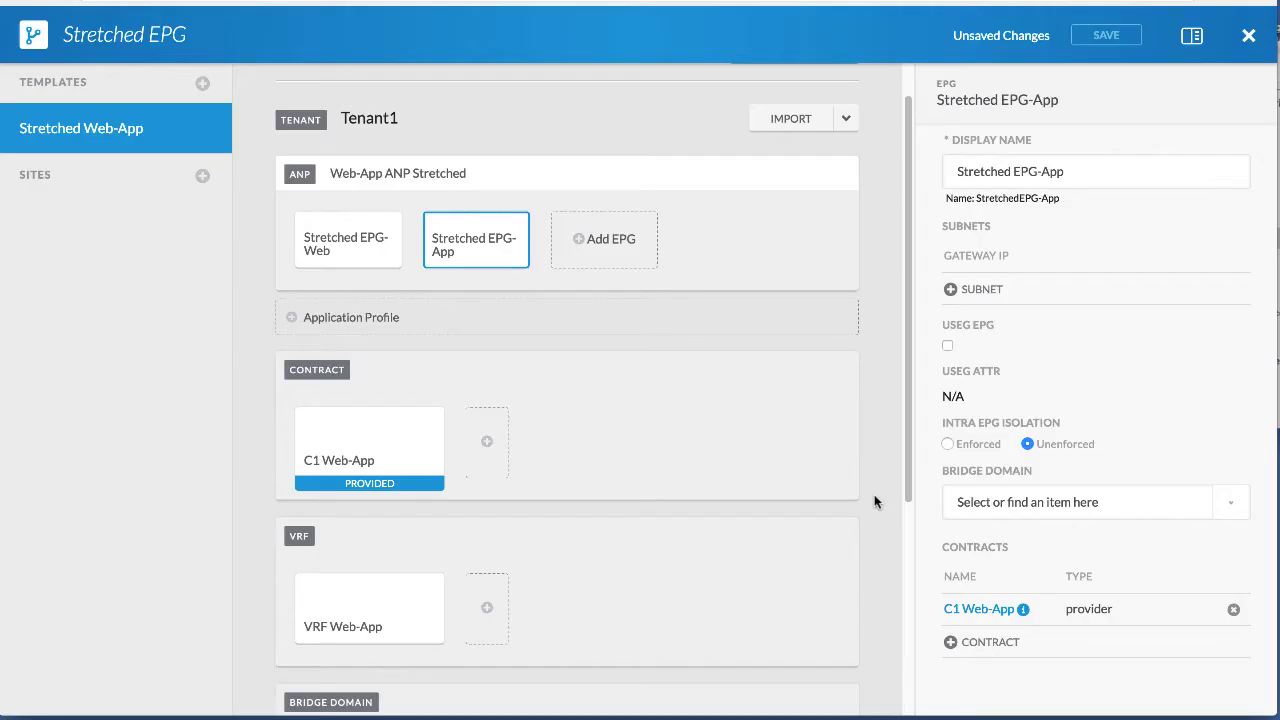
Make Stretched EPG-Web a consumer of contract C1 Web-App.
{"action": "left_click", "coordinate": [348, 256]}
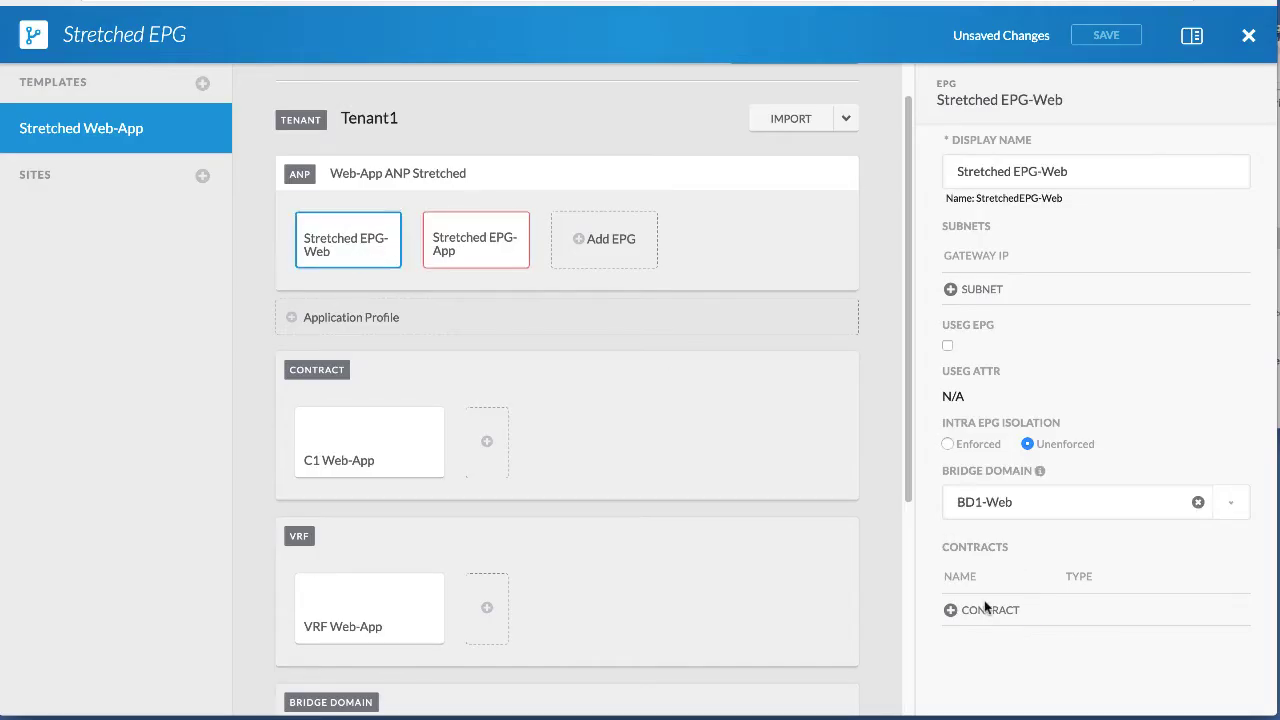
{"action": "left_click", "coordinate": [985, 609]}
{"action": "left_click", "coordinate": [480, 343]}
{"action": "left_click", "coordinate": [471, 372]}
{"action": "left_click", "coordinate": [457, 405]}
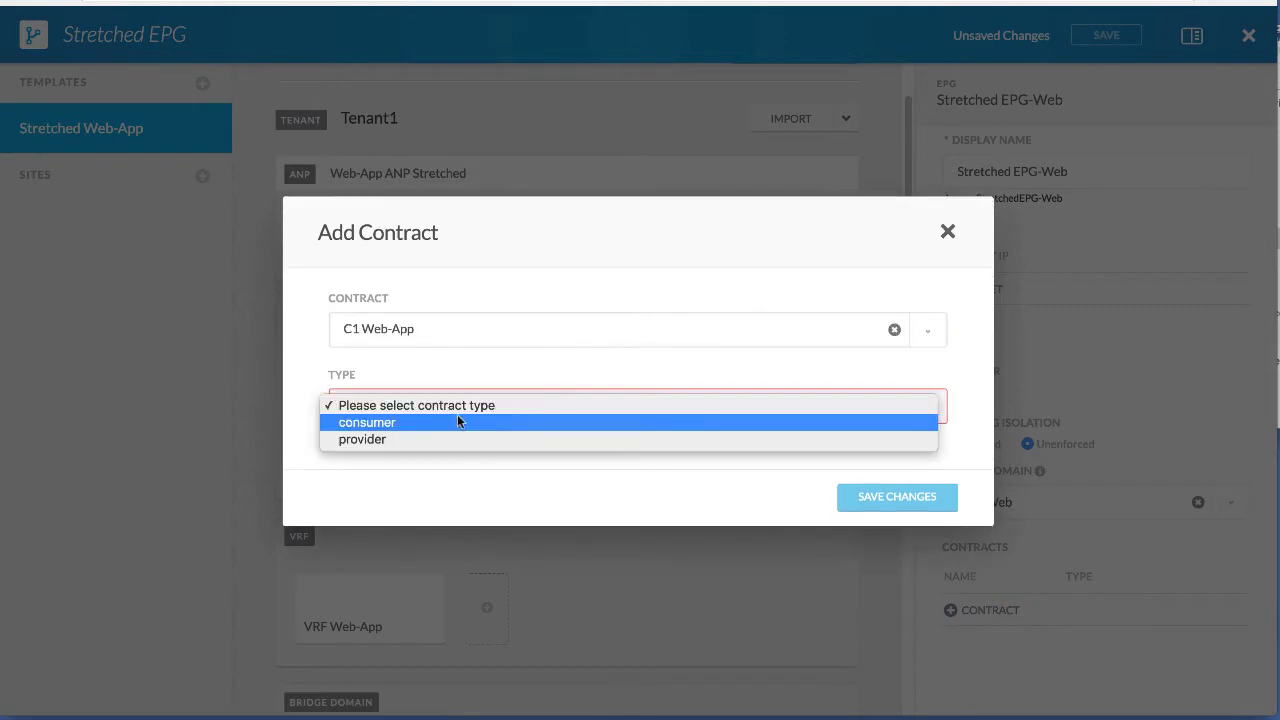
{"action": "left_click", "coordinate": [454, 423]}
{"action": "left_click", "coordinate": [912, 496]}
Assign bridge domain BD1-App to Stretched EPG-App and save the schema.
{"action": "scroll", "coordinate": [363, 303], "scroll_direction": "up", "scroll_amount": 1}
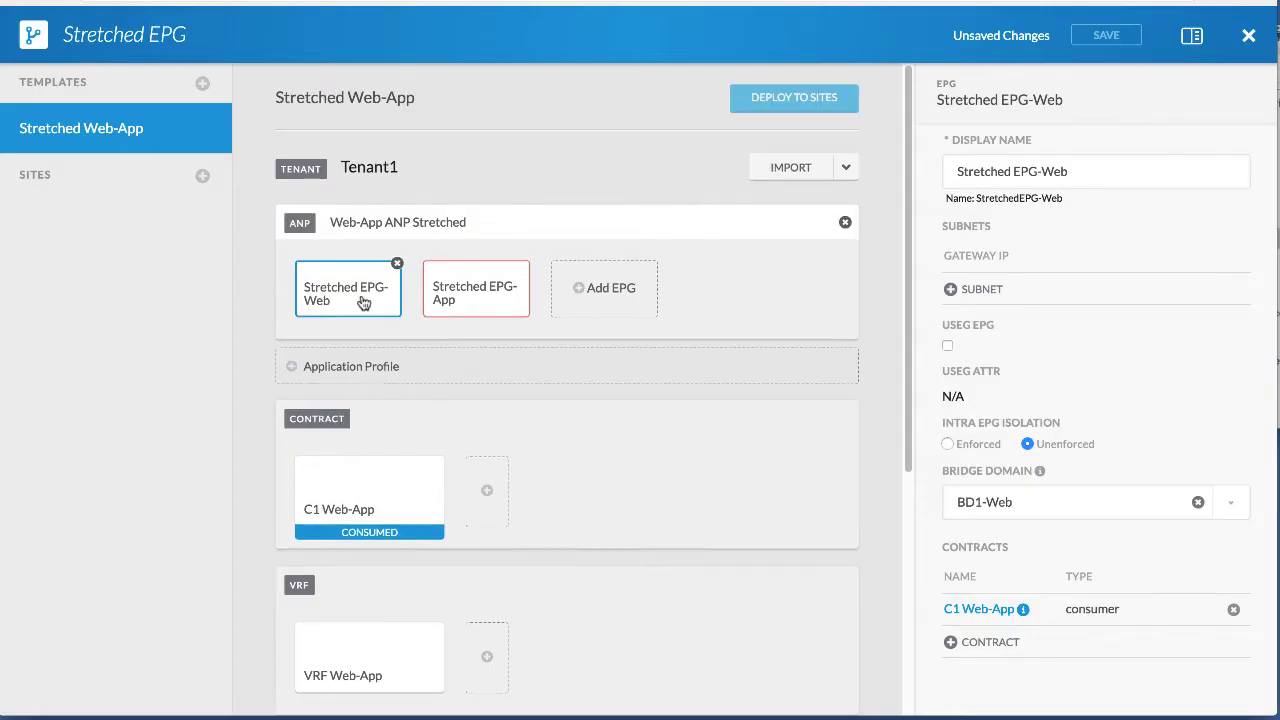
{"action": "left_click", "coordinate": [480, 303]}
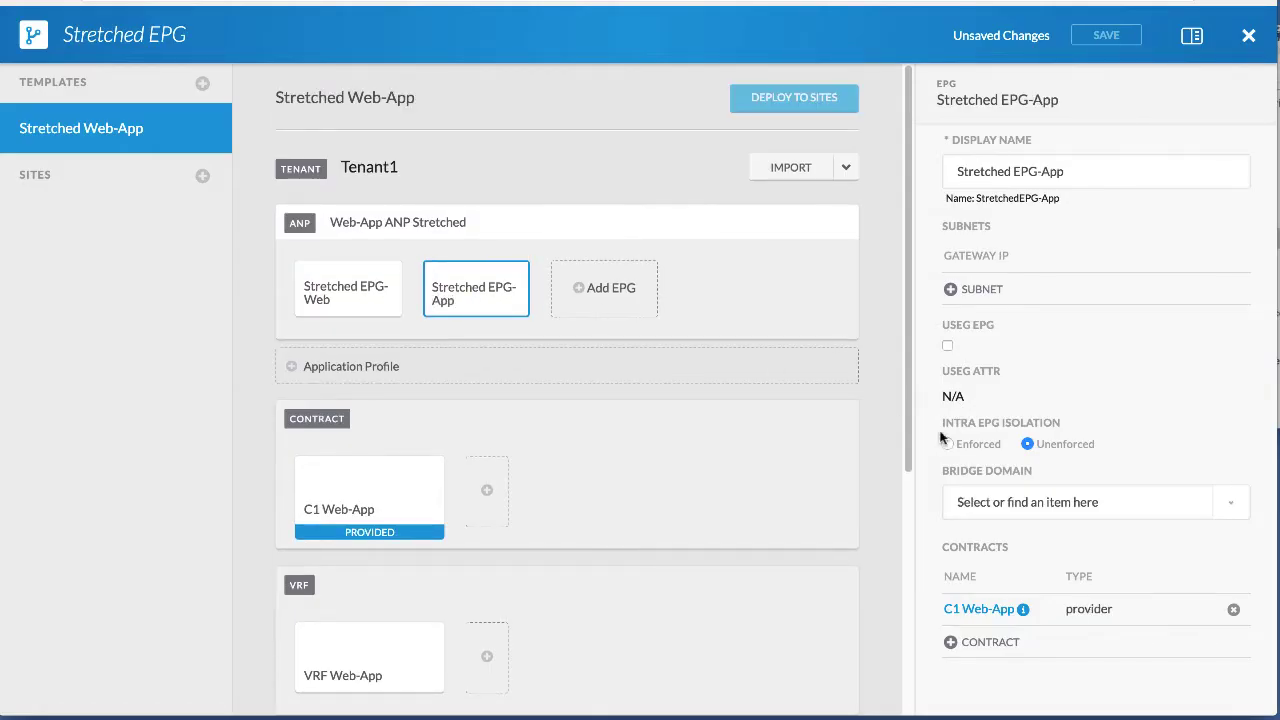
{"action": "left_click", "coordinate": [994, 500]}
{"action": "left_click", "coordinate": [1000, 552]}
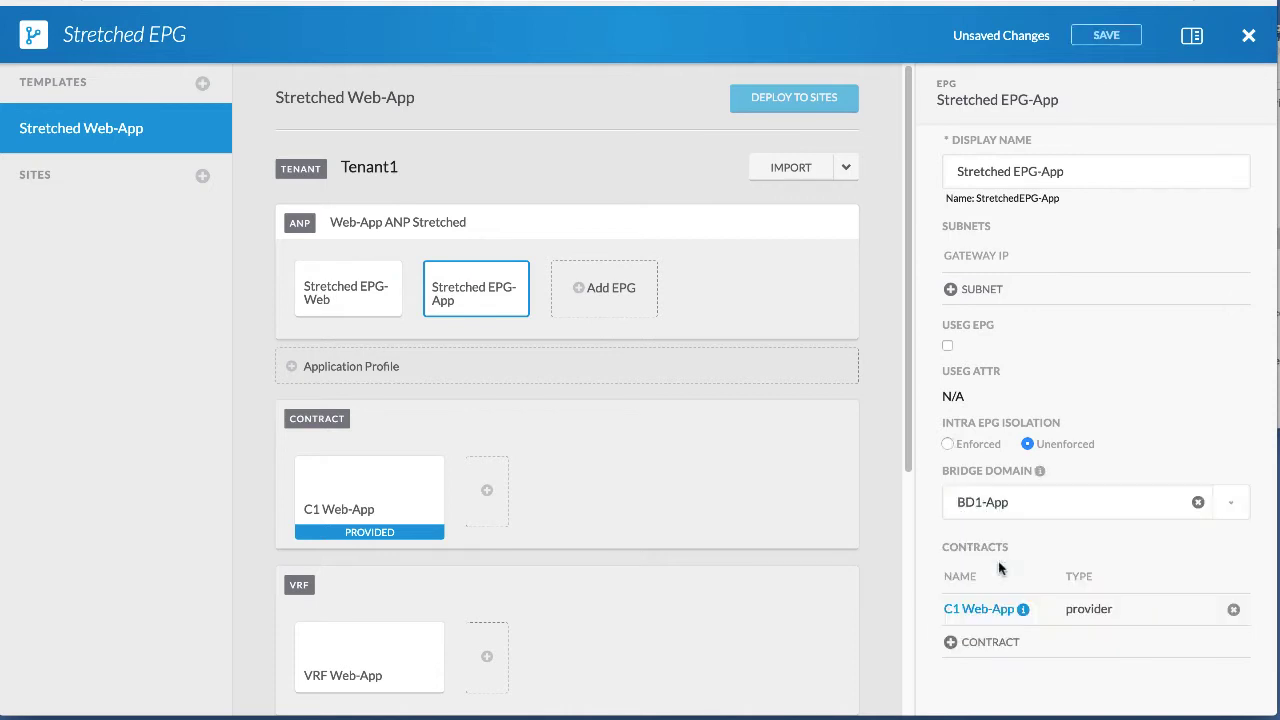
{"action": "left_click", "coordinate": [312, 292]}
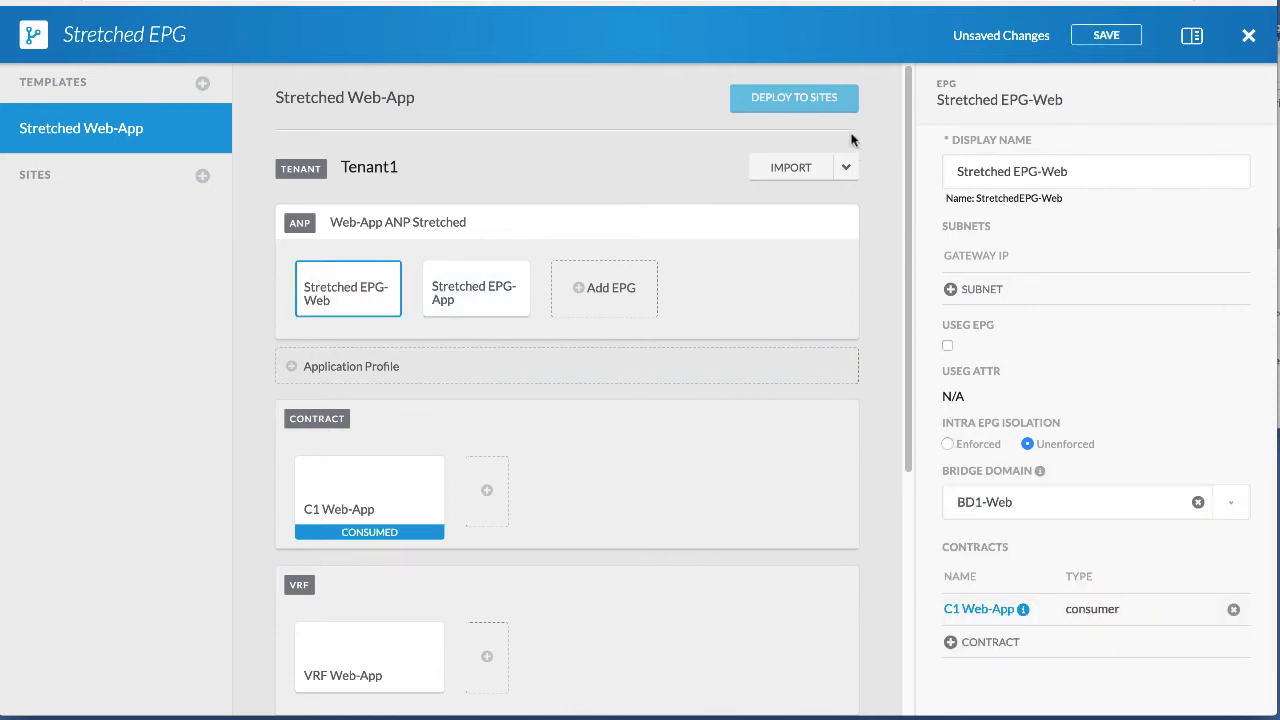
{"action": "left_click", "coordinate": [1100, 35]}
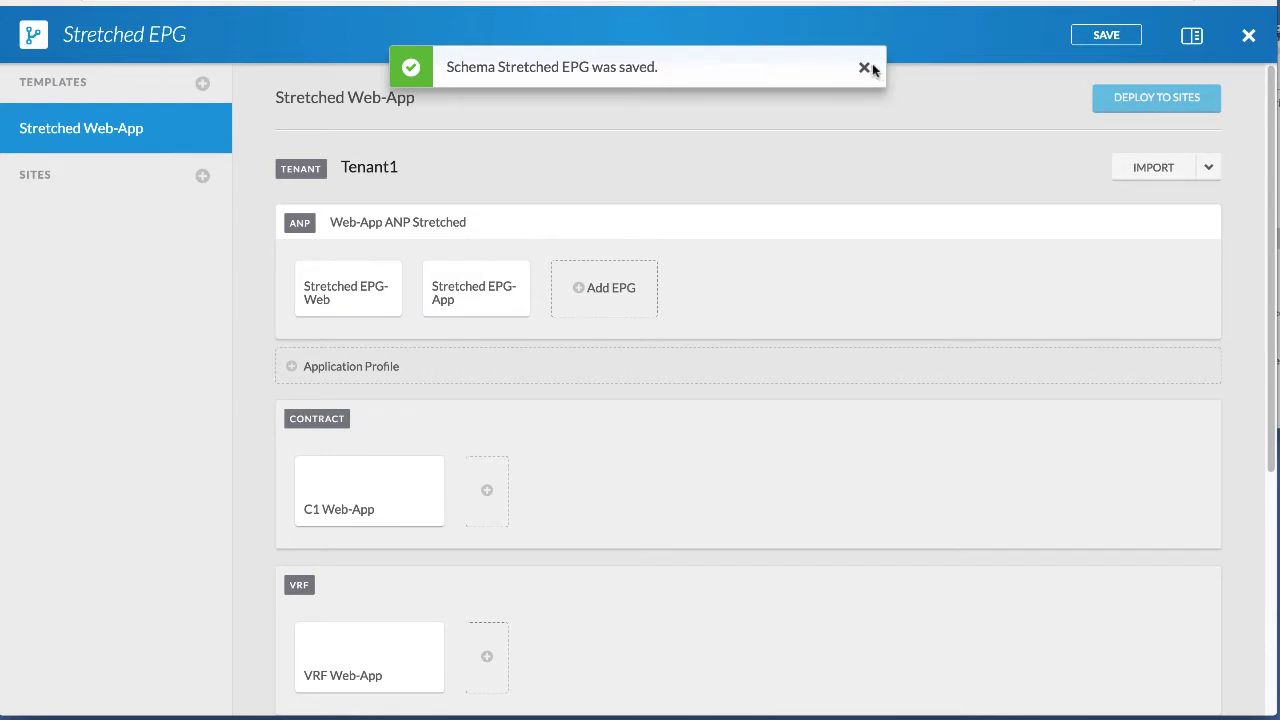
{"action": "left_click", "coordinate": [864, 63]}
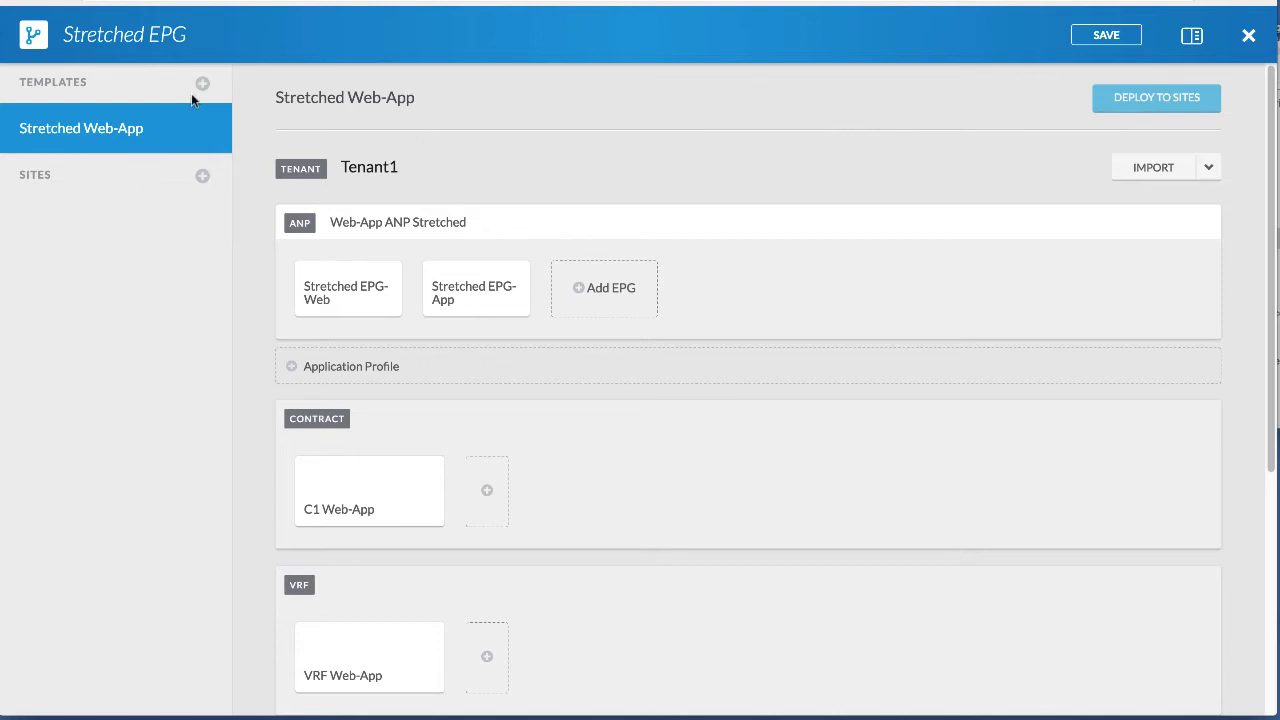
Add the San Jose and San Francisco sites to the Stretched Web-App template.
{"action": "left_click", "coordinate": [201, 178]}
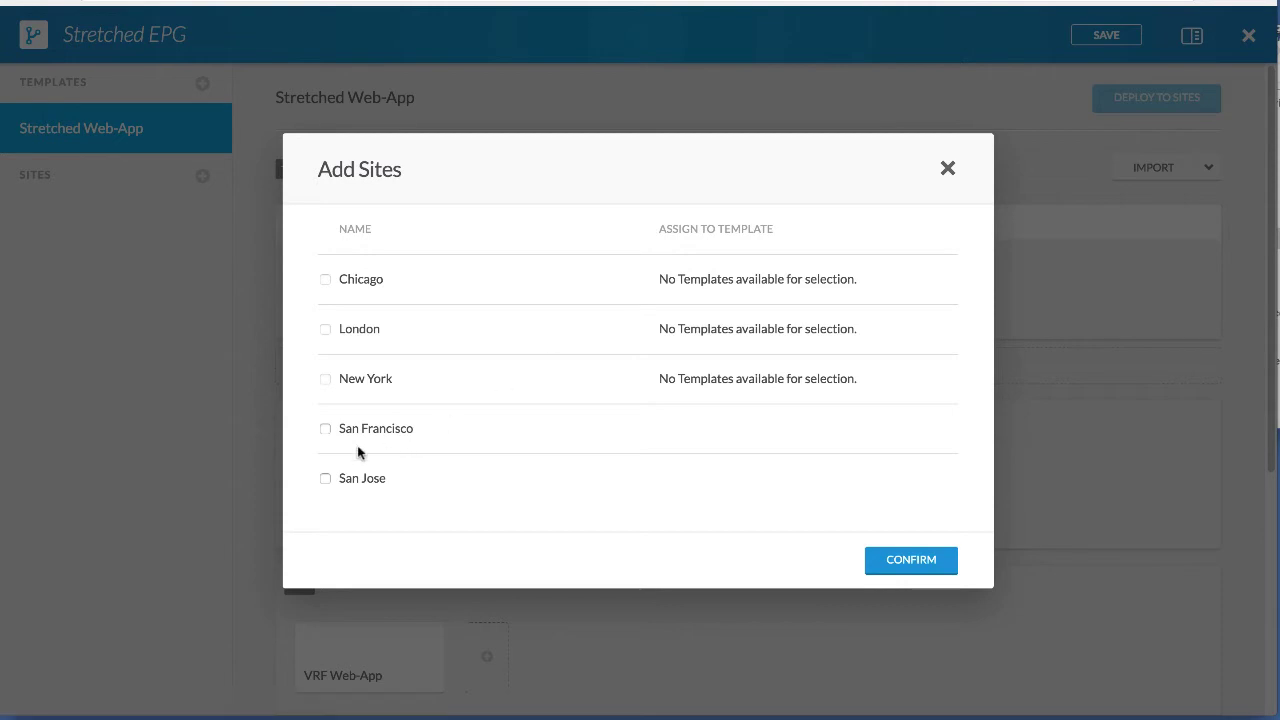
{"action": "left_click", "coordinate": [340, 480]}
{"action": "left_click", "coordinate": [325, 430]}
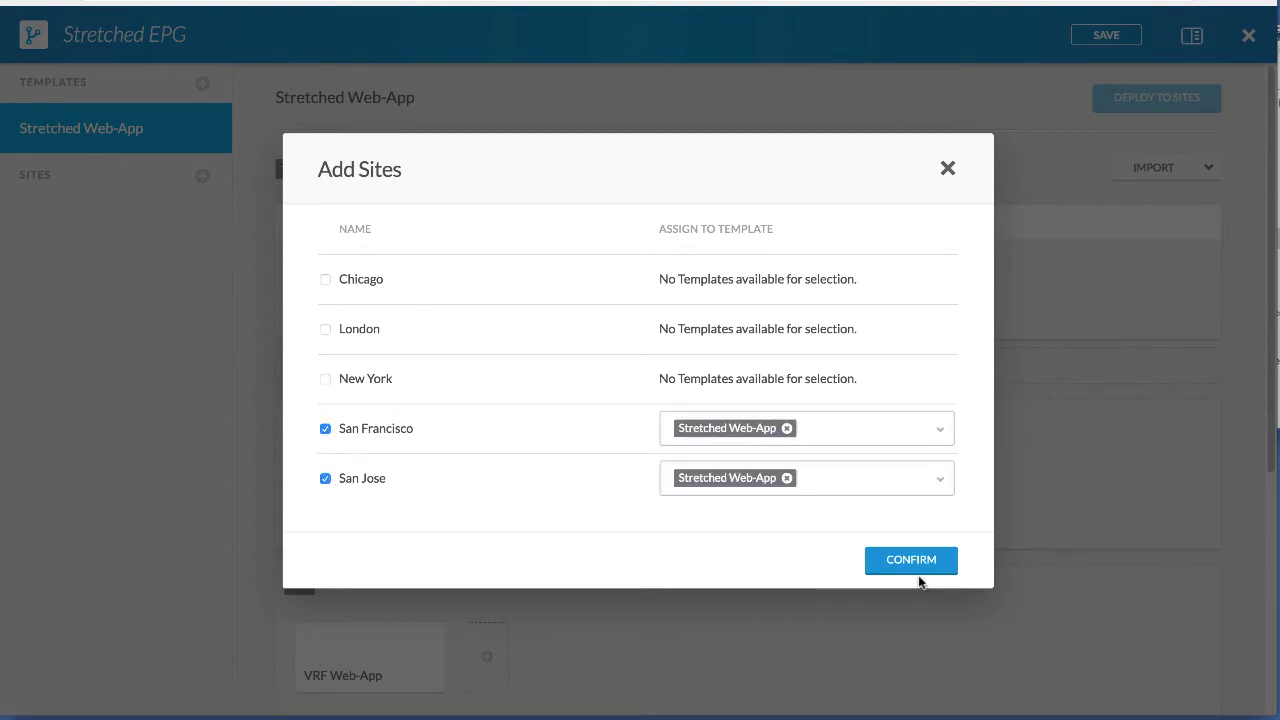
{"action": "left_click", "coordinate": [919, 575]}
Turn off L2 Stretch on BD1-Web and BD1-App, then save the schema.
{"action": "scroll", "coordinate": [394, 337], "scroll_direction": "down", "scroll_amount": 3}
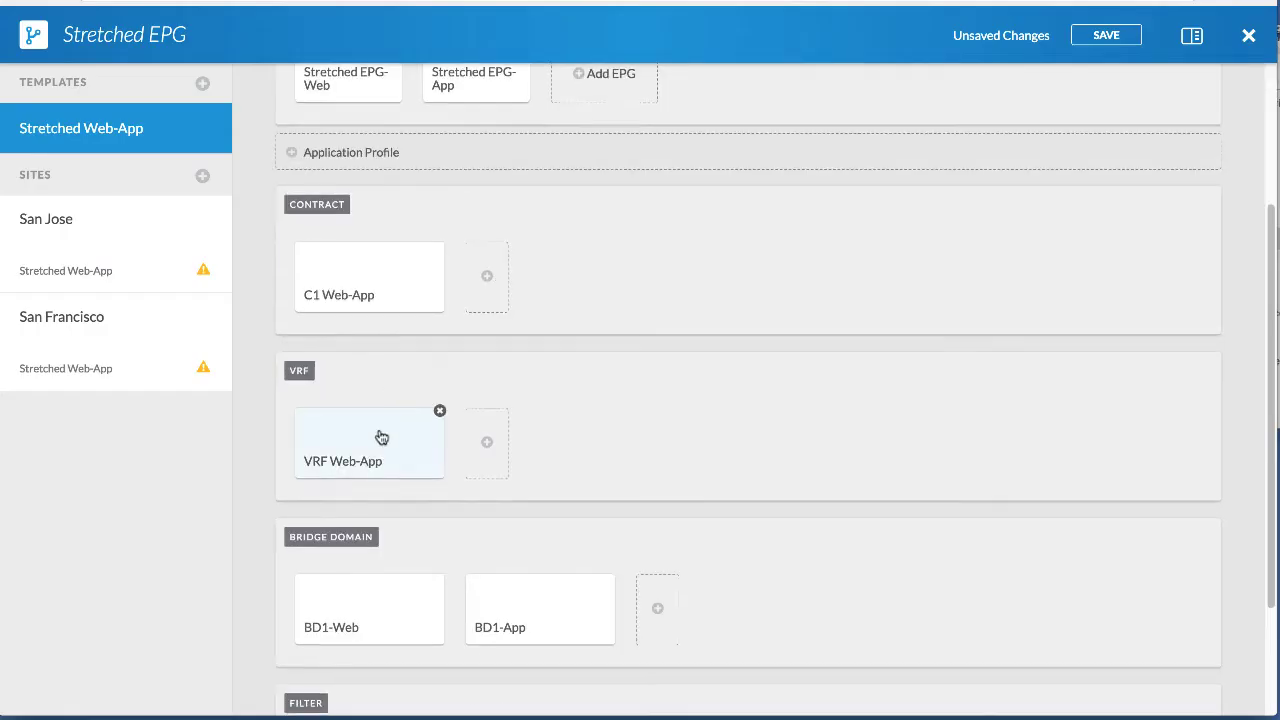
{"action": "scroll", "coordinate": [382, 437], "scroll_direction": "down", "scroll_amount": 2}
{"action": "left_click", "coordinate": [379, 474]}
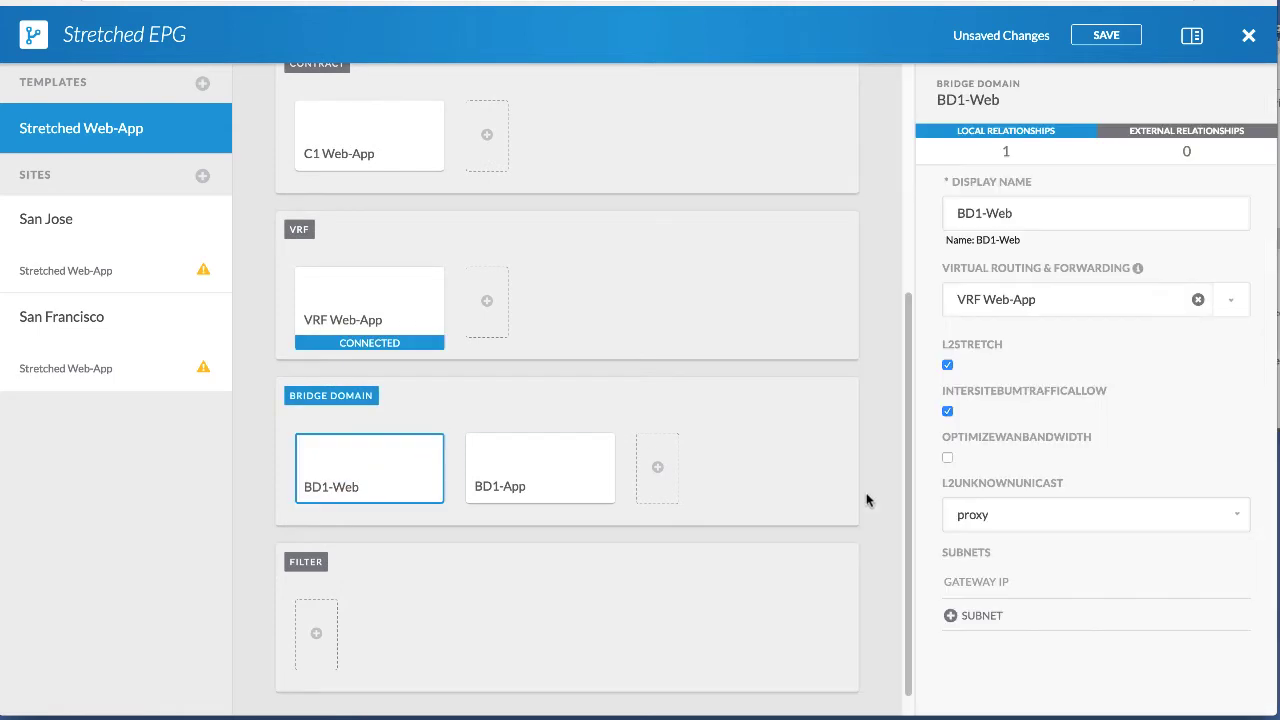
{"action": "left_click", "coordinate": [948, 366]}
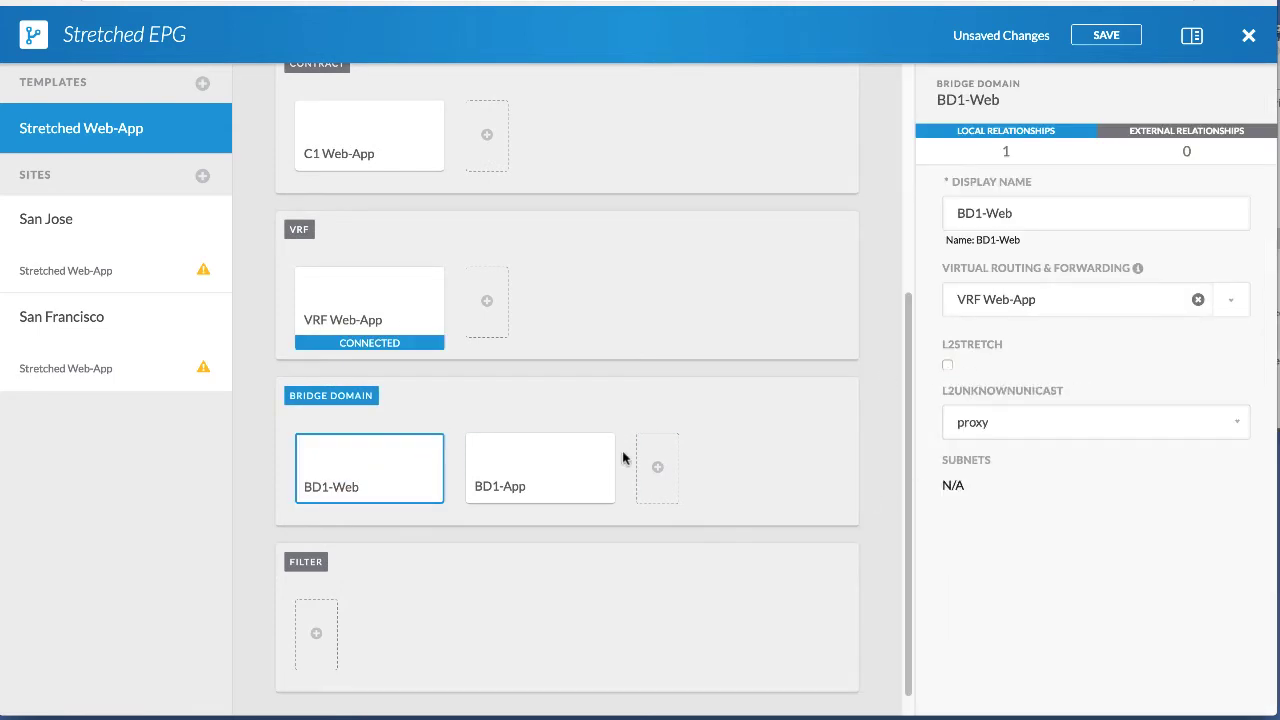
{"action": "left_click", "coordinate": [525, 462]}
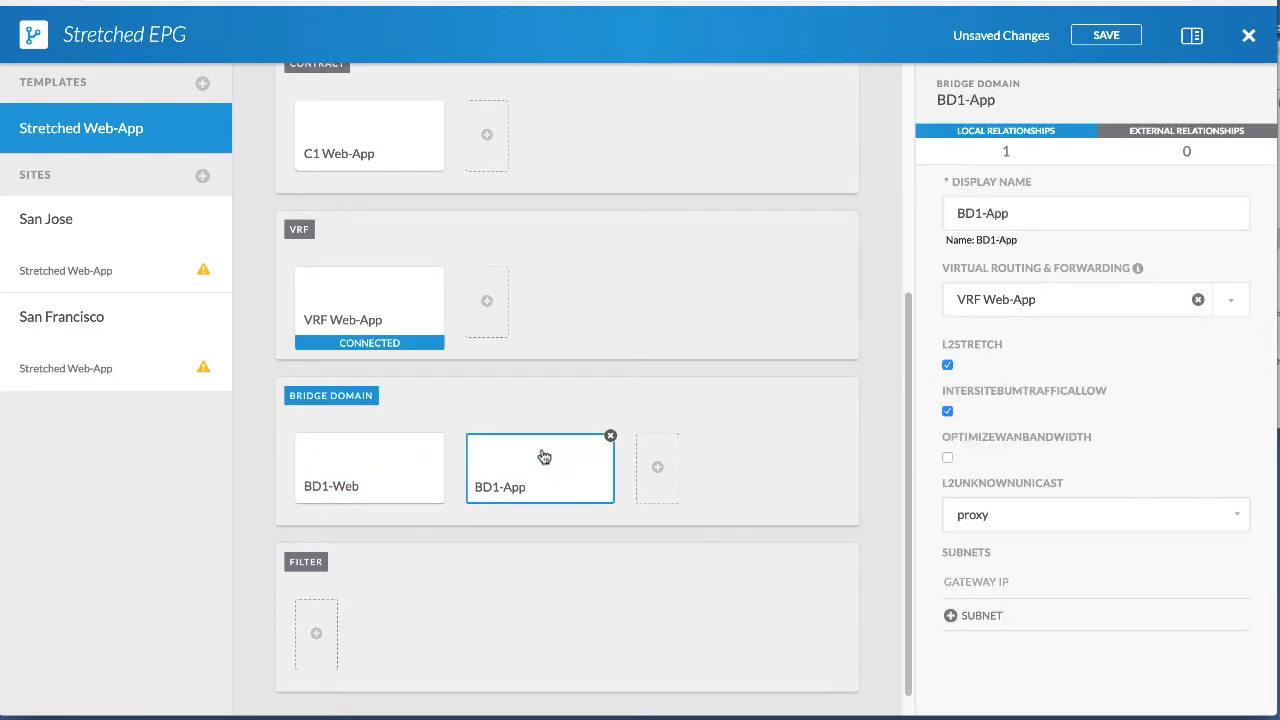
{"action": "left_click", "coordinate": [947, 367]}
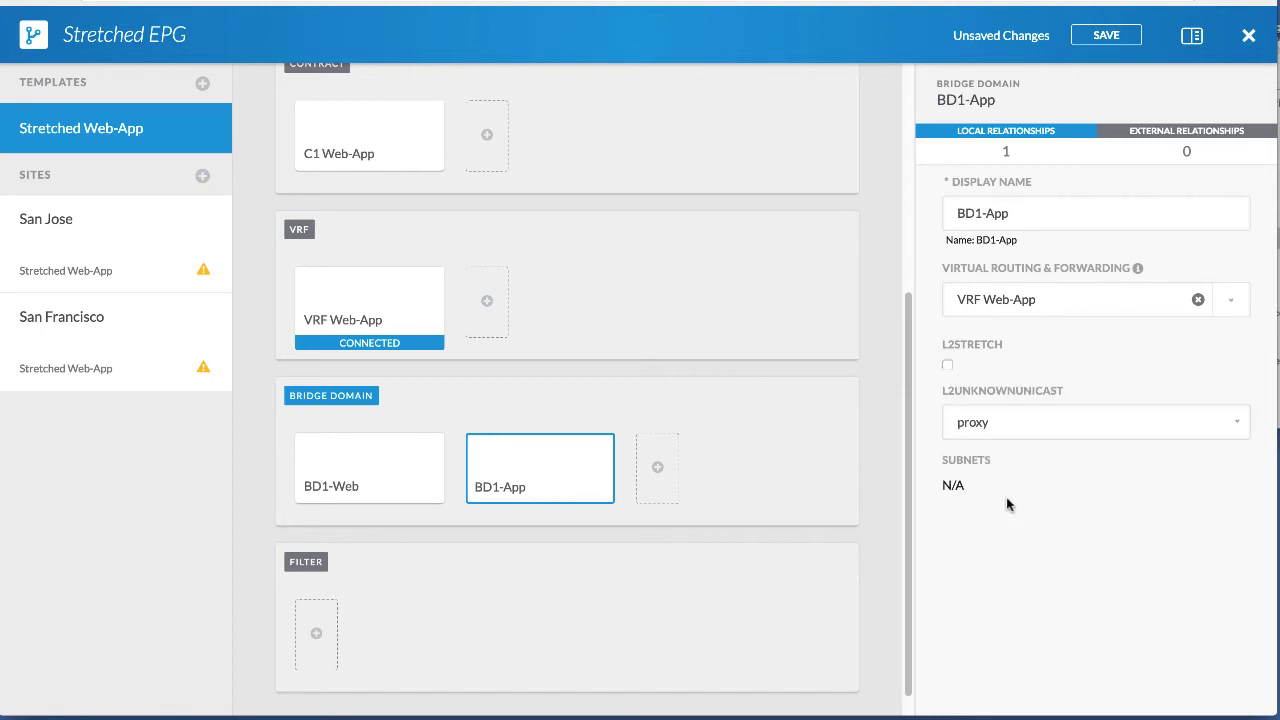
{"action": "left_click", "coordinate": [1106, 35]}
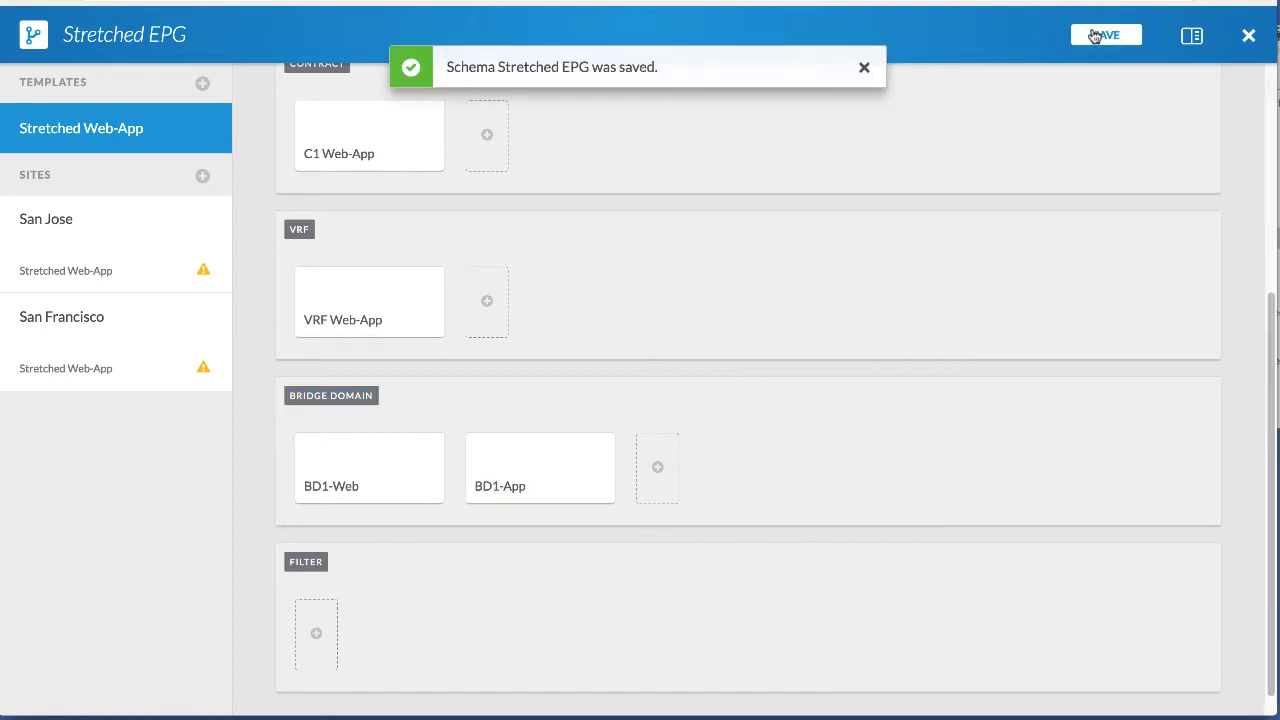
In the San Jose site, add subnet 1.1.1.1/24 to BD1-Web.
{"action": "left_click", "coordinate": [862, 68]}
{"action": "left_click", "coordinate": [90, 265]}
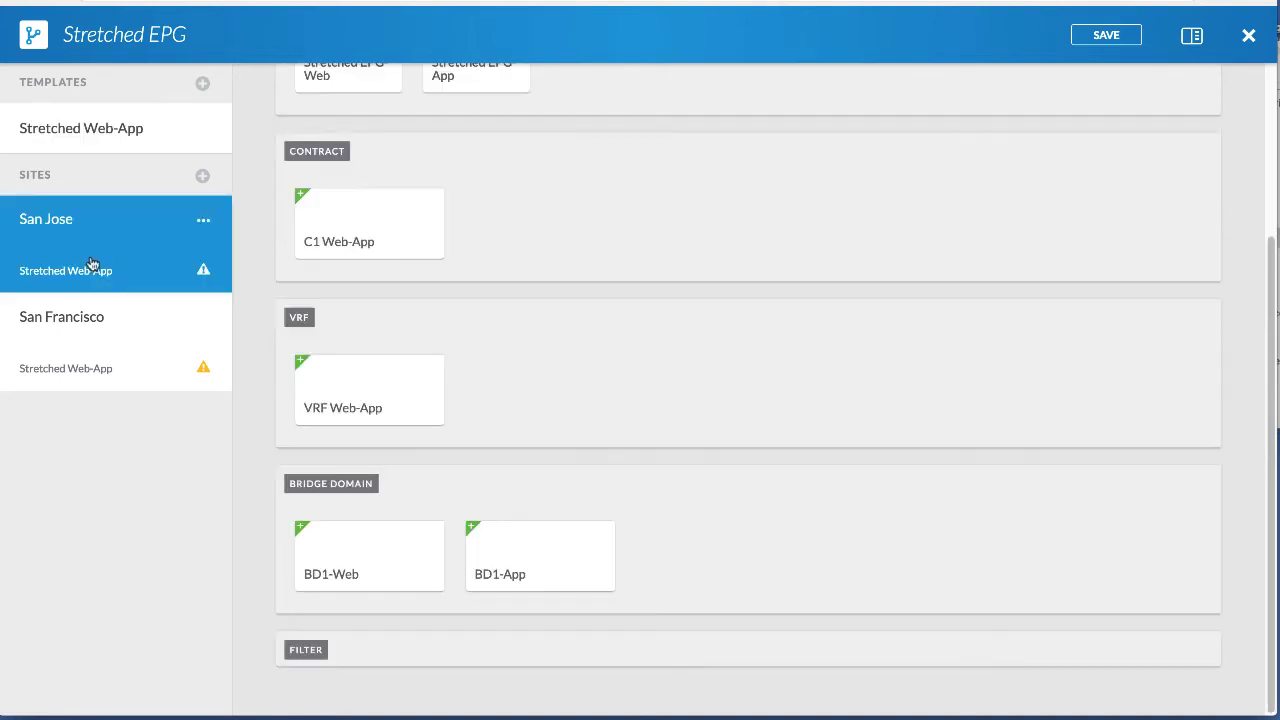
{"action": "left_click", "coordinate": [391, 535]}
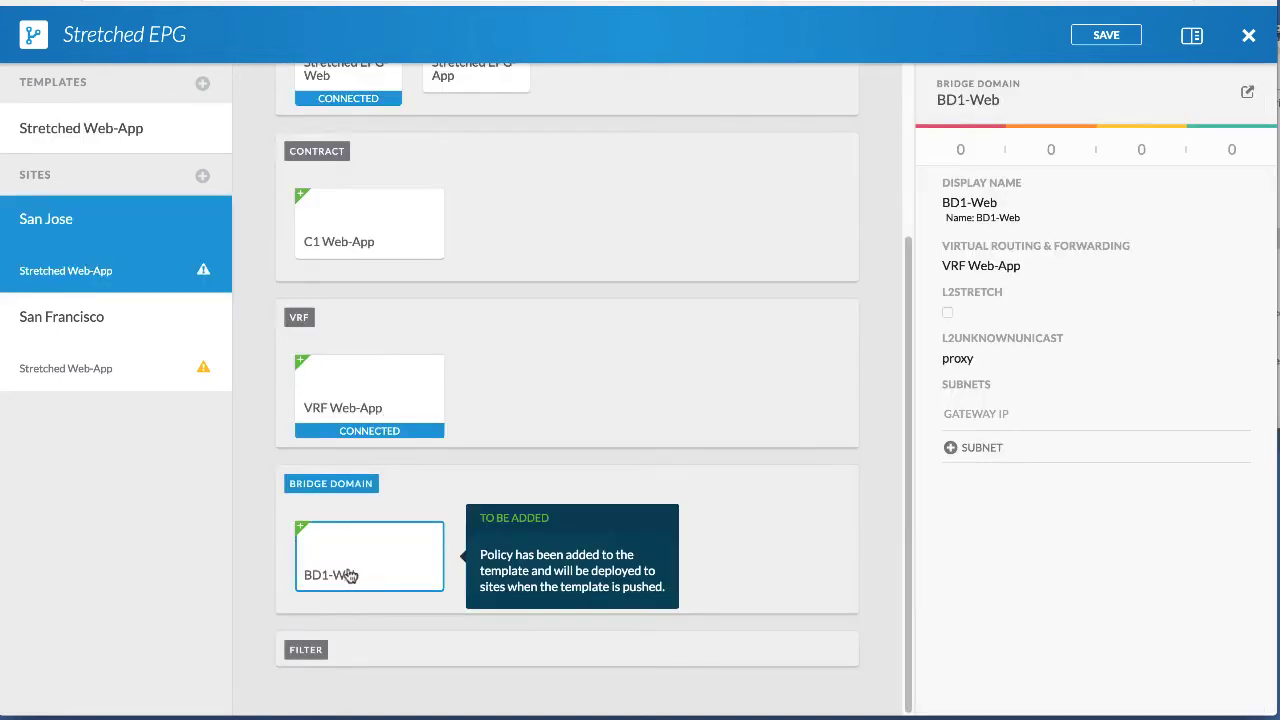
{"action": "left_click", "coordinate": [972, 449]}
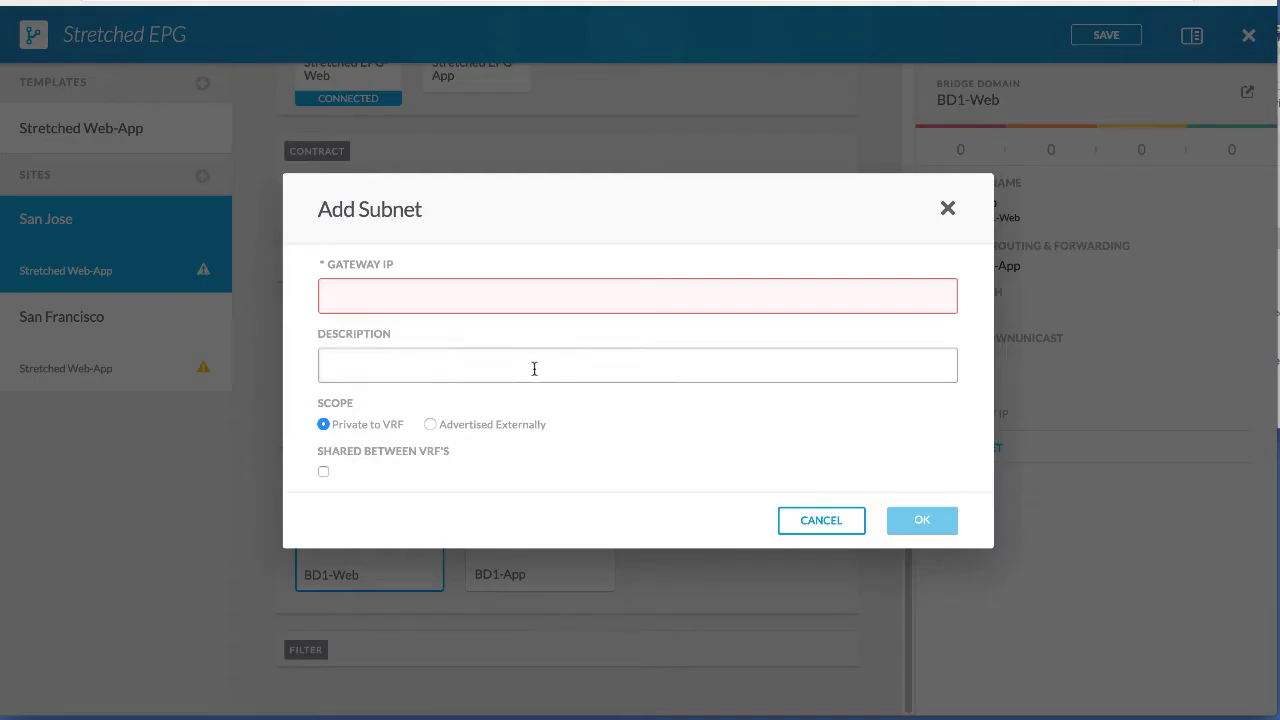
{"action": "type", "text": "1.1.1.1/24"}
{"action": "key", "text": "Tab"}
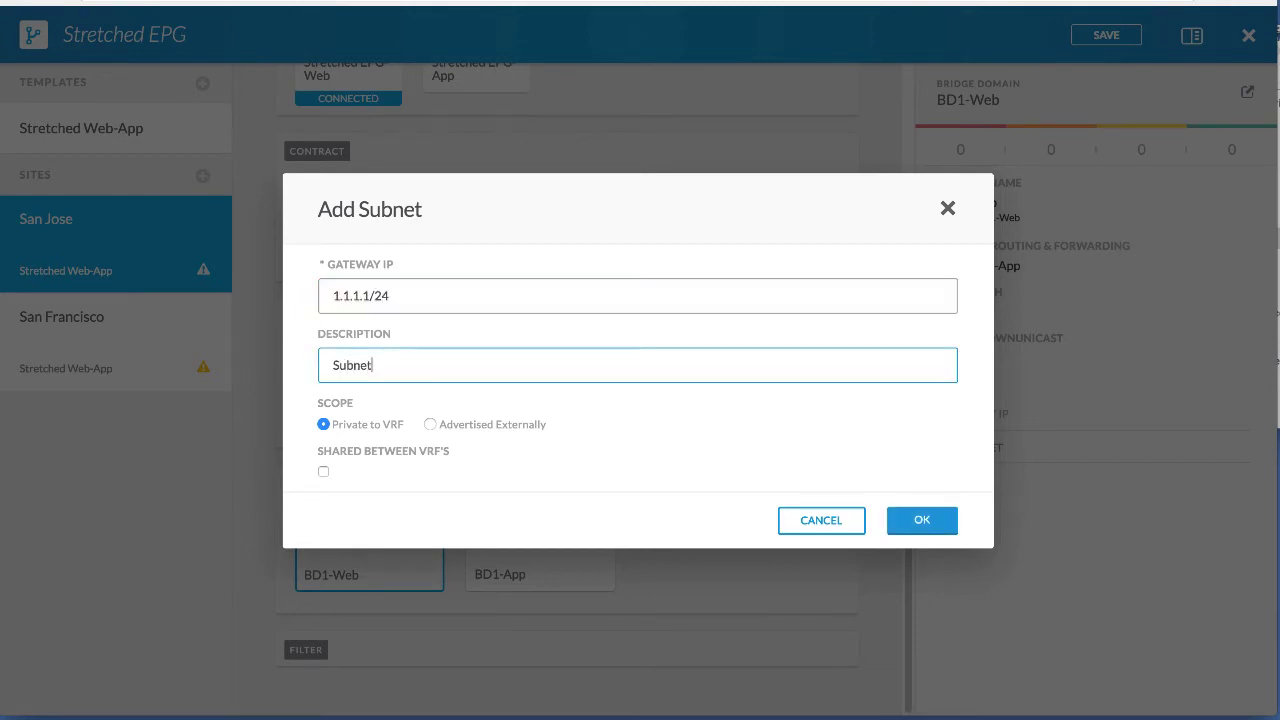
{"action": "left_click", "coordinate": [920, 518]}
Add subnet 3.3.3.3/24 with description 'Subnet' to San Jose's BD1-App.
{"action": "left_click", "coordinate": [528, 566]}
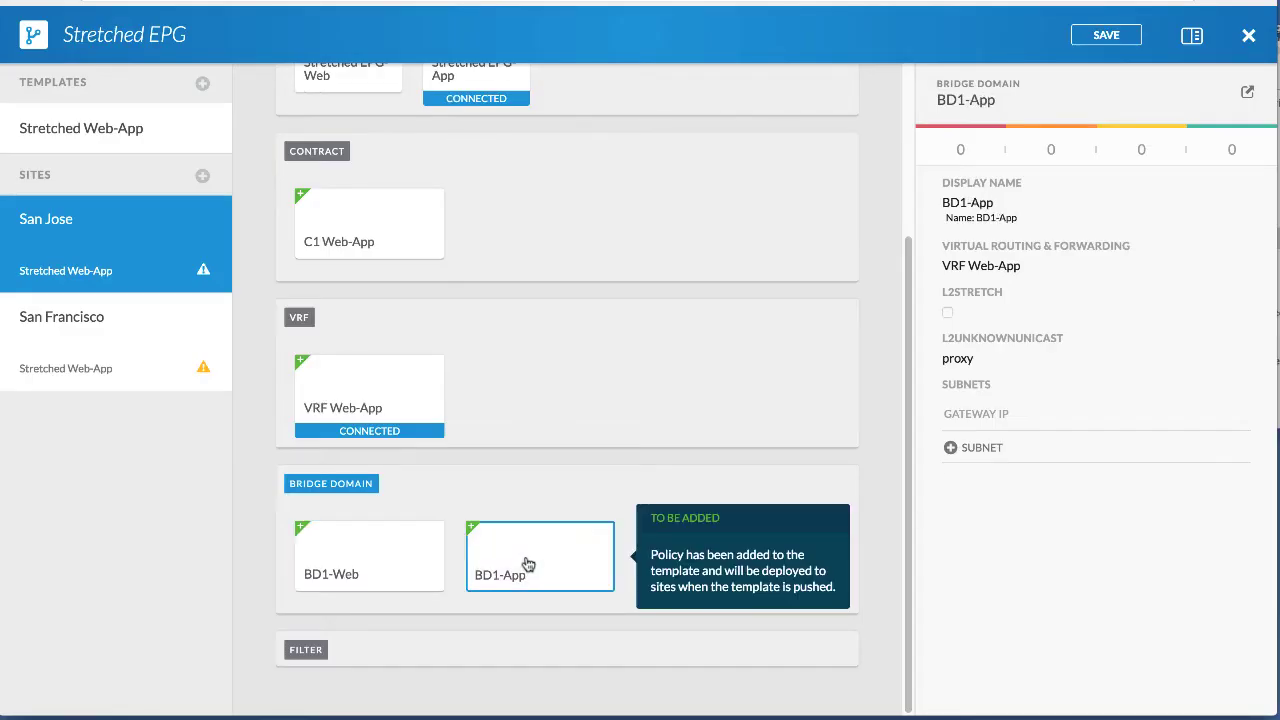
{"action": "left_click", "coordinate": [976, 447]}
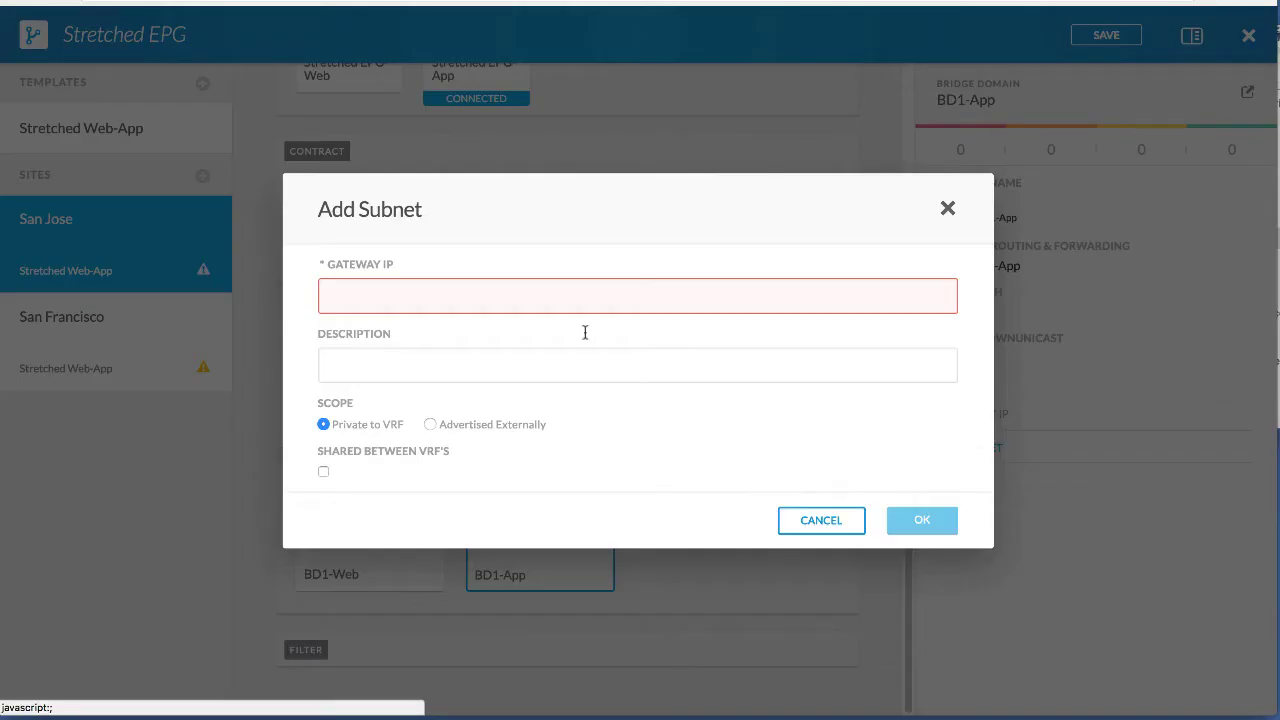
{"action": "type", "text": "3.3.3.3/24"}
{"action": "left_click", "coordinate": [340, 365]}
{"action": "type", "text": "Subnet3"}
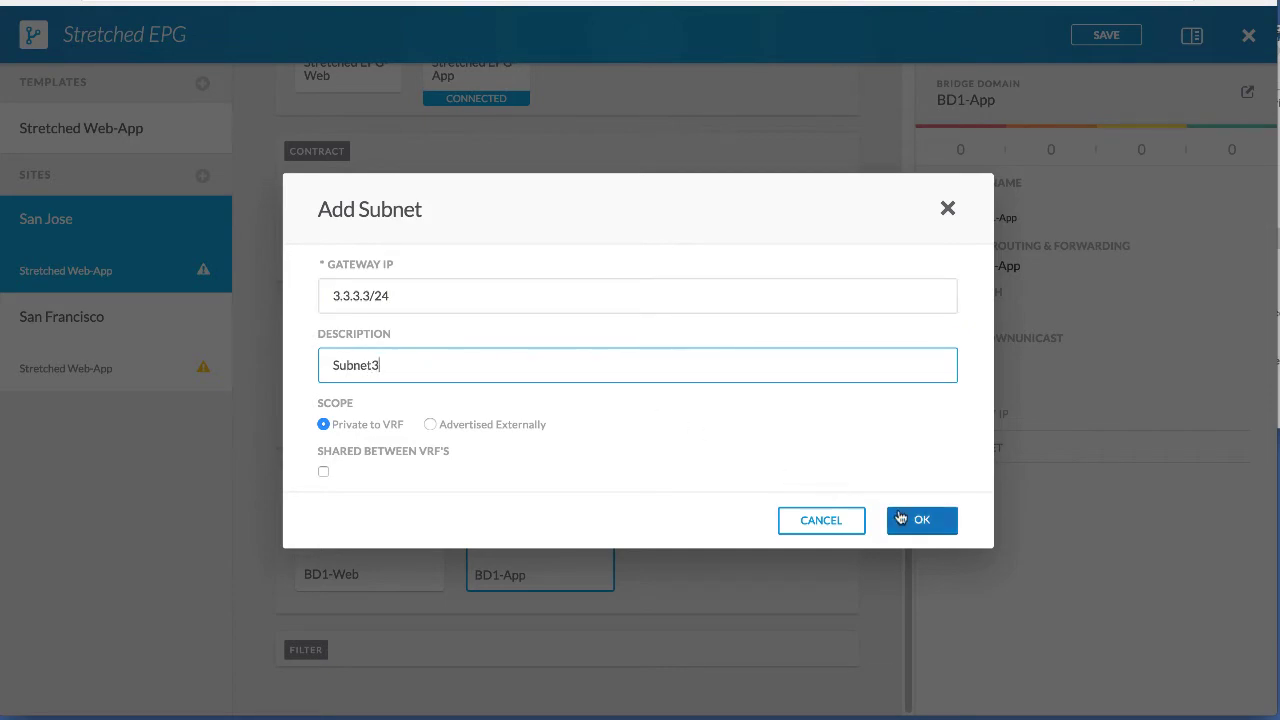
{"action": "left_click", "coordinate": [903, 522]}
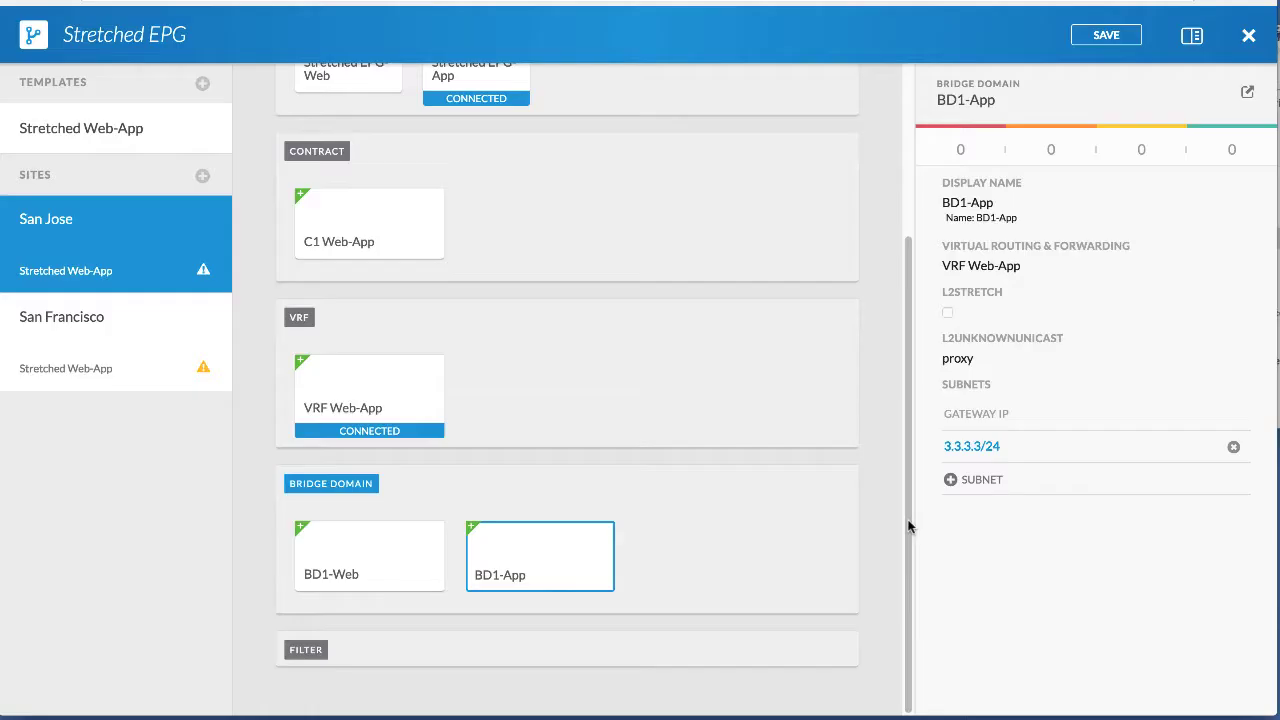
In the San Francisco site, add subnet 2.2.2.2/24 with description 'Subnet 2' to BD1-Web.
{"action": "left_click", "coordinate": [84, 346]}
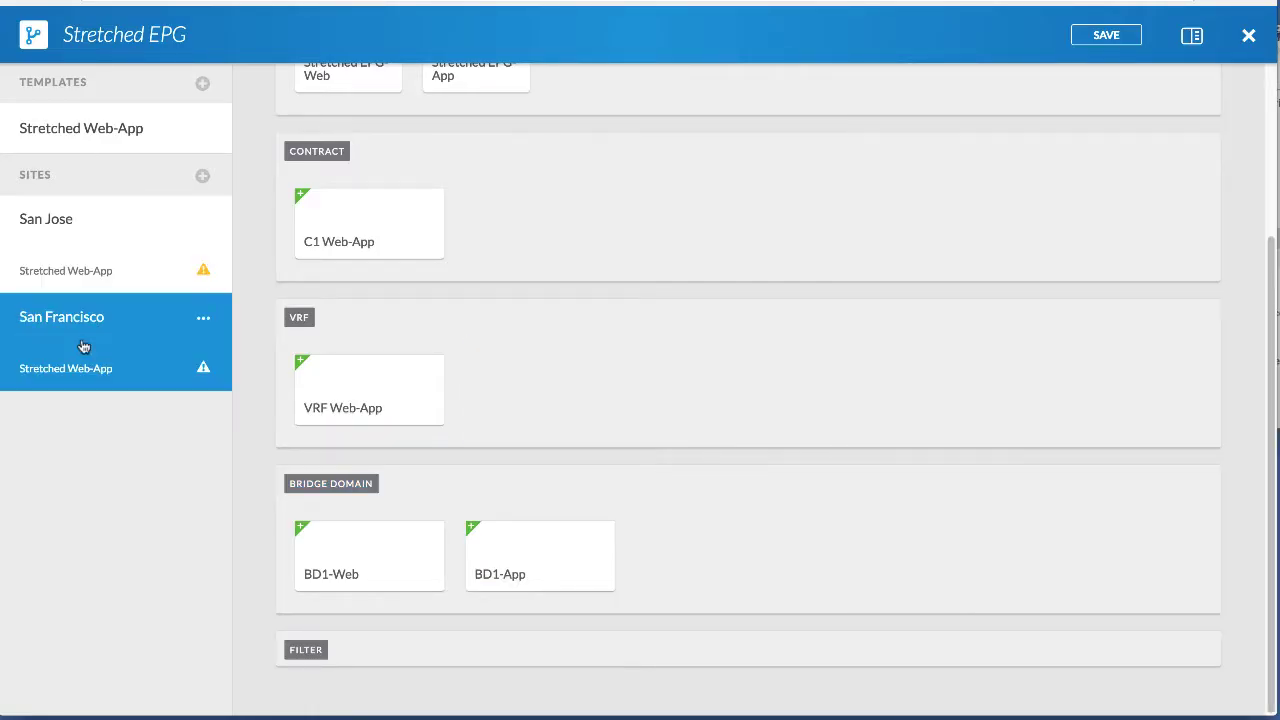
{"action": "left_click", "coordinate": [371, 557]}
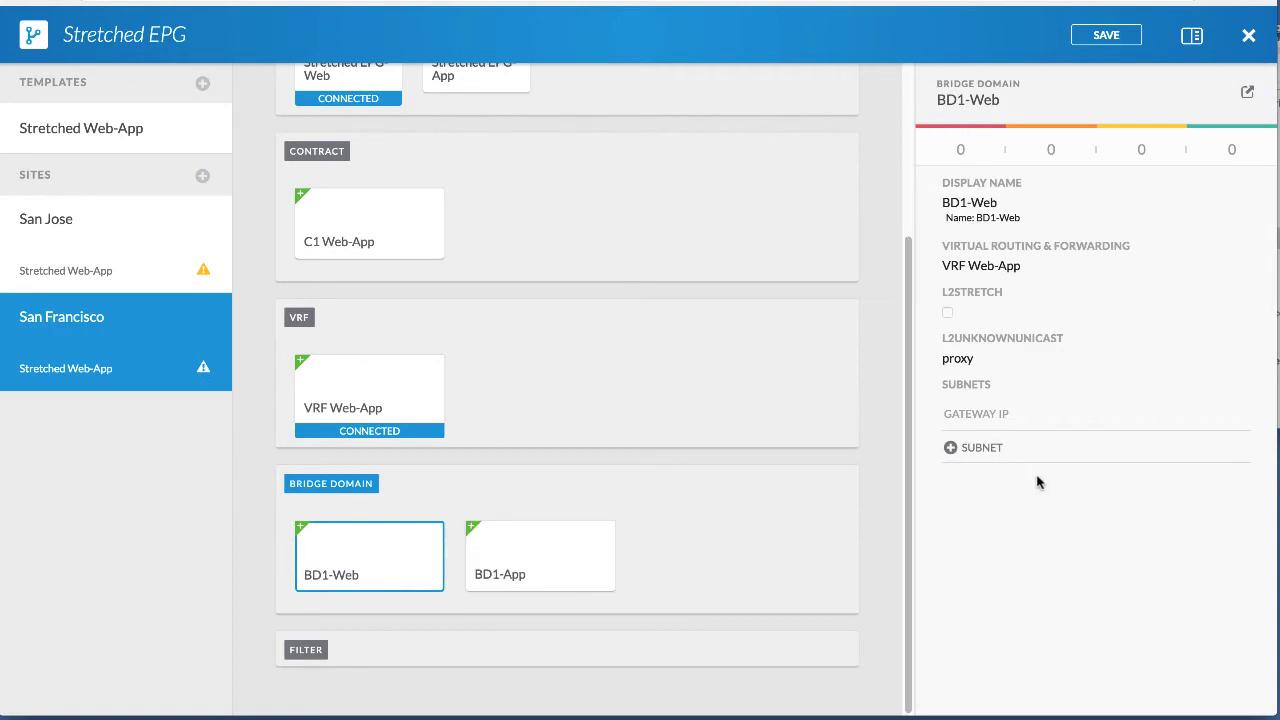
{"action": "left_click", "coordinate": [978, 447]}
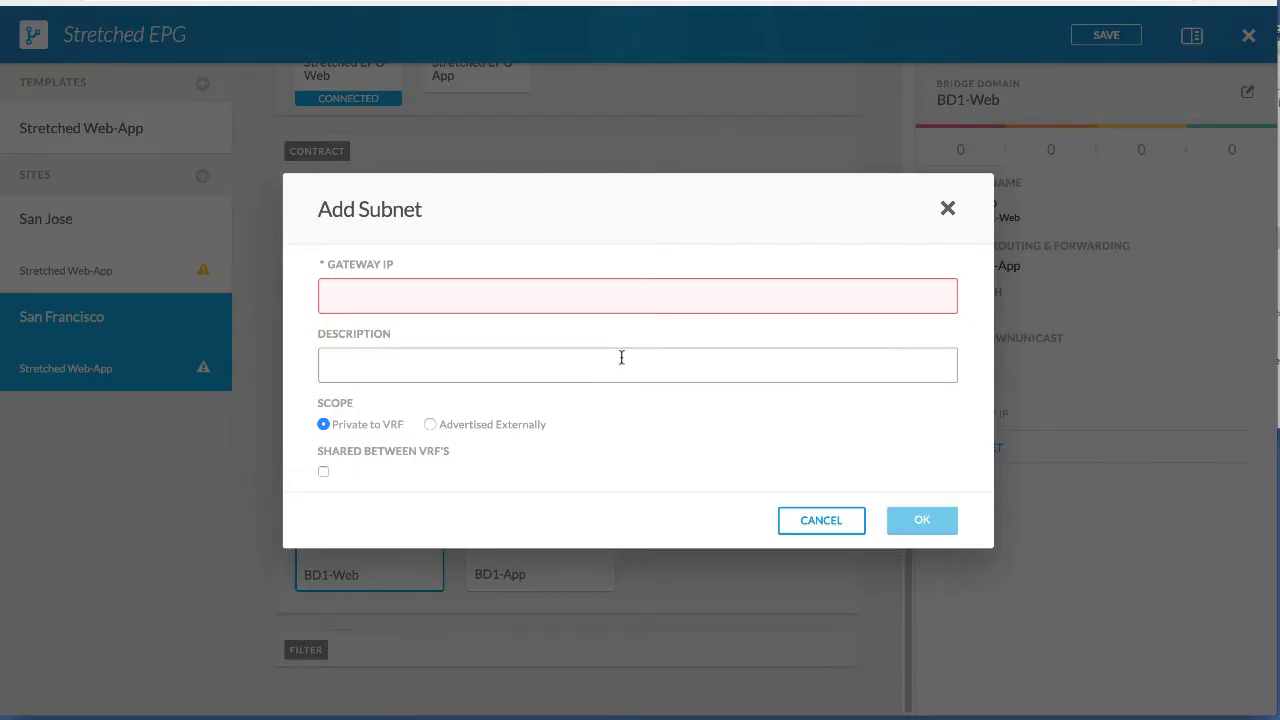
{"action": "type", "text": "2.2.2.2/24"}
{"action": "left_click", "coordinate": [340, 365]}
{"action": "type", "text": "Subnet 2"}
{"action": "left_click", "coordinate": [920, 521]}
Add subnet 4.4.4.4/24 with description 'Subnet 4' to San Francisco's BD1-App.
{"action": "left_click", "coordinate": [578, 562]}
{"action": "left_click", "coordinate": [980, 451]}
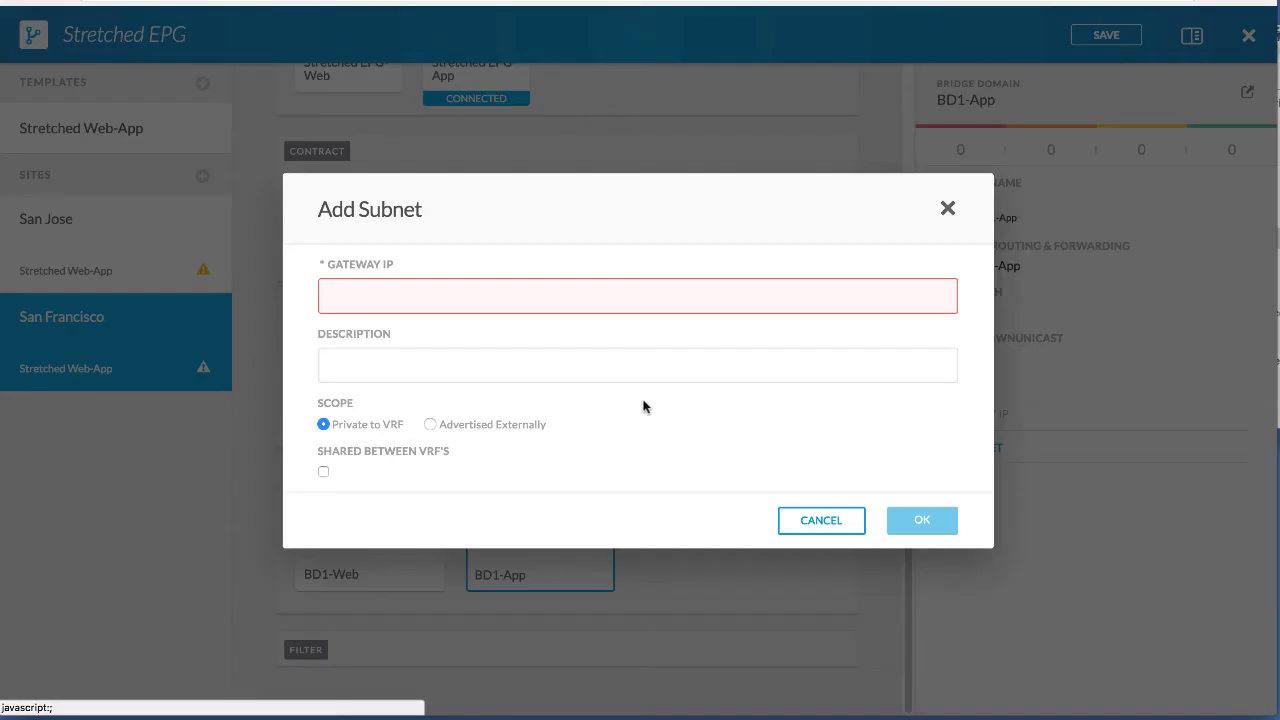
{"action": "type", "text": "4.4.4.4"}
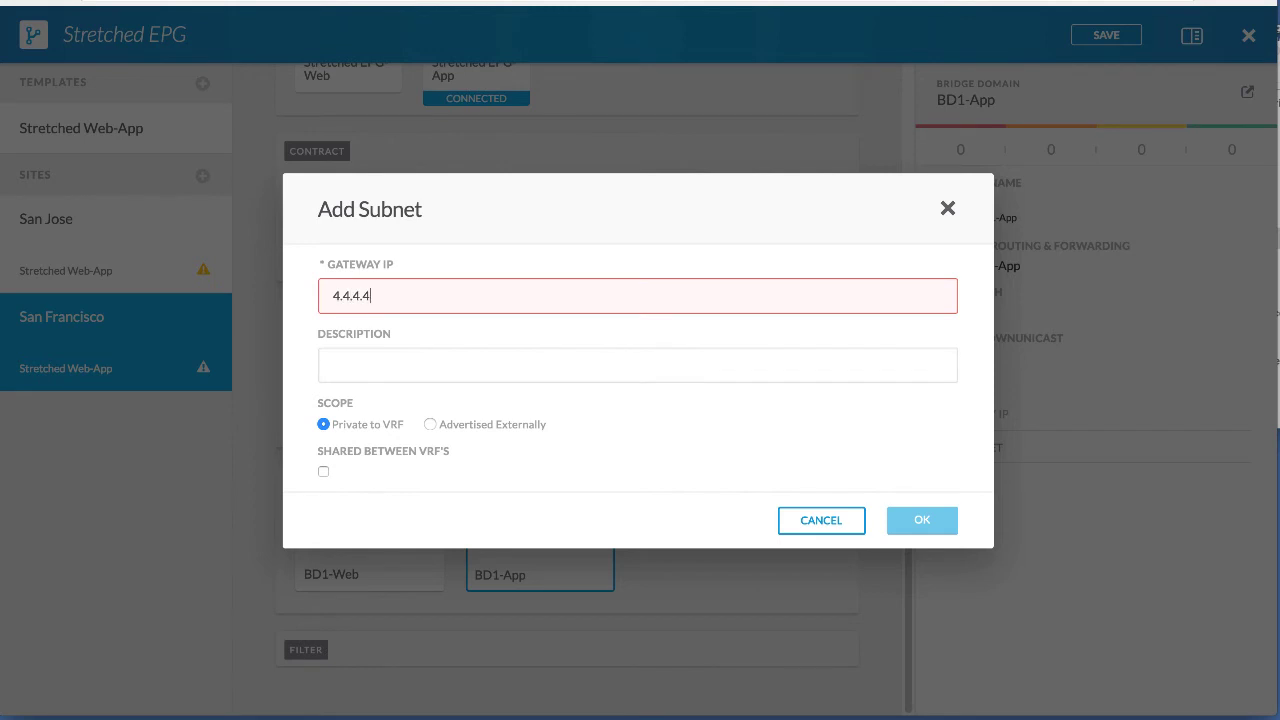
{"action": "type", "text": "/24"}
{"action": "left_click", "coordinate": [338, 365]}
{"action": "type", "text": "Subnet 4"}
{"action": "left_click", "coordinate": [921, 519]}
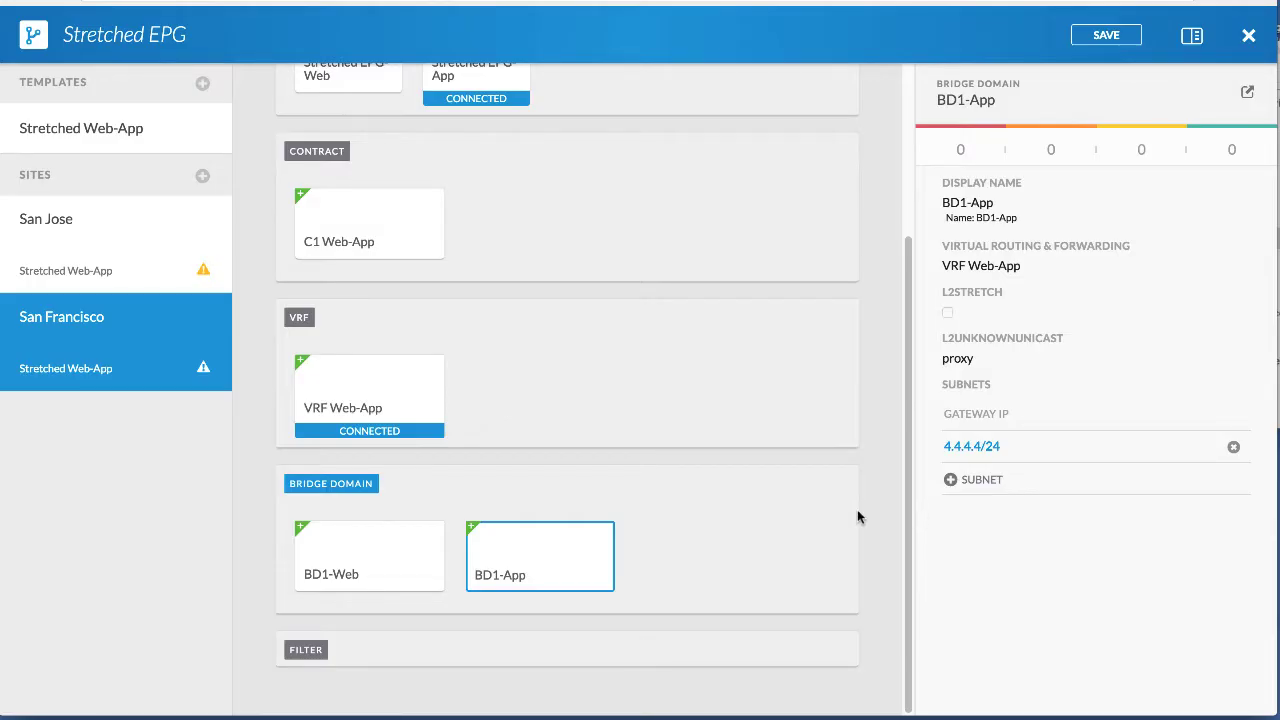
In San Jose, give Stretched EPG-App a VMM TestDomain domain set to Immediate and On Demand.
{"action": "left_click", "coordinate": [105, 262]}
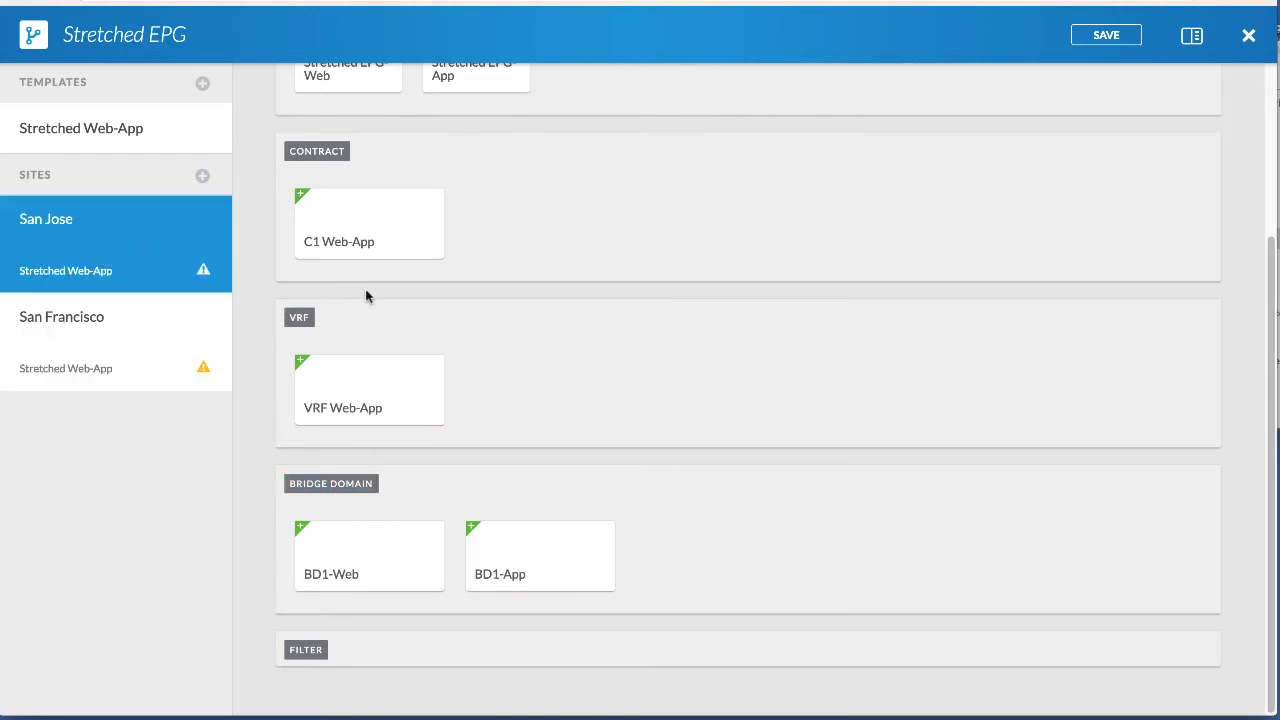
{"action": "scroll", "coordinate": [417, 290], "scroll_direction": "up", "scroll_amount": 3}
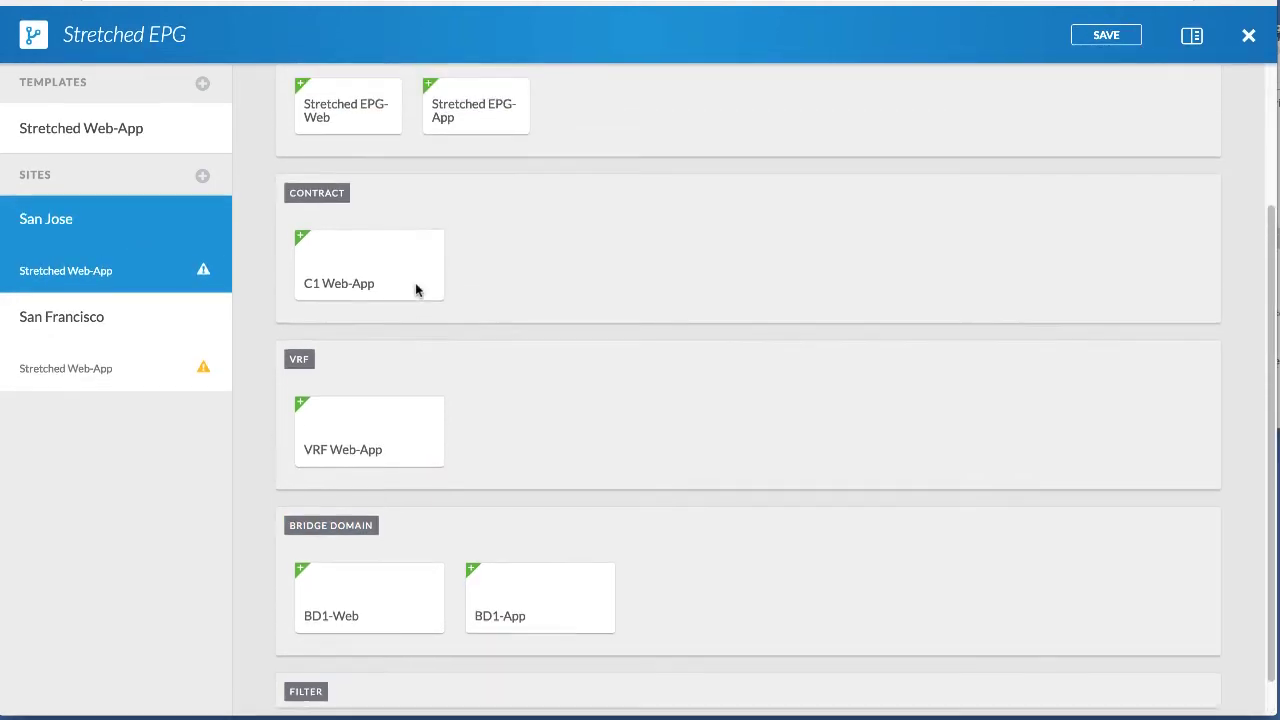
{"action": "left_click", "coordinate": [488, 305]}
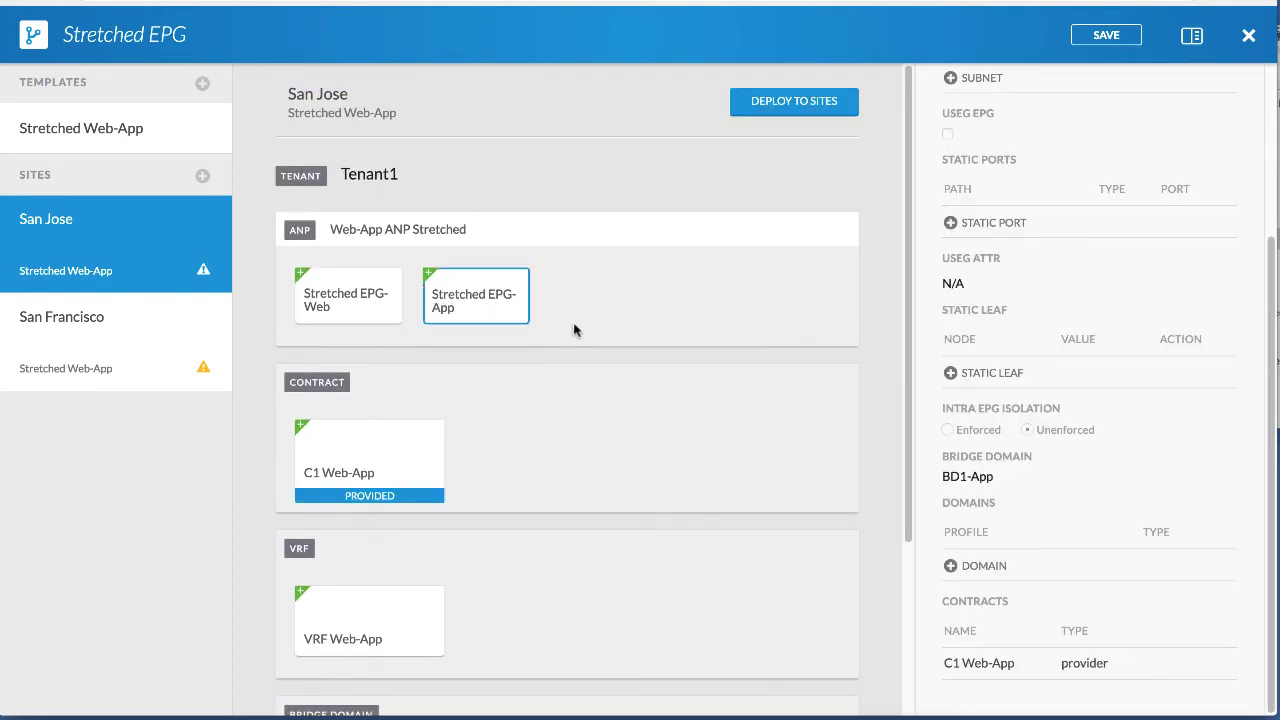
{"action": "left_click", "coordinate": [1000, 567]}
{"action": "left_click", "coordinate": [400, 275]}
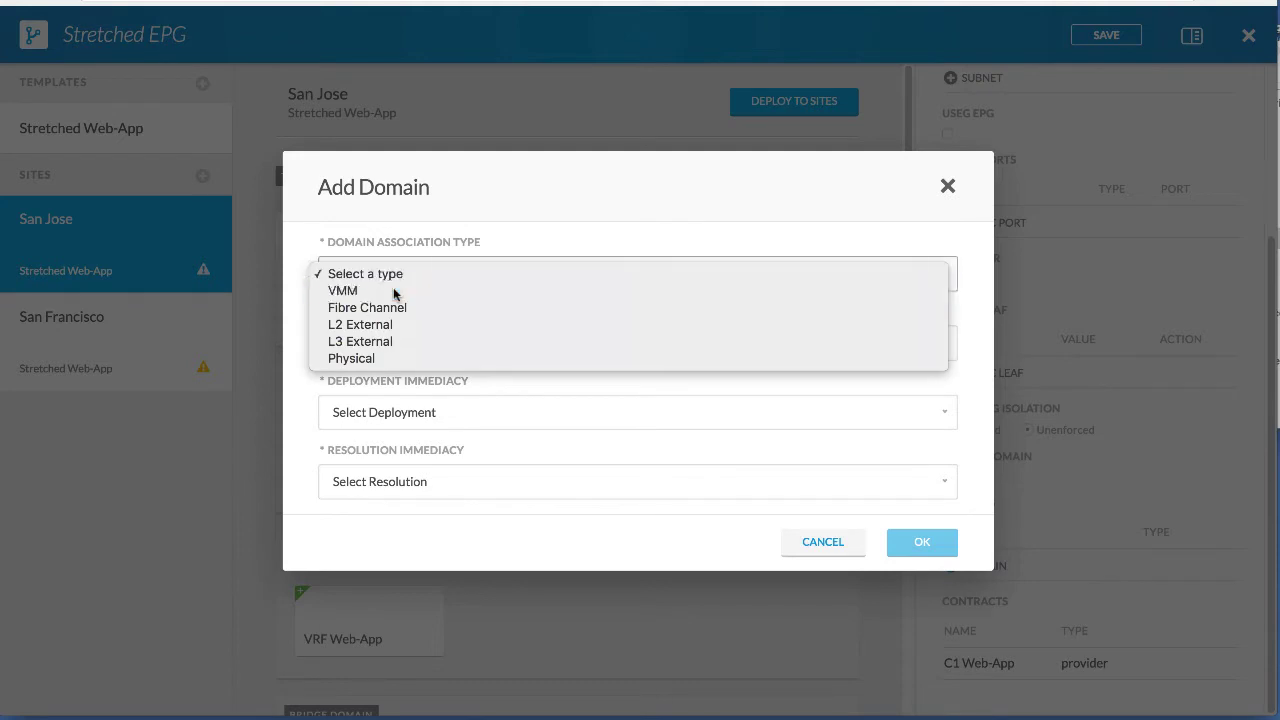
{"action": "left_click", "coordinate": [394, 291]}
{"action": "left_click", "coordinate": [390, 296]}
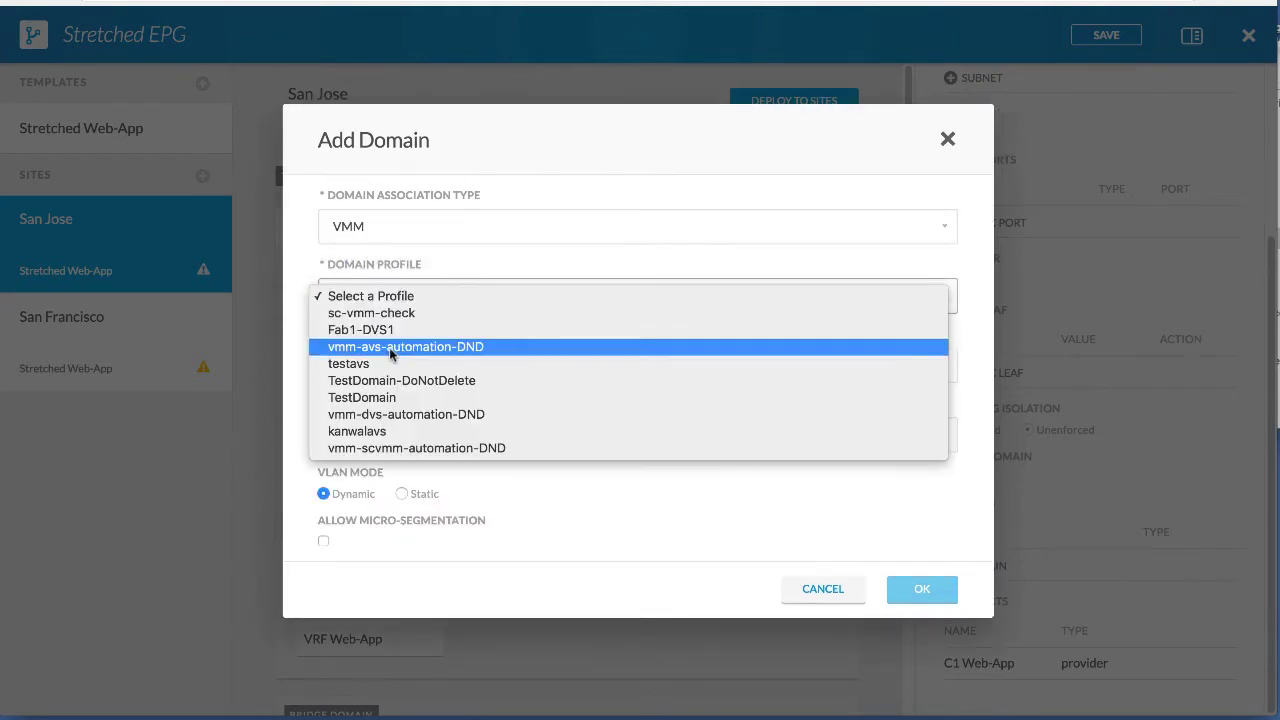
{"action": "left_click", "coordinate": [400, 397]}
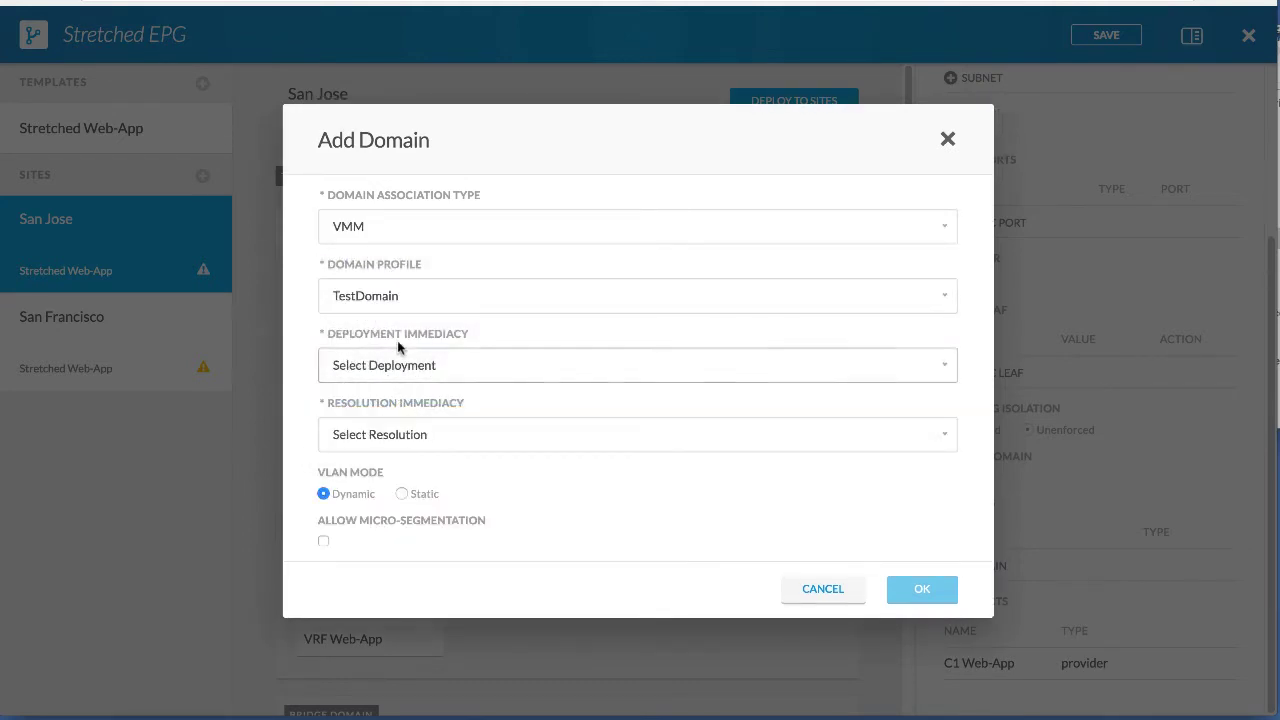
{"action": "left_click", "coordinate": [403, 370]}
{"action": "left_click", "coordinate": [406, 400]}
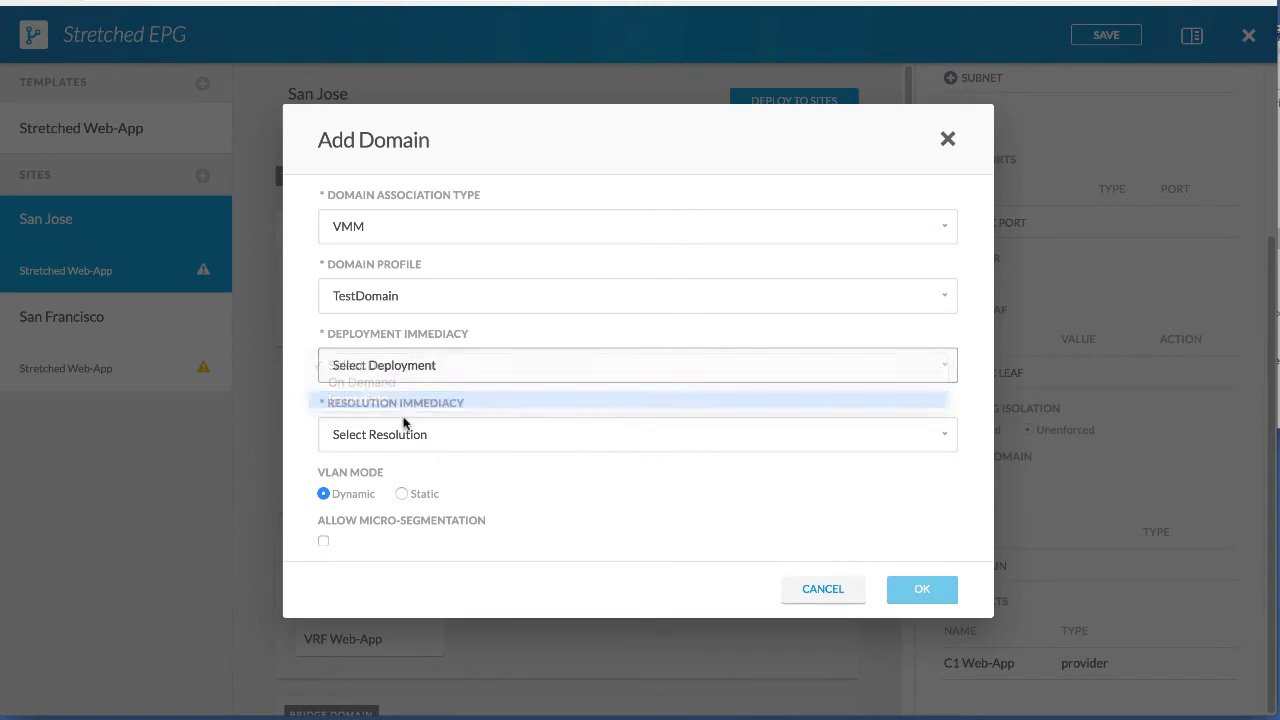
{"action": "left_click", "coordinate": [408, 434]}
{"action": "left_click", "coordinate": [408, 451]}
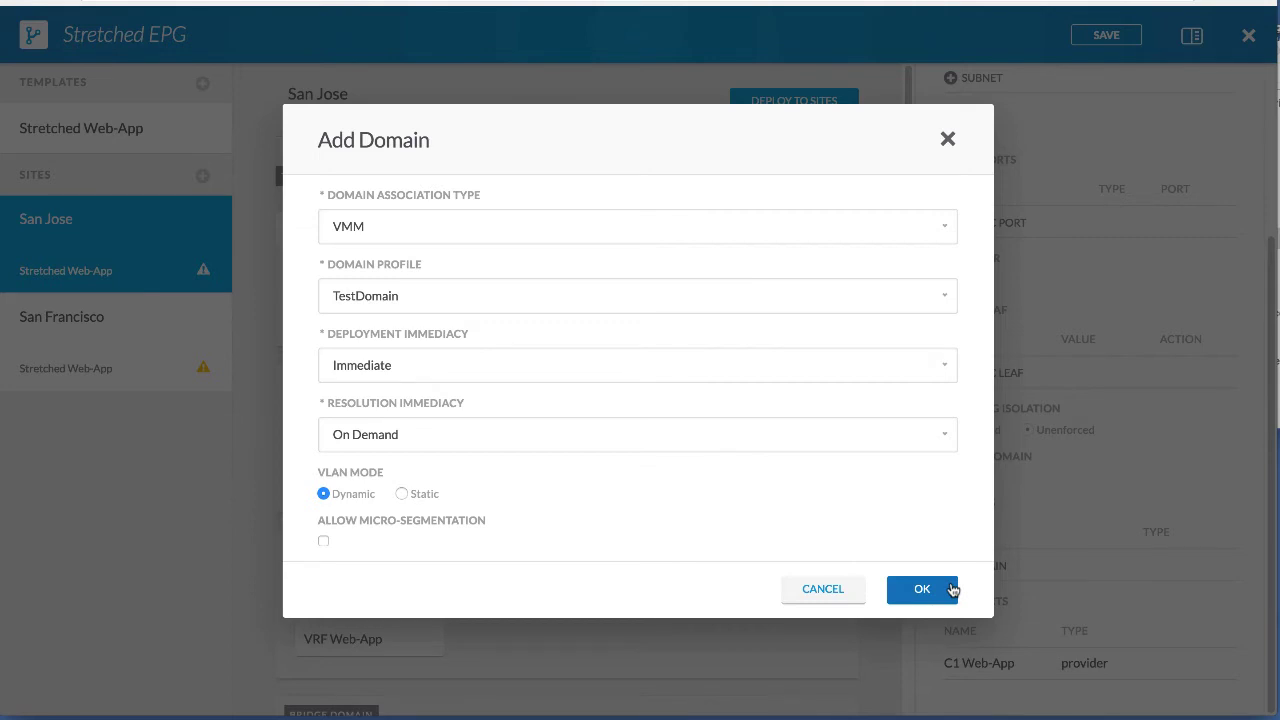
{"action": "left_click", "coordinate": [921, 589]}
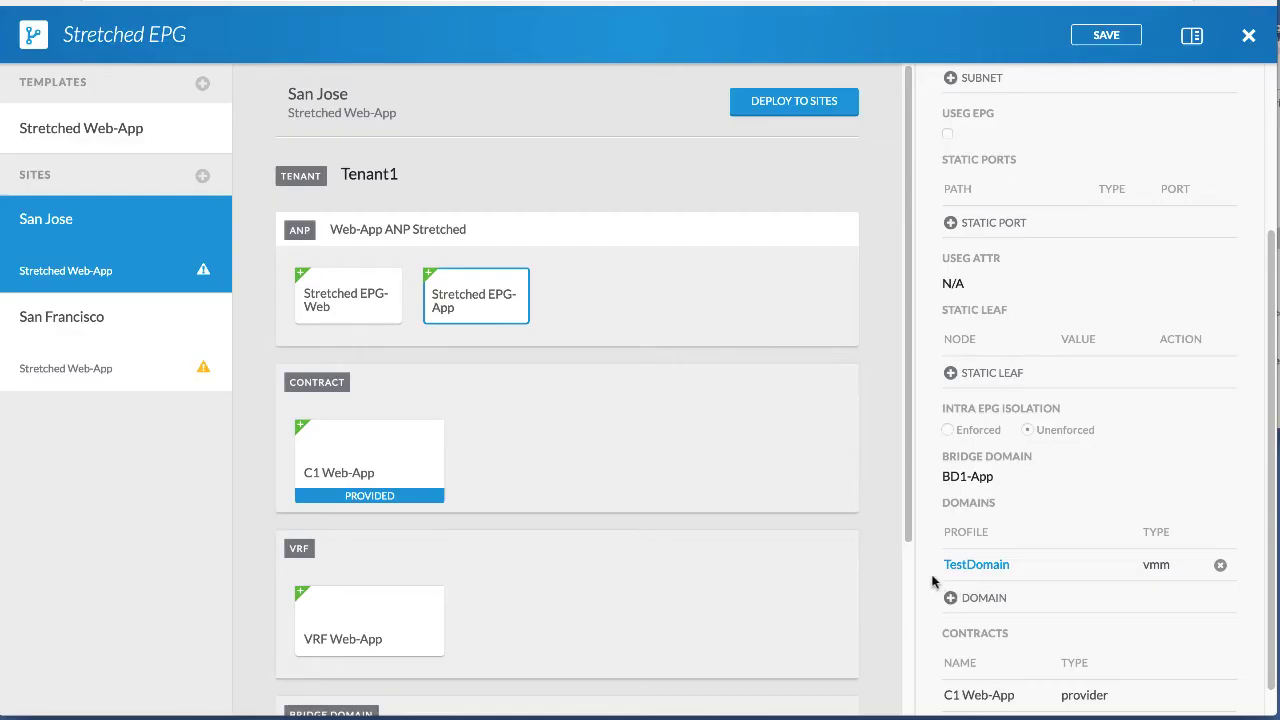
On San Francisco's Stretched EPG-App, add a VMM domain with profile vmm-scvmm-automation-DND.
{"action": "left_click", "coordinate": [172, 343]}
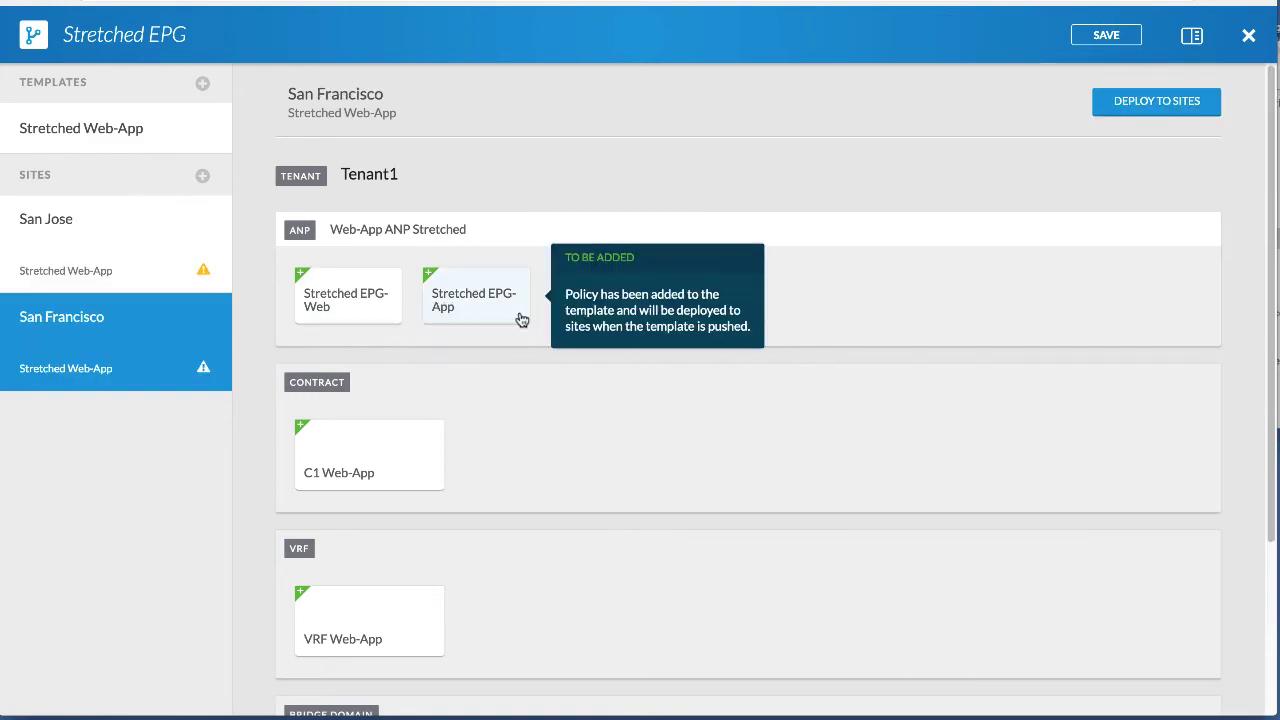
{"action": "left_click", "coordinate": [518, 318]}
{"action": "scroll", "coordinate": [1005, 548], "scroll_direction": "down", "scroll_amount": 5}
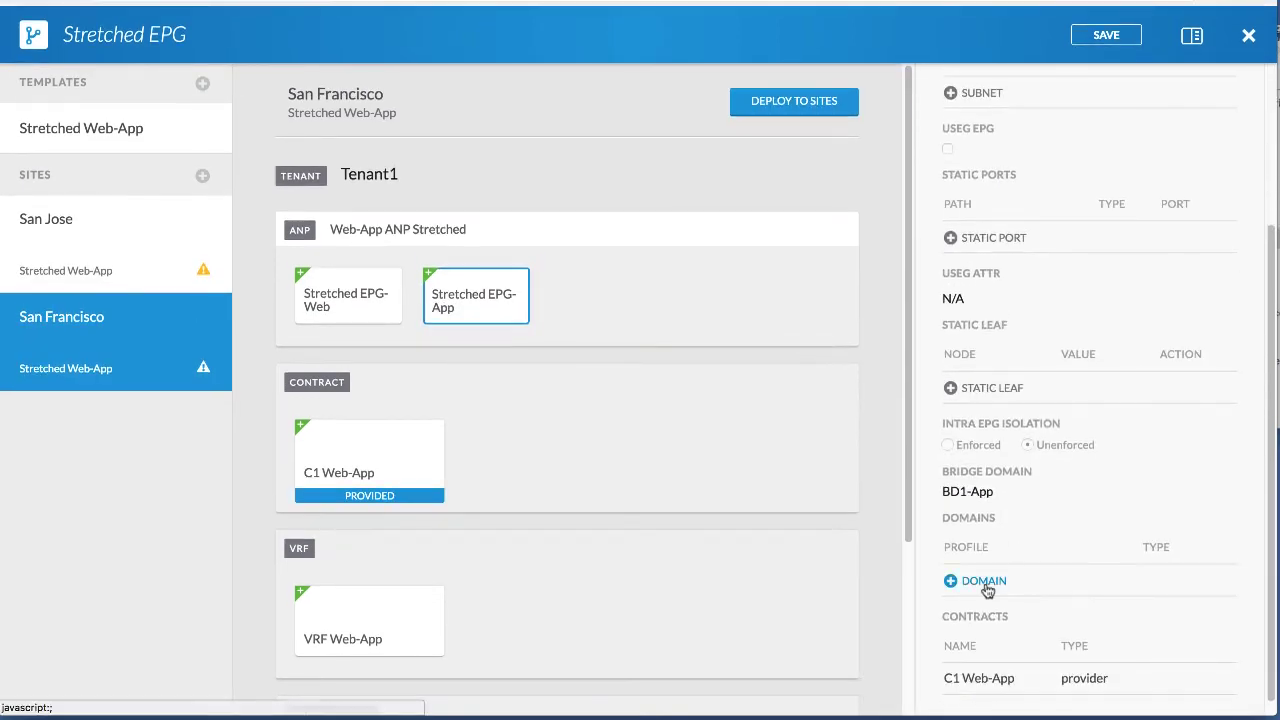
{"action": "left_click", "coordinate": [985, 581]}
{"action": "left_click", "coordinate": [505, 268]}
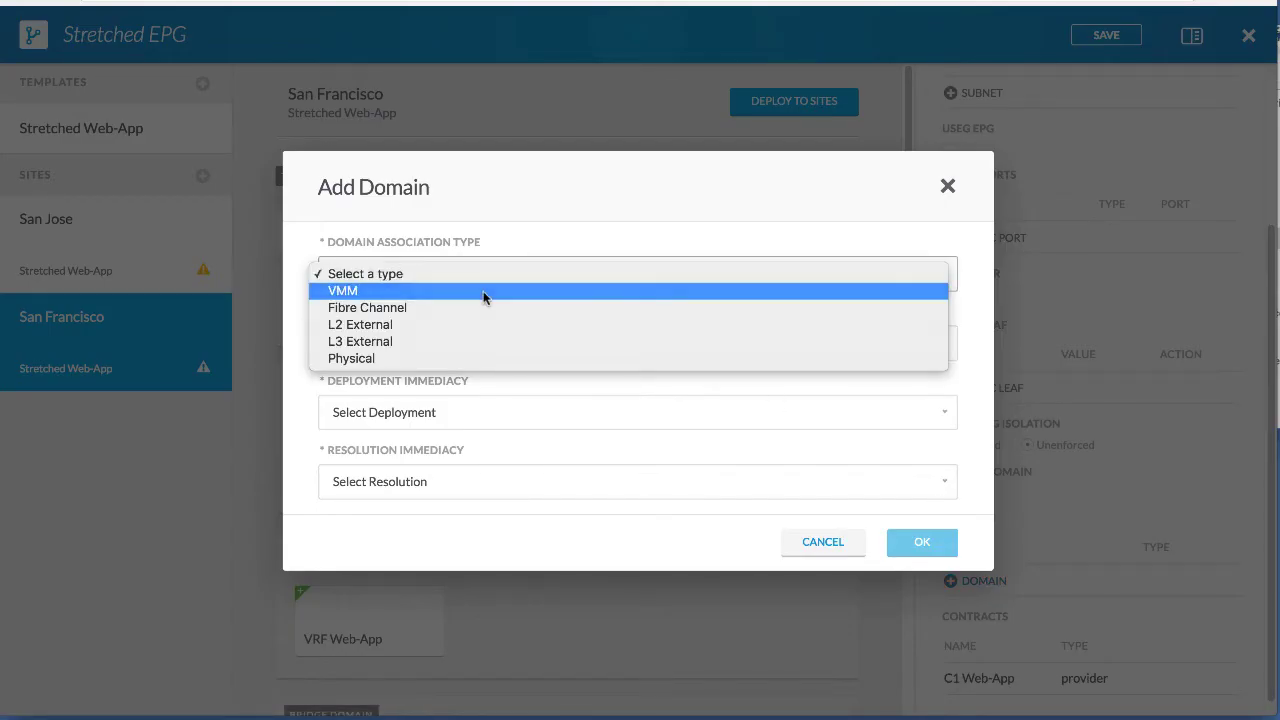
{"action": "left_click", "coordinate": [486, 291]}
{"action": "left_click", "coordinate": [467, 298]}
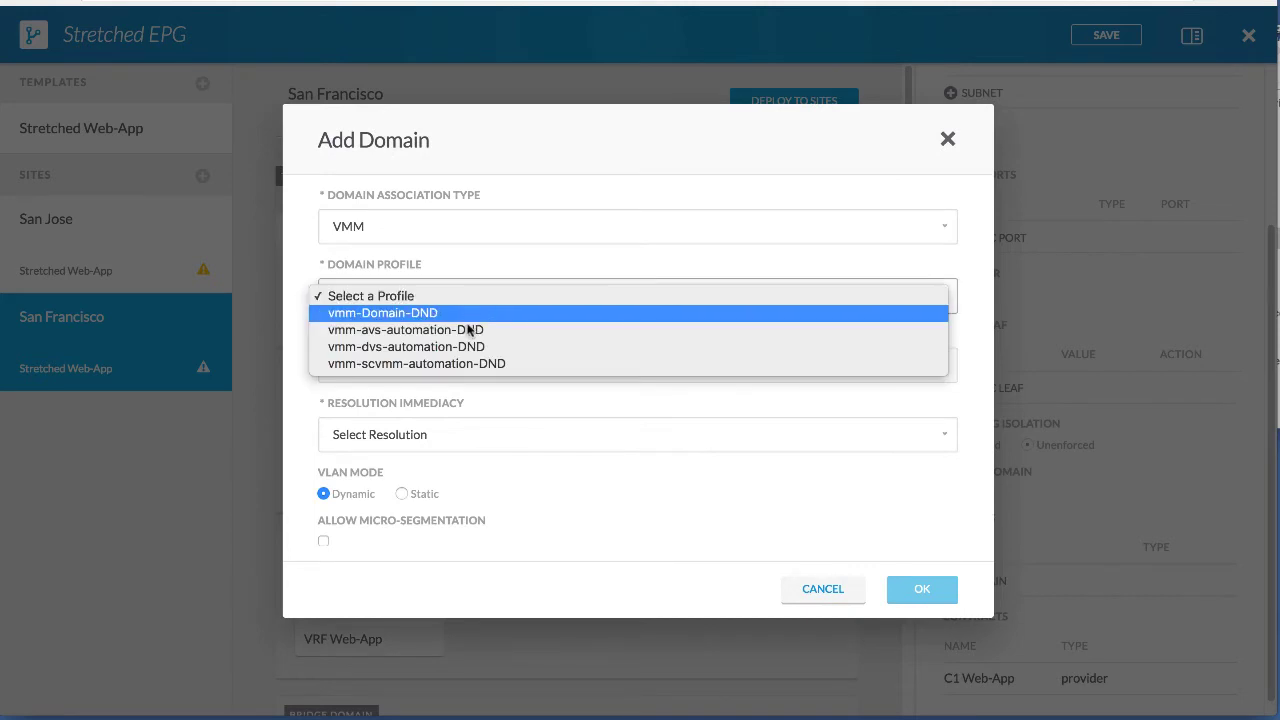
{"action": "left_click", "coordinate": [465, 363]}
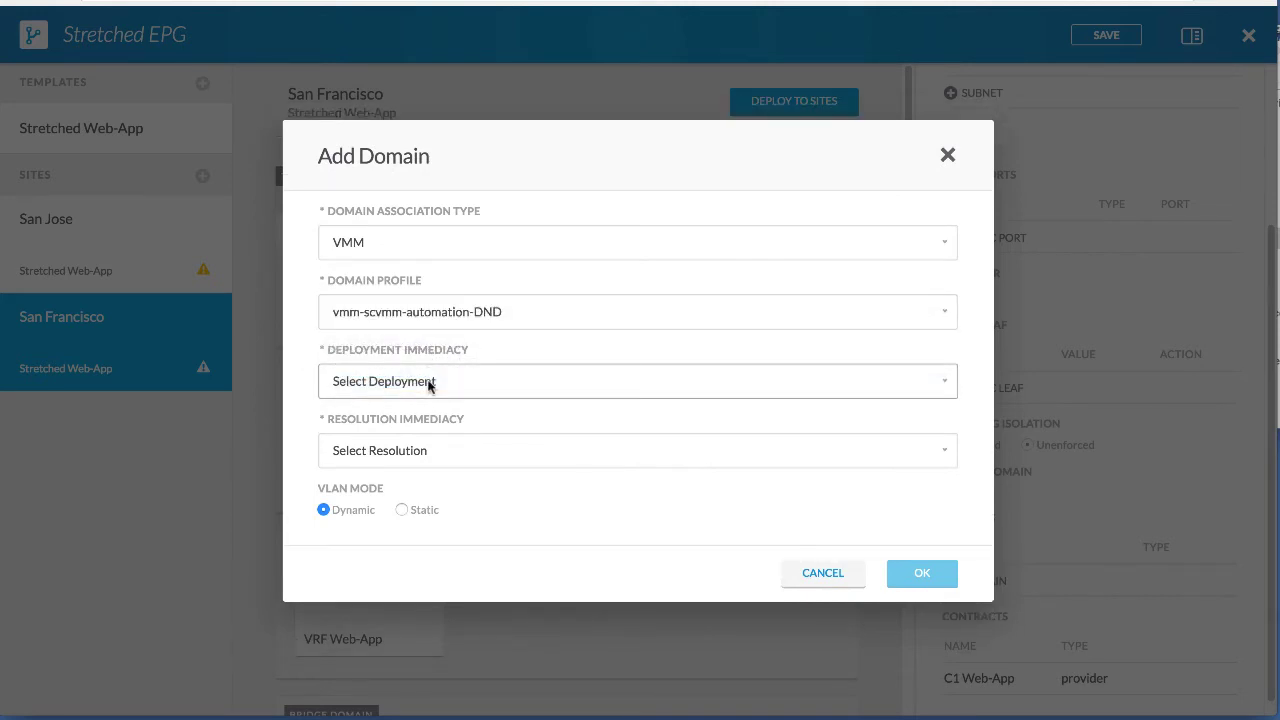
Set deployment and resolution immediacy to On Demand and confirm the VMM domain.
{"action": "left_click", "coordinate": [430, 381]}
{"action": "left_click", "coordinate": [426, 401]}
{"action": "left_click", "coordinate": [423, 451]}
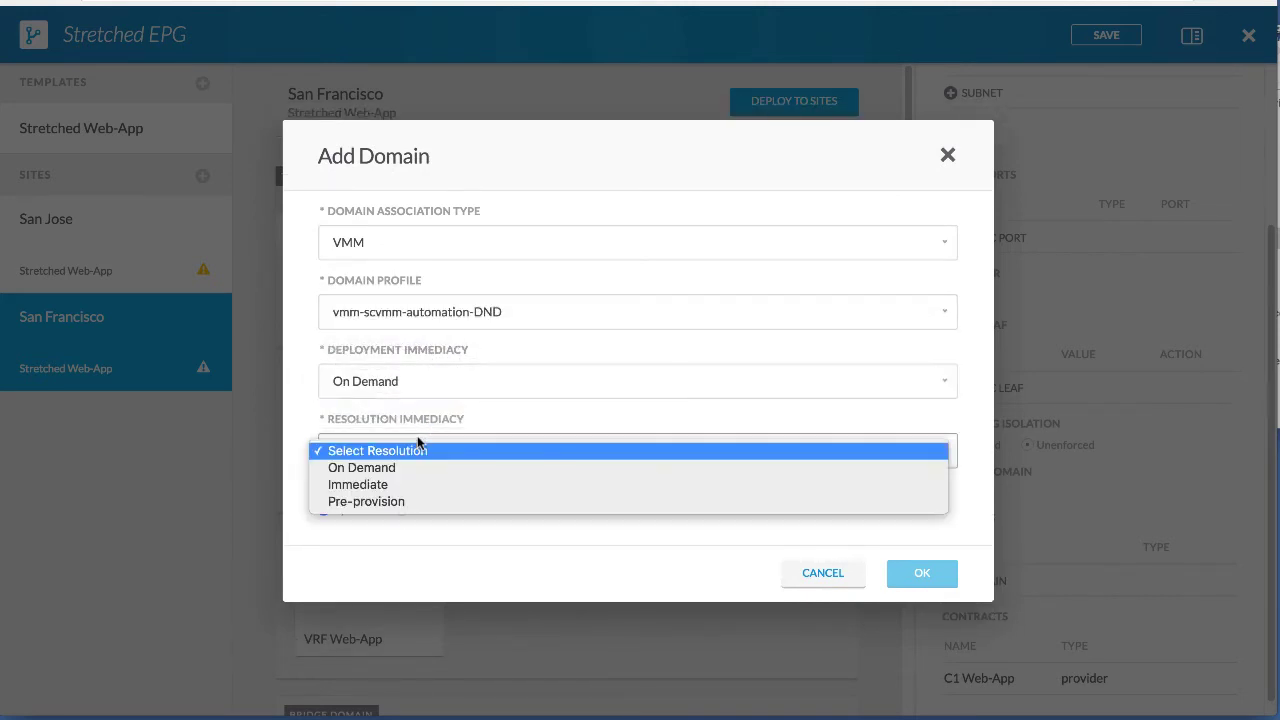
{"action": "left_click", "coordinate": [416, 466]}
{"action": "left_click", "coordinate": [910, 574]}
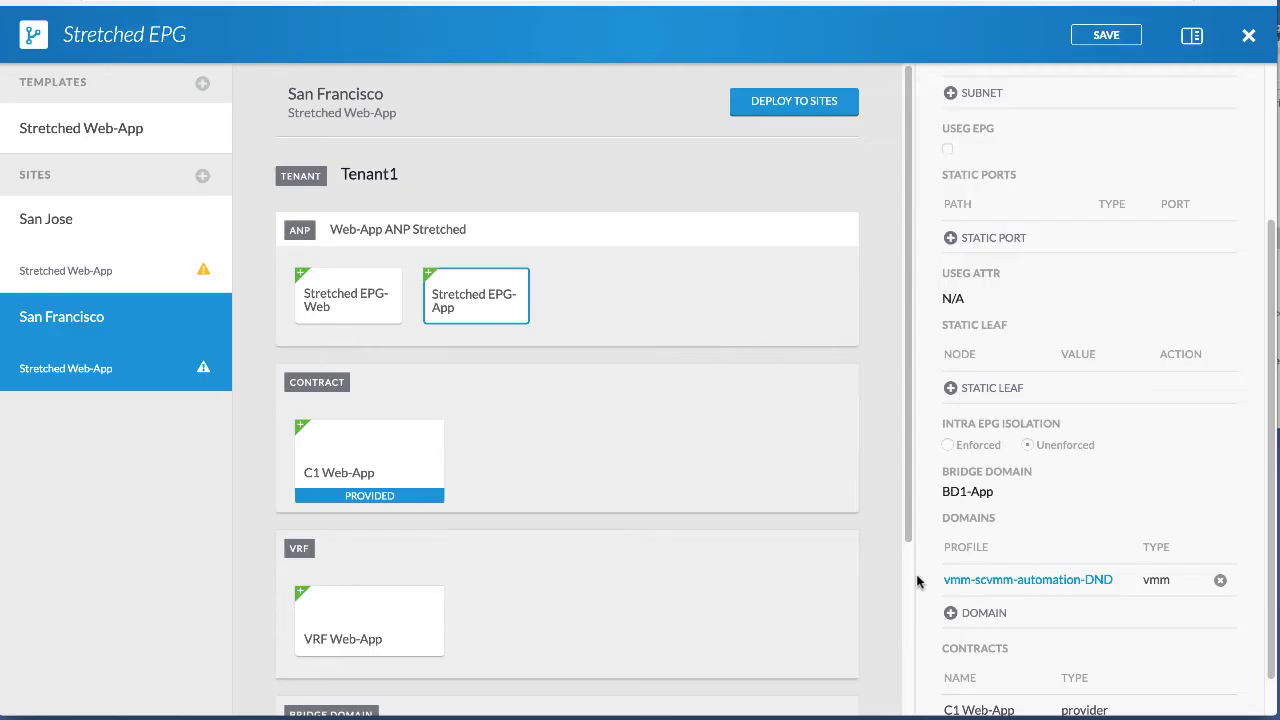
{"action": "scroll", "coordinate": [1103, 541], "scroll_direction": "down", "scroll_amount": 1}
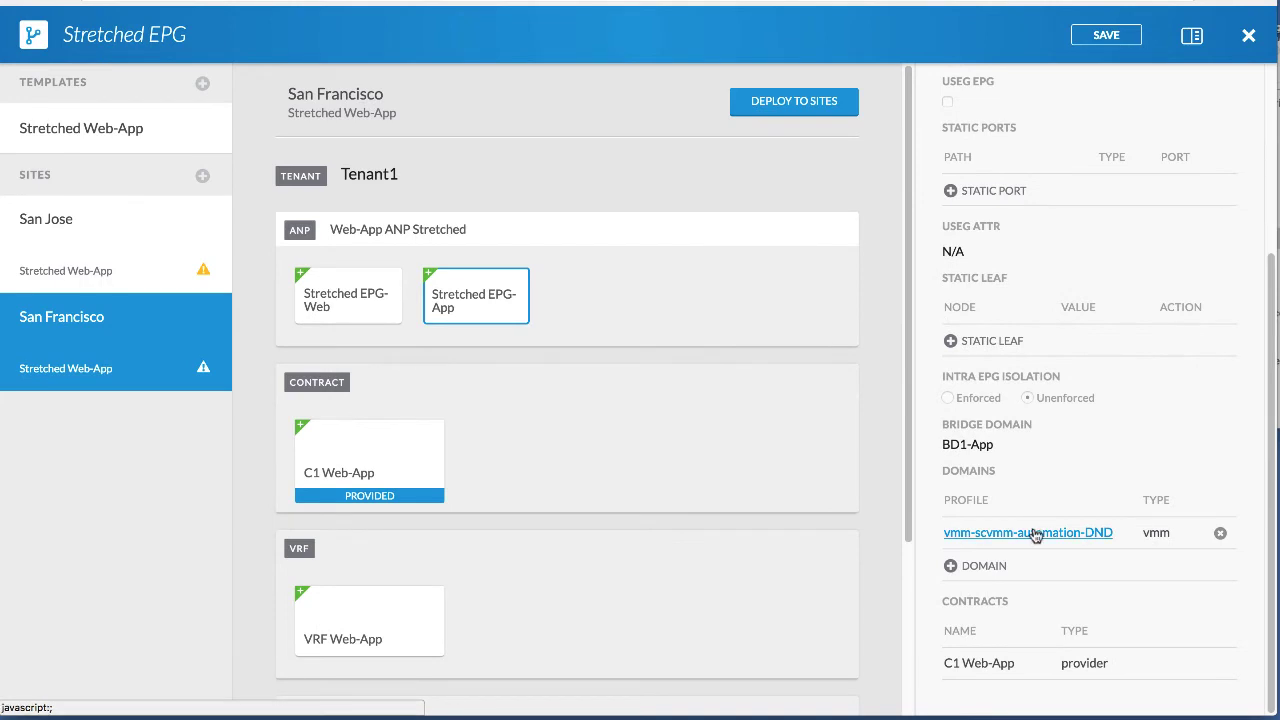
{"action": "scroll", "coordinate": [750, 213], "scroll_direction": "down", "scroll_amount": 1}
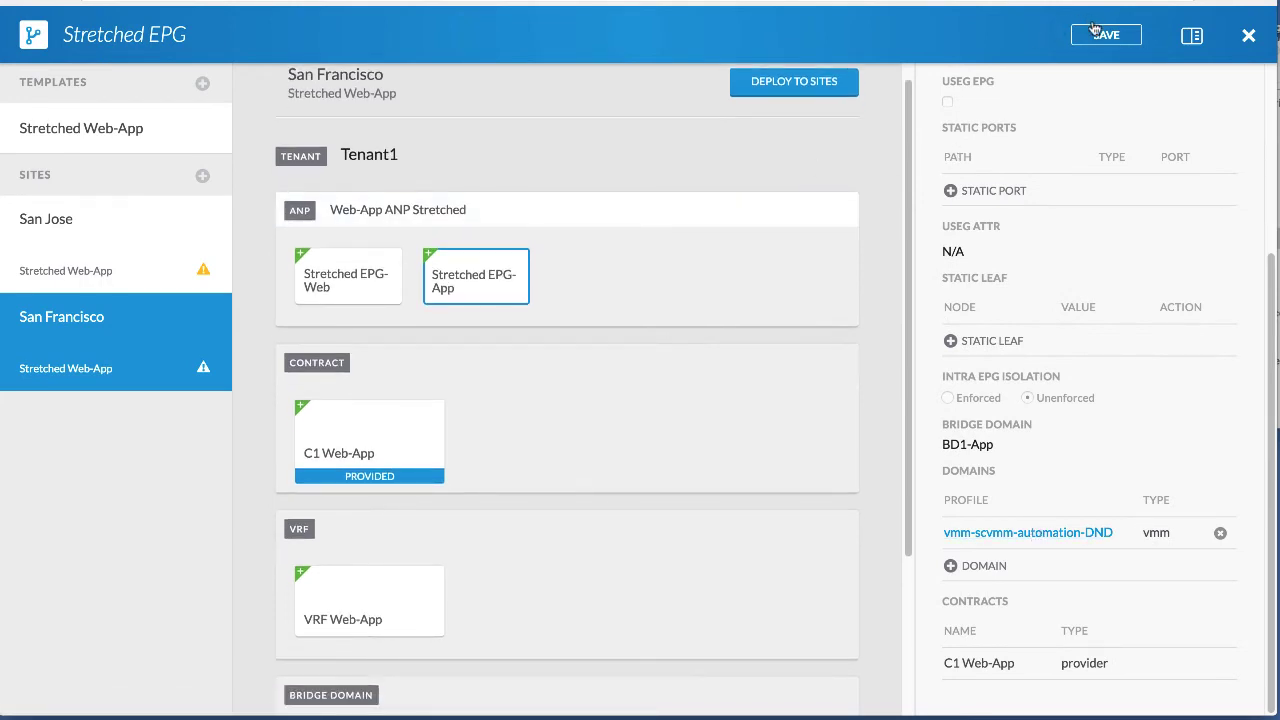
Save the Stretched EPG schema and open San Jose's Stretched EPG-Web properties.
{"action": "left_click", "coordinate": [1104, 35]}
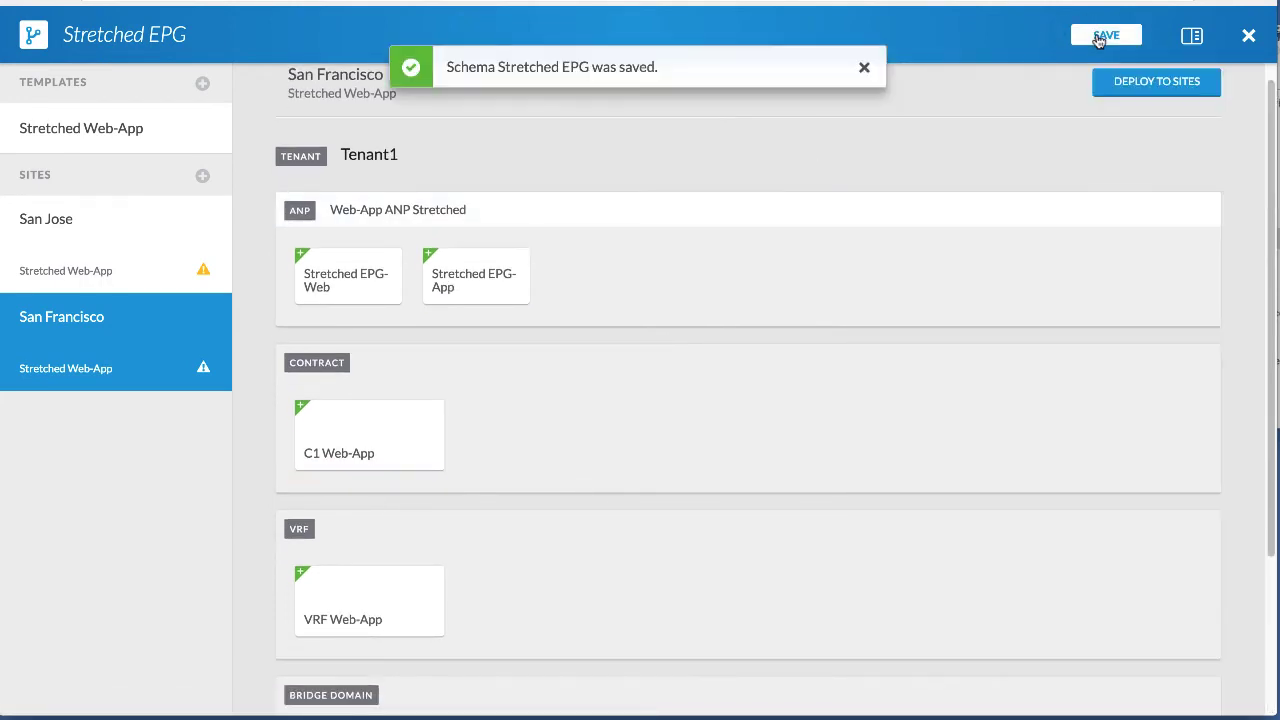
{"action": "left_click", "coordinate": [158, 272]}
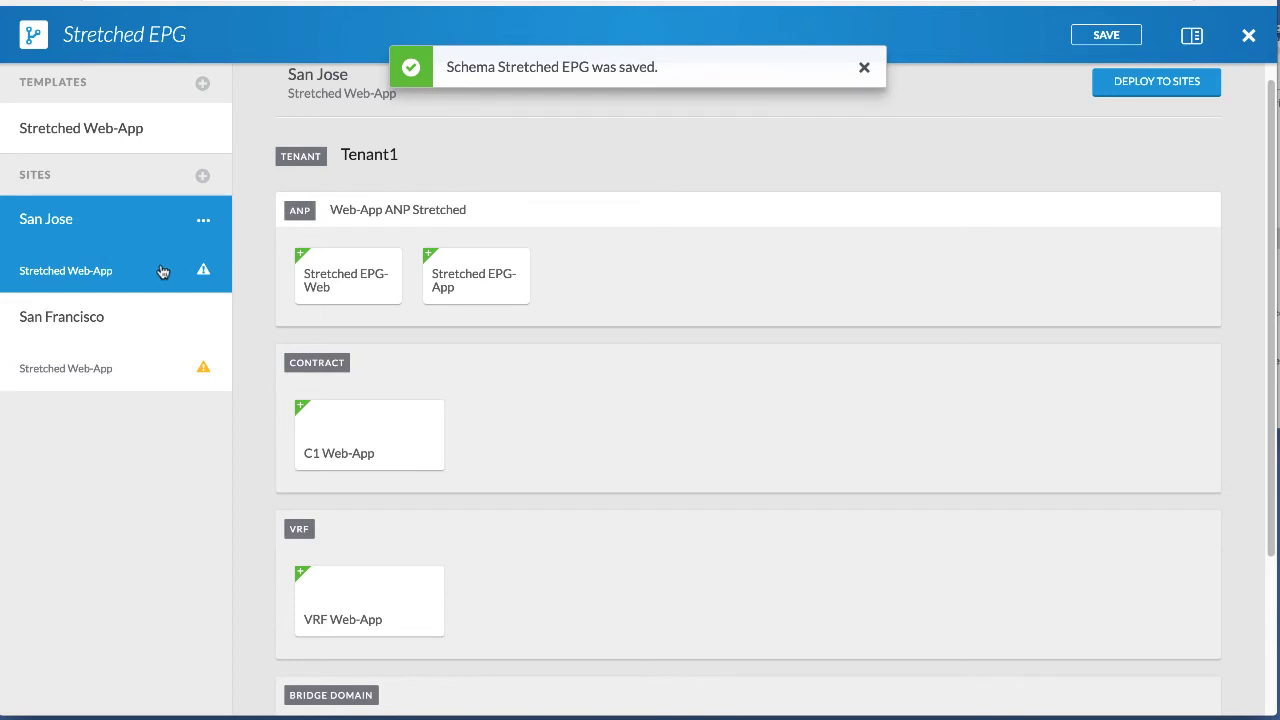
{"action": "left_click", "coordinate": [358, 293]}
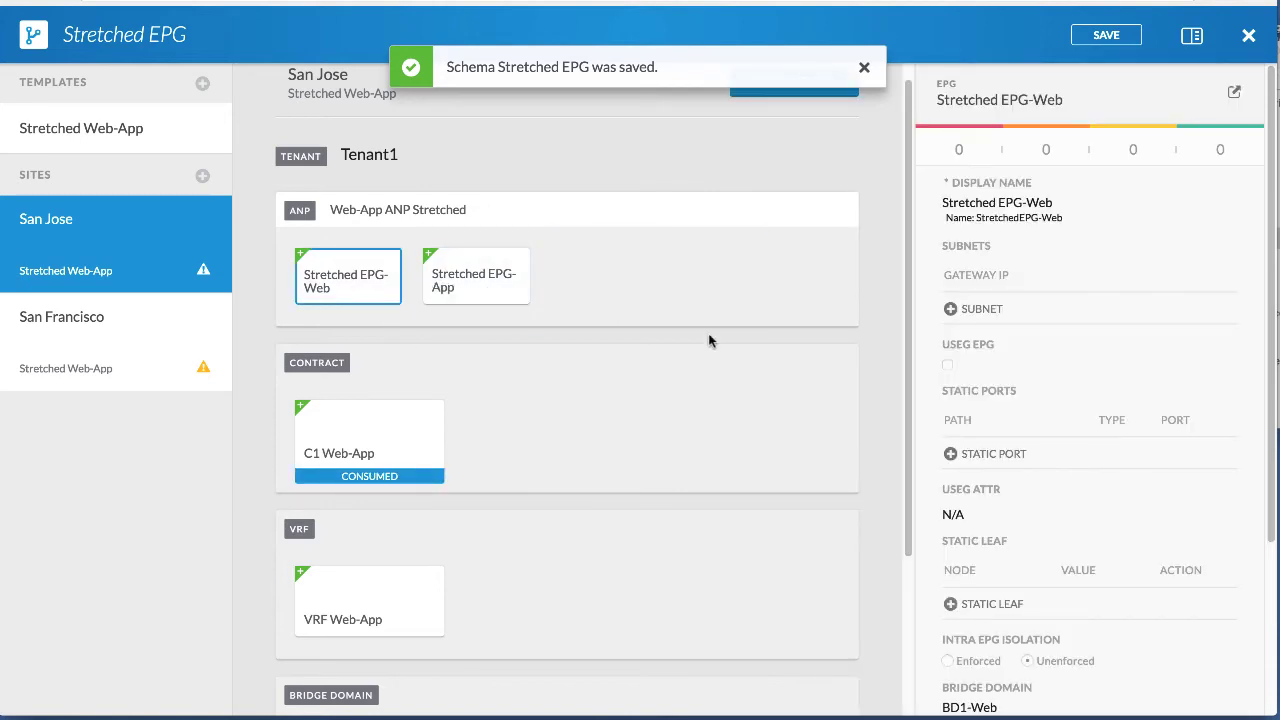
{"action": "scroll", "coordinate": [972, 365], "scroll_direction": "down", "scroll_amount": 1}
{"action": "scroll", "coordinate": [978, 398], "scroll_direction": "down", "scroll_amount": 2}
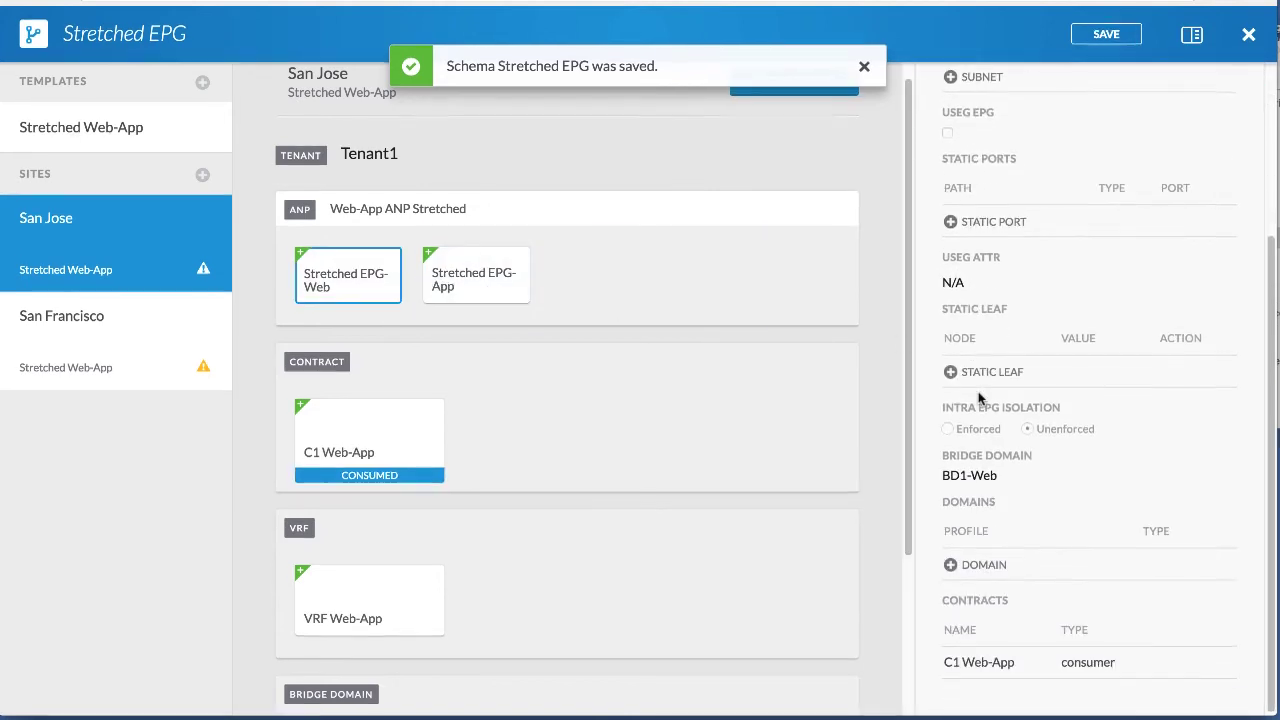
Add the Physical domain phys with On Demand deployment and resolution immediacy.
{"action": "left_click", "coordinate": [962, 565]}
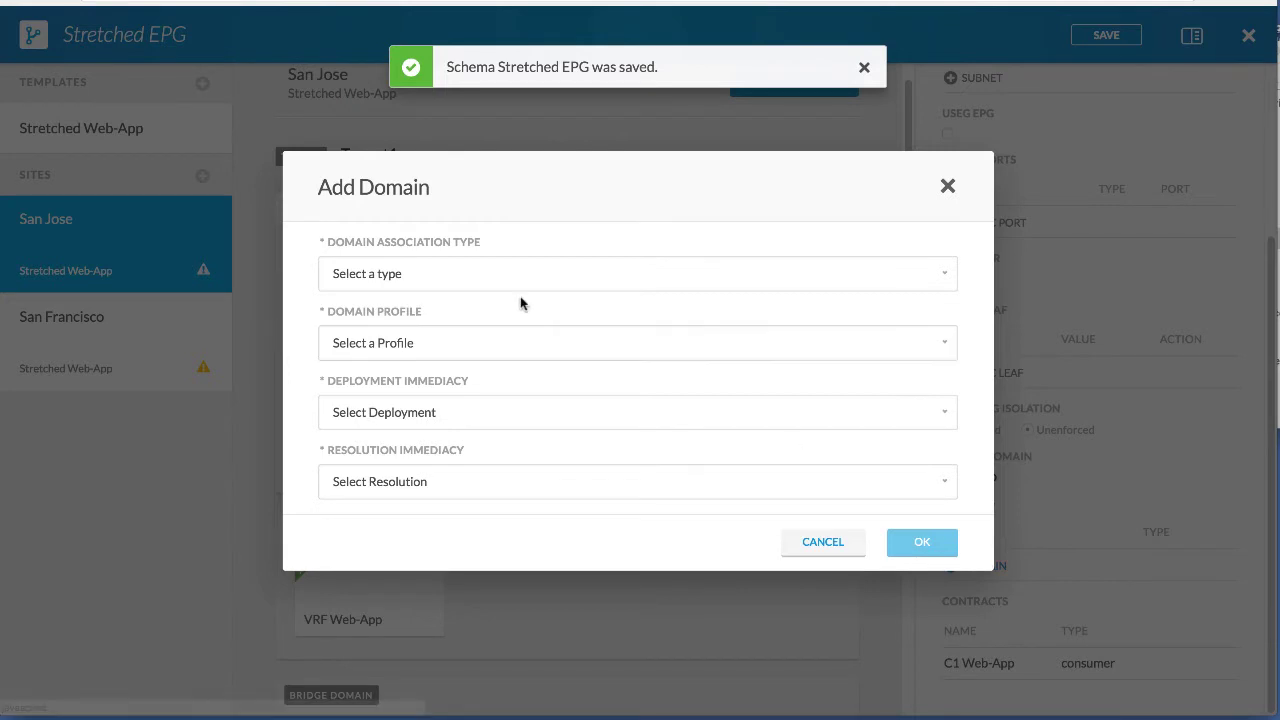
{"action": "left_click", "coordinate": [483, 274]}
{"action": "left_click", "coordinate": [458, 358]}
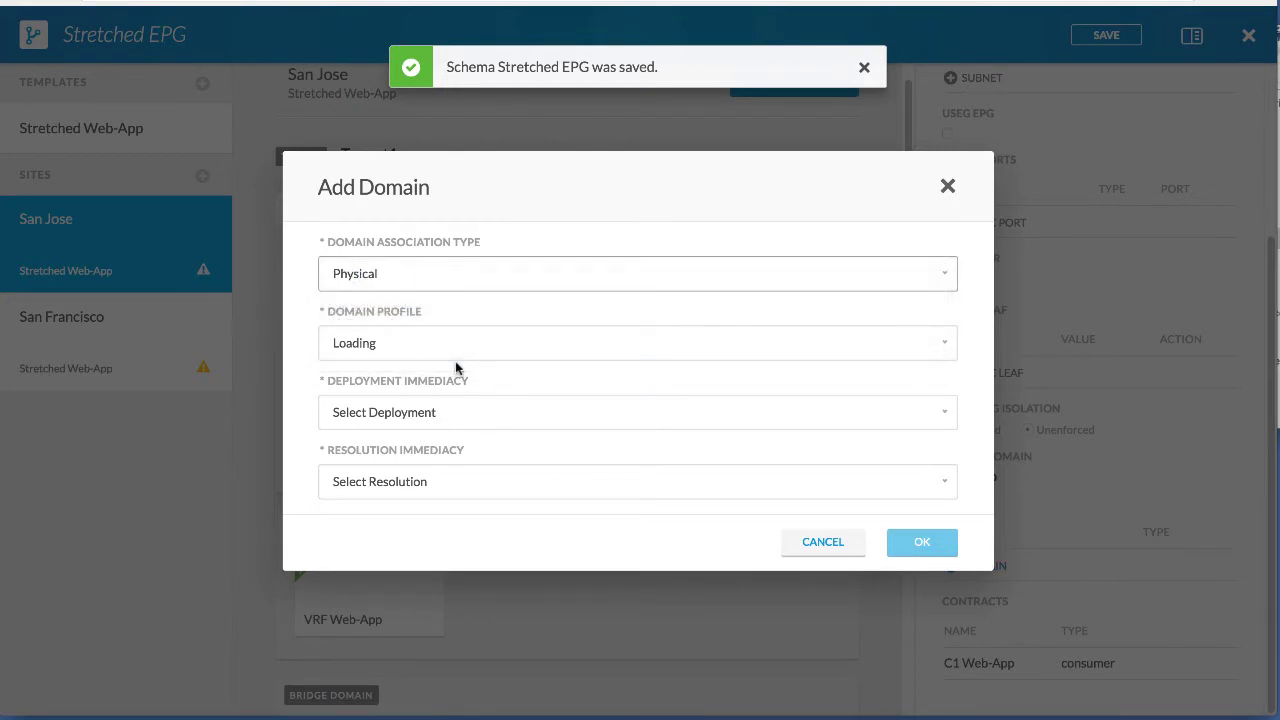
{"action": "left_click", "coordinate": [435, 345]}
{"action": "left_click", "coordinate": [435, 357]}
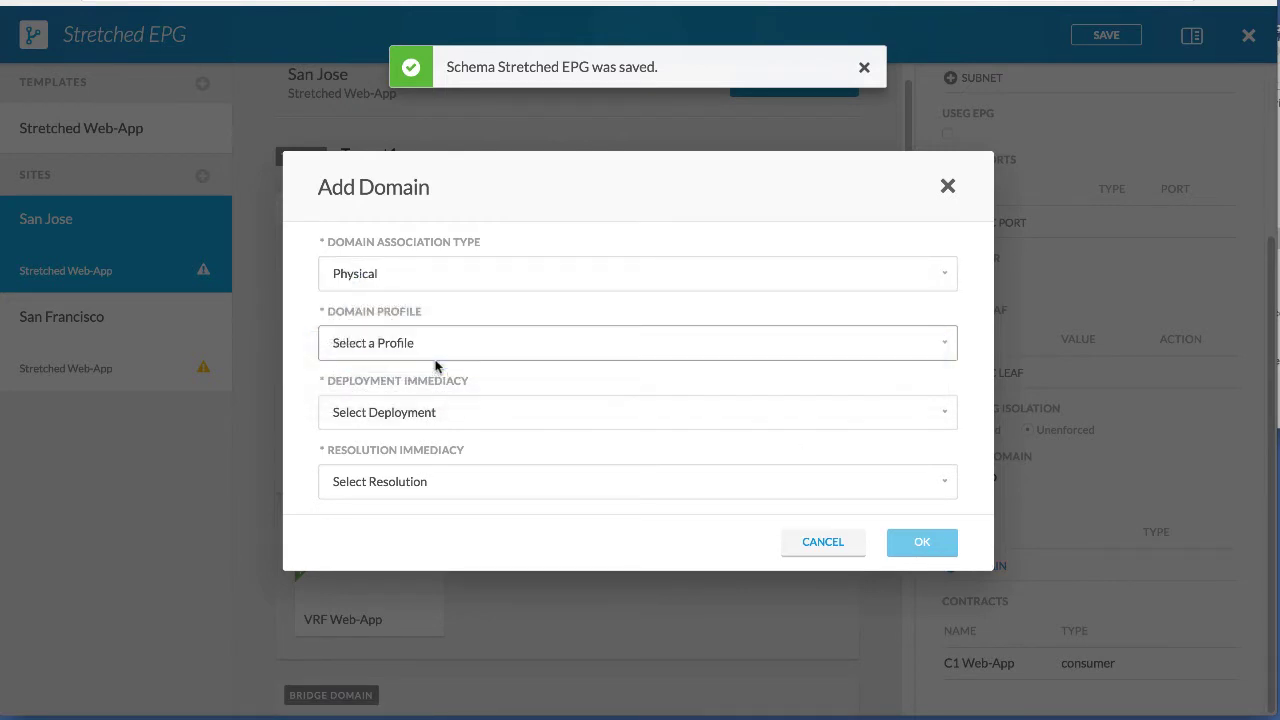
{"action": "left_click", "coordinate": [437, 402]}
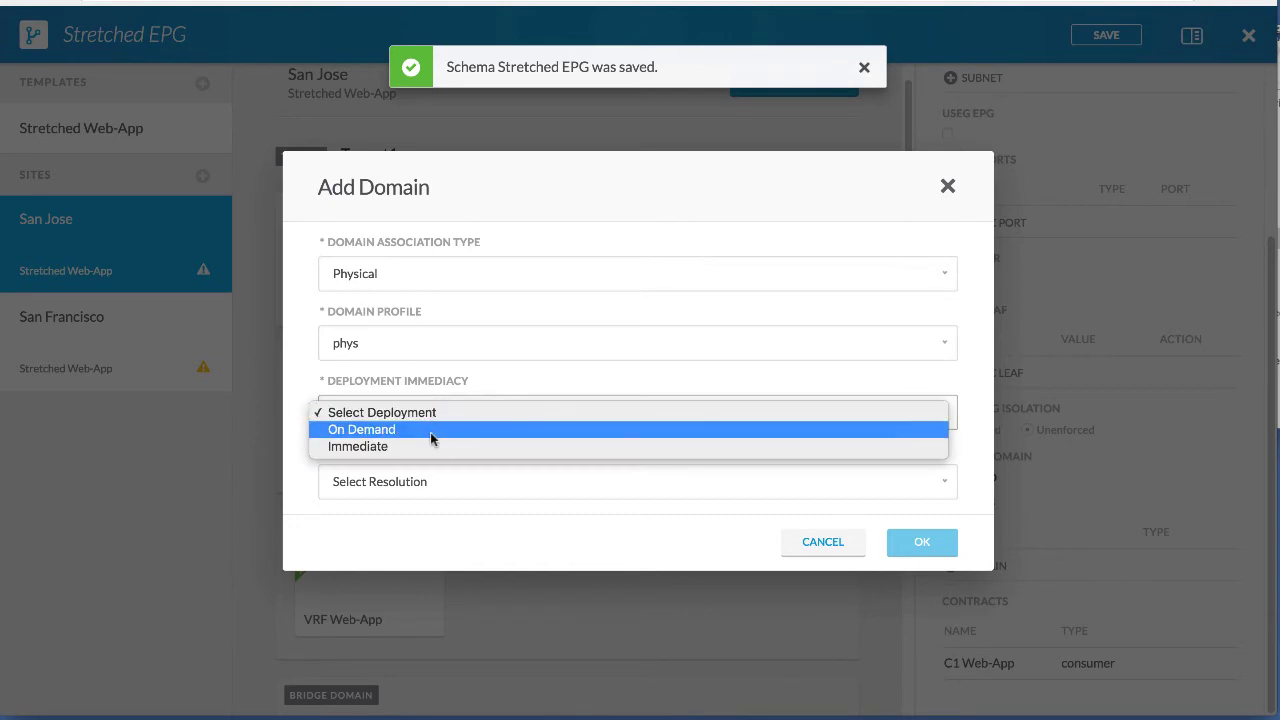
{"action": "left_click", "coordinate": [434, 431]}
{"action": "left_click", "coordinate": [427, 481]}
{"action": "left_click", "coordinate": [430, 497]}
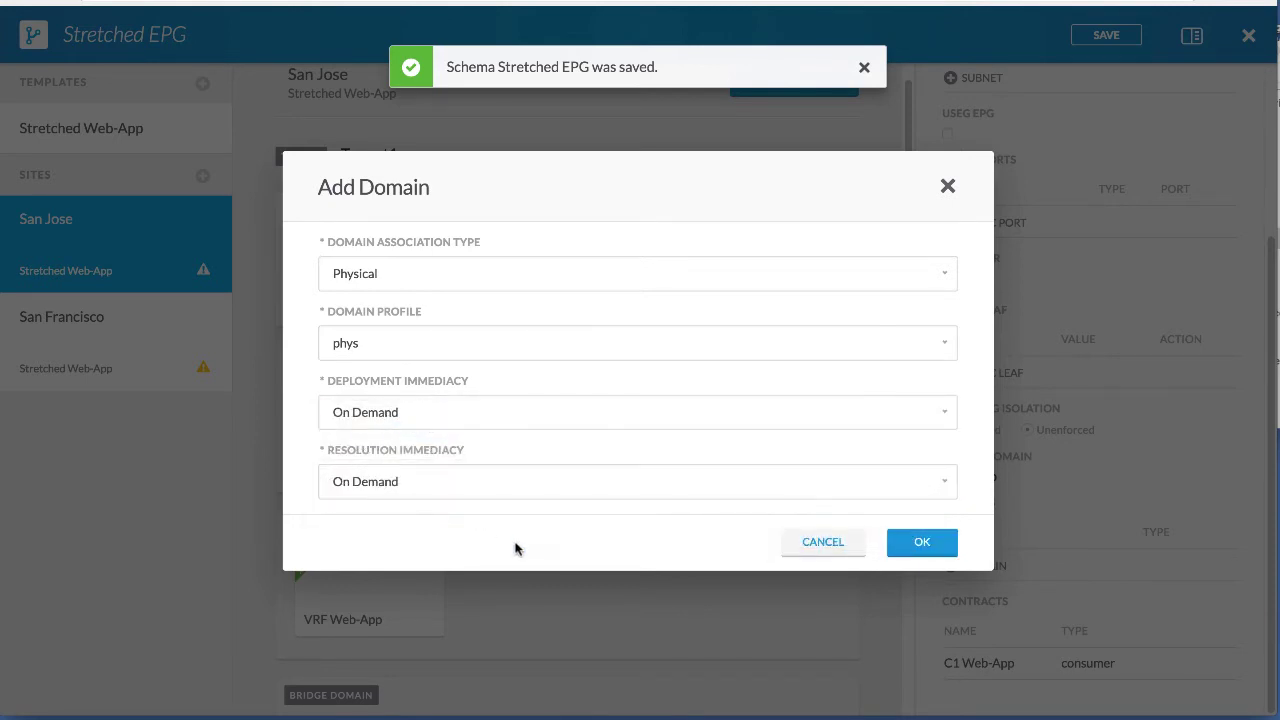
{"action": "left_click", "coordinate": [886, 544]}
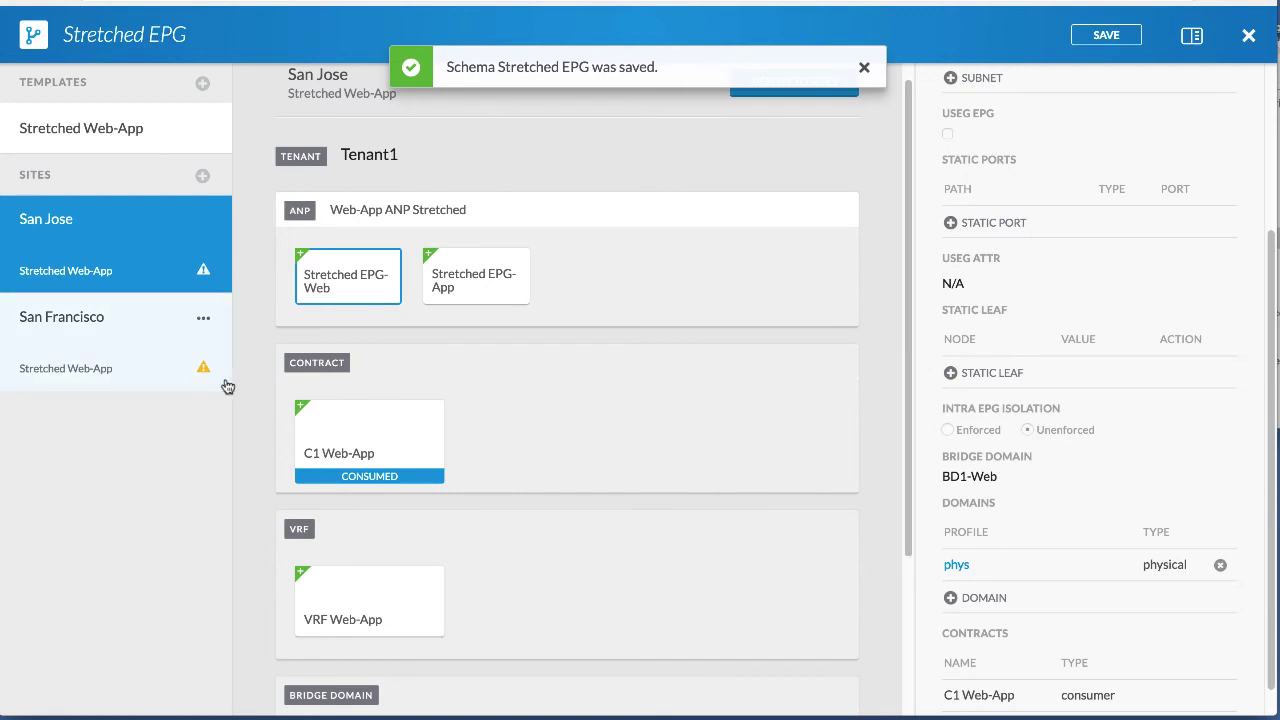
On San Francisco's Stretched EPG-Web, add a Physical domain using vmm-physical-automation-DND.
{"action": "left_click", "coordinate": [134, 366]}
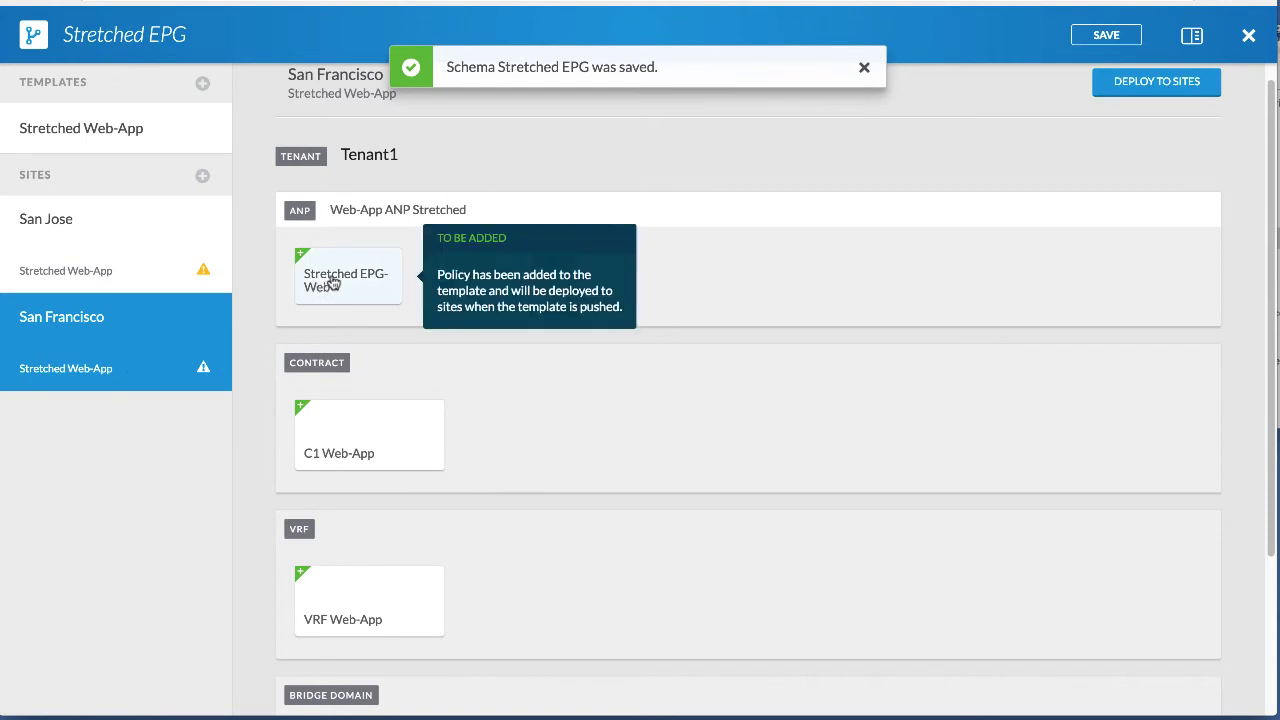
{"action": "left_click", "coordinate": [333, 283]}
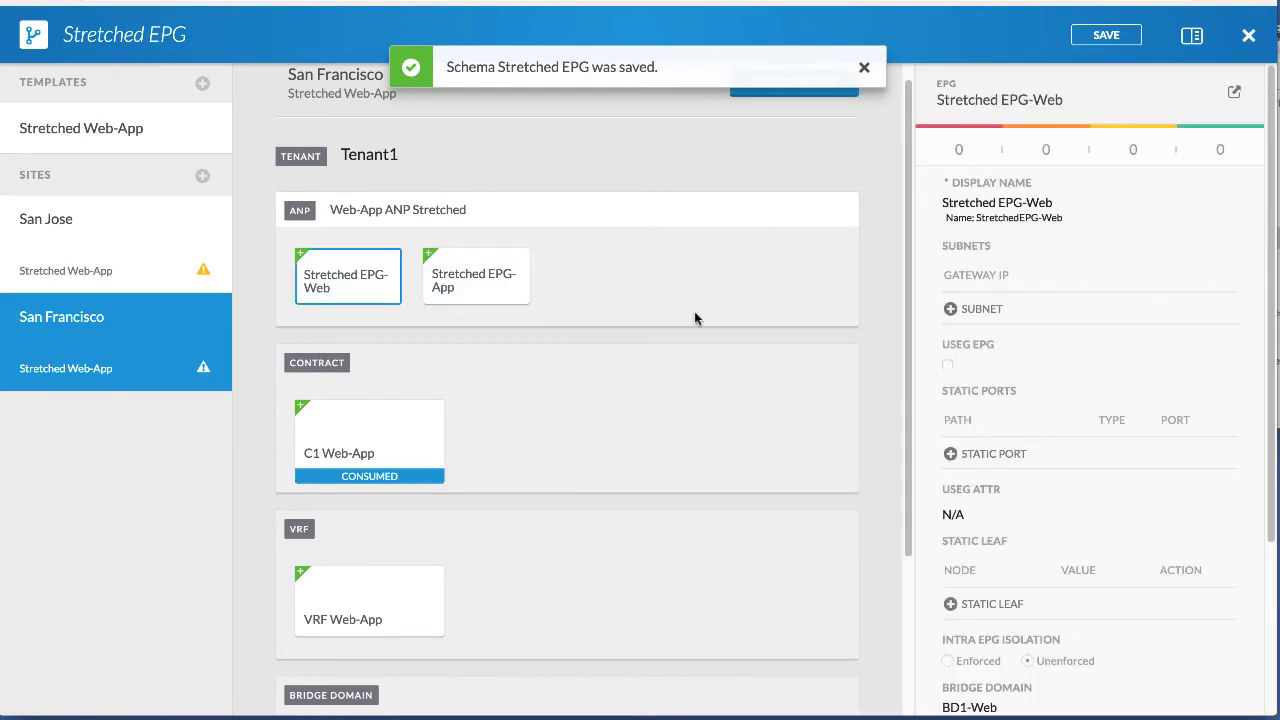
{"action": "scroll", "coordinate": [994, 600], "scroll_direction": "down", "scroll_amount": 3}
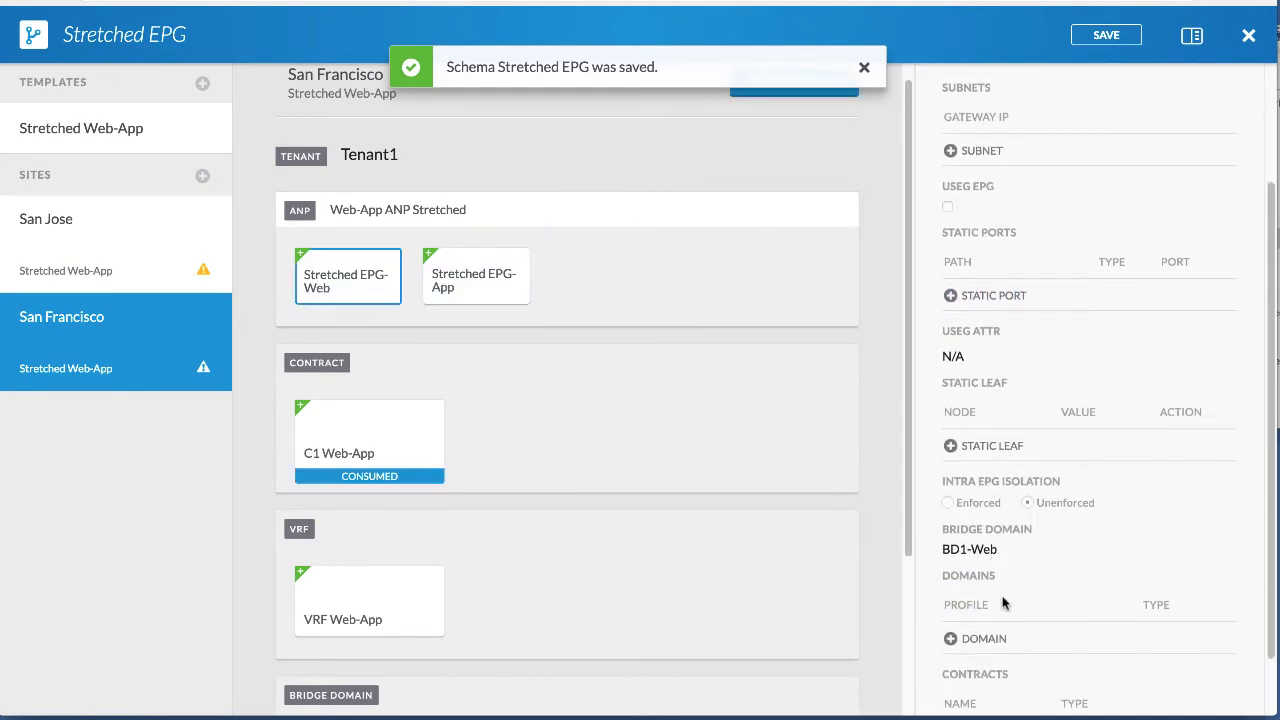
{"action": "left_click", "coordinate": [984, 640]}
{"action": "left_click", "coordinate": [406, 286]}
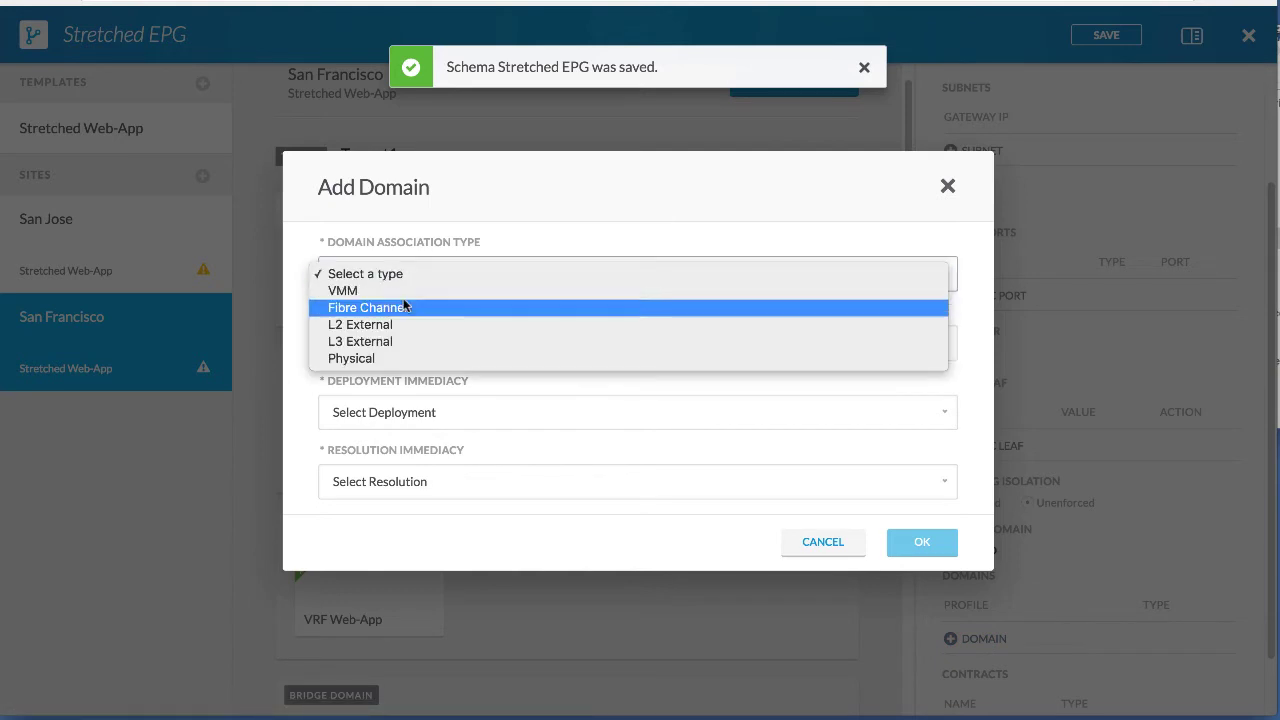
{"action": "left_click", "coordinate": [396, 360]}
{"action": "left_click", "coordinate": [431, 342]}
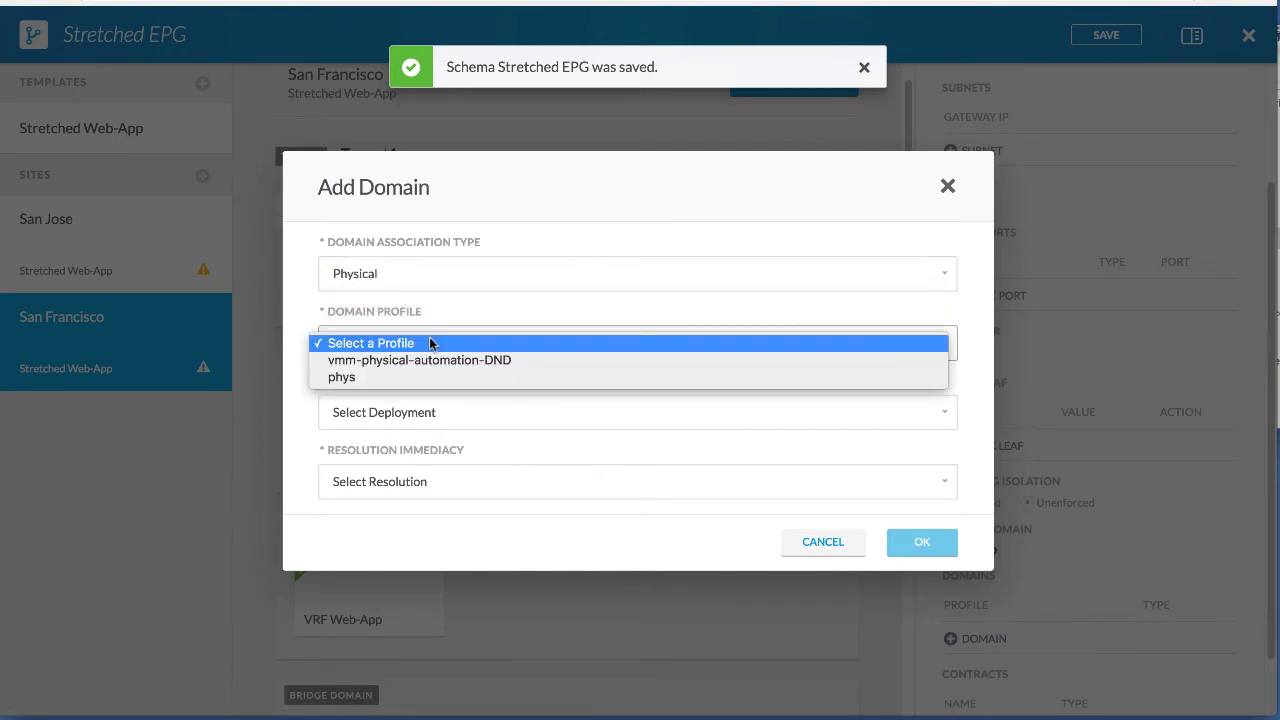
{"action": "left_click", "coordinate": [482, 362]}
Set deployment and resolution immediacy to On Demand and confirm the physical domain.
{"action": "left_click", "coordinate": [423, 412]}
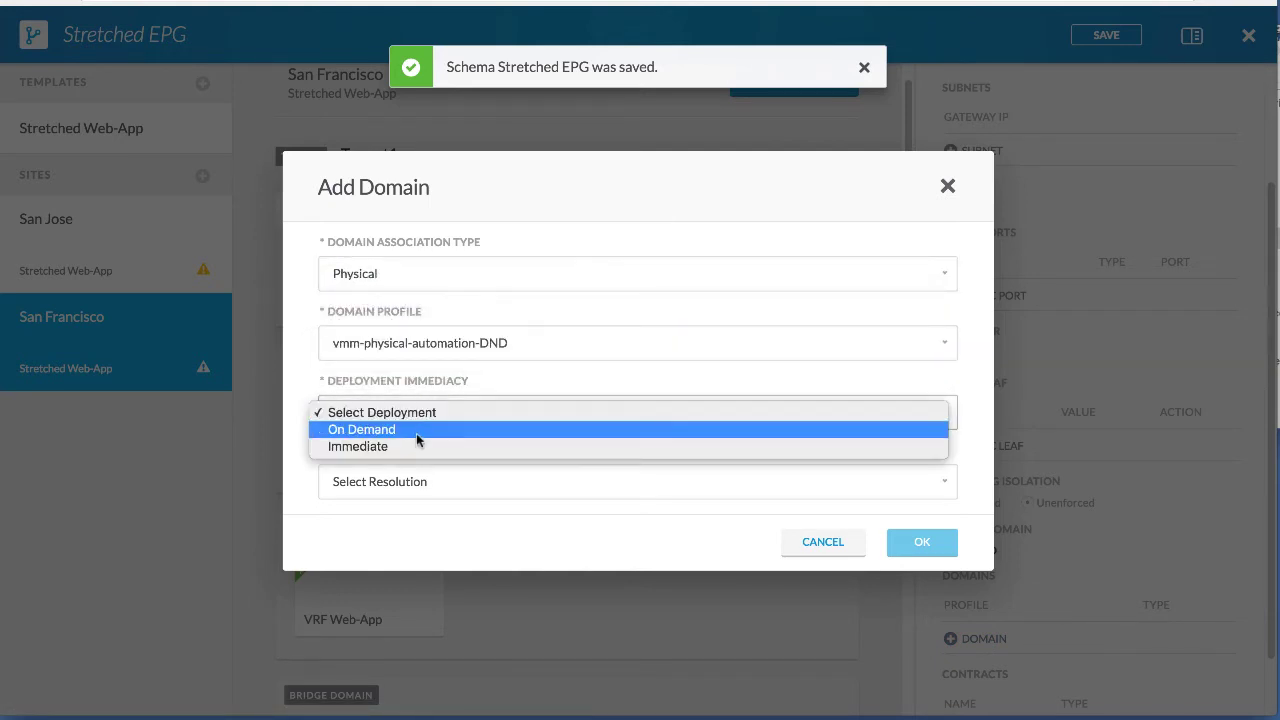
{"action": "left_click", "coordinate": [416, 430]}
{"action": "left_click", "coordinate": [416, 482]}
{"action": "left_click", "coordinate": [428, 486]}
{"action": "left_click", "coordinate": [912, 540]}
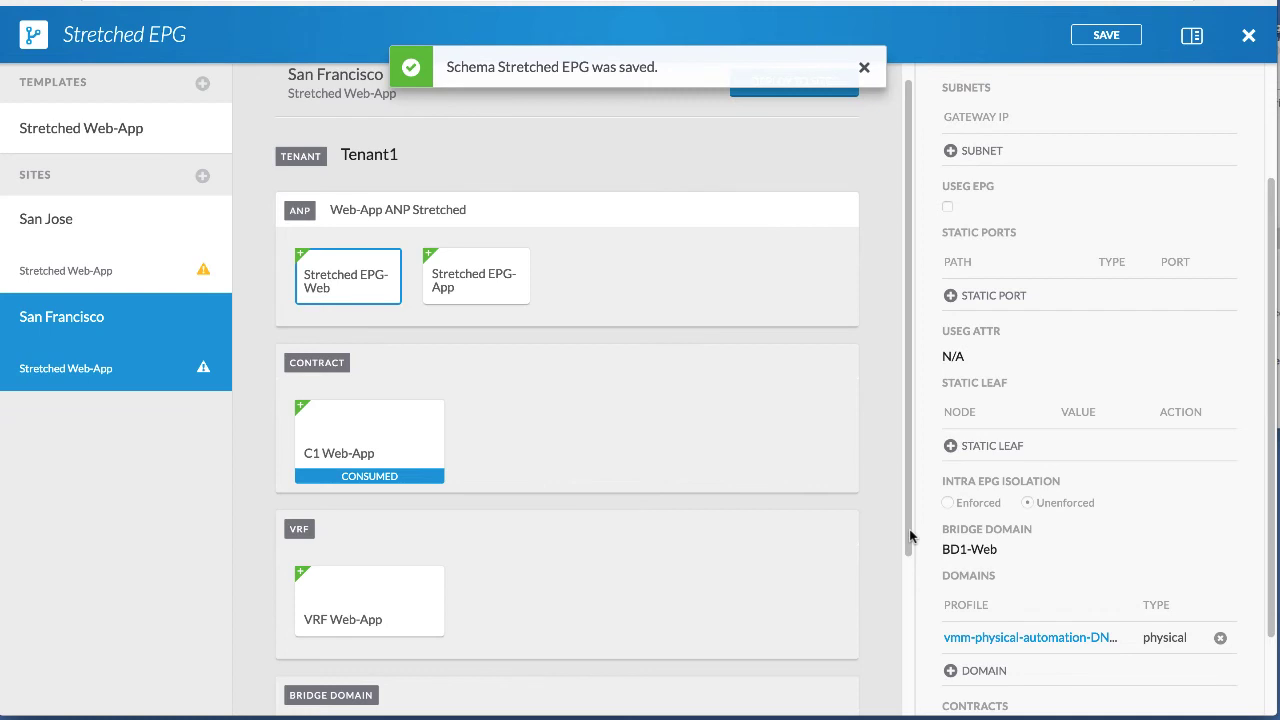
Review San Jose's template and save the Stretched EPG schema.
{"action": "left_click", "coordinate": [168, 278]}
{"action": "scroll", "coordinate": [491, 323], "scroll_direction": "down", "scroll_amount": 1}
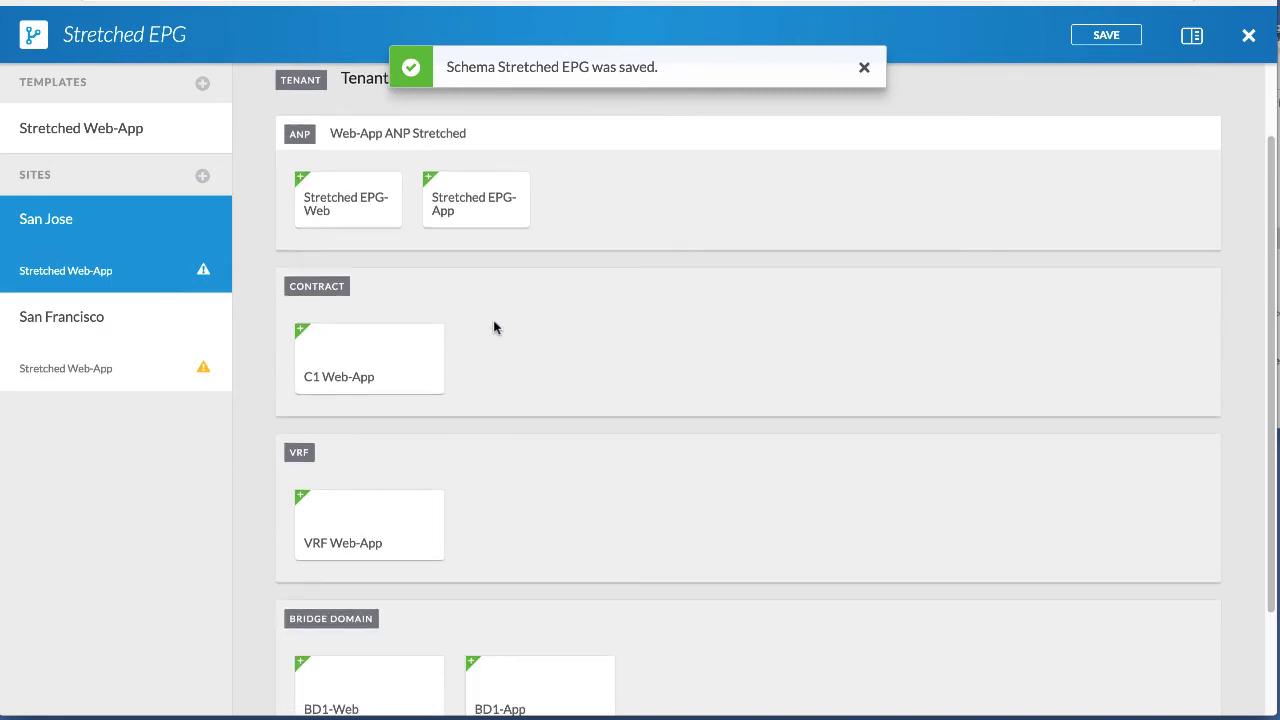
{"action": "scroll", "coordinate": [558, 270], "scroll_direction": "up", "scroll_amount": 2}
{"action": "left_click", "coordinate": [863, 70]}
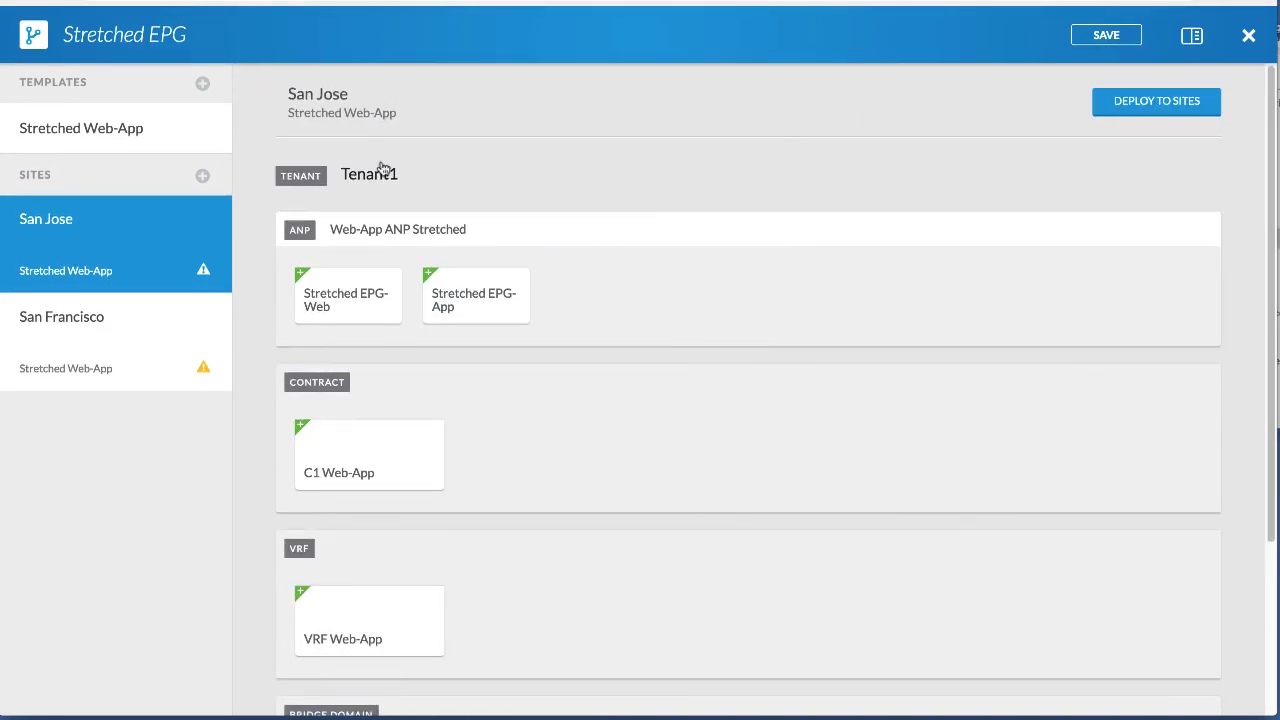
{"action": "mouse_move", "coordinate": [459, 307]}
{"action": "scroll", "coordinate": [457, 400], "scroll_direction": "down", "scroll_amount": 2}
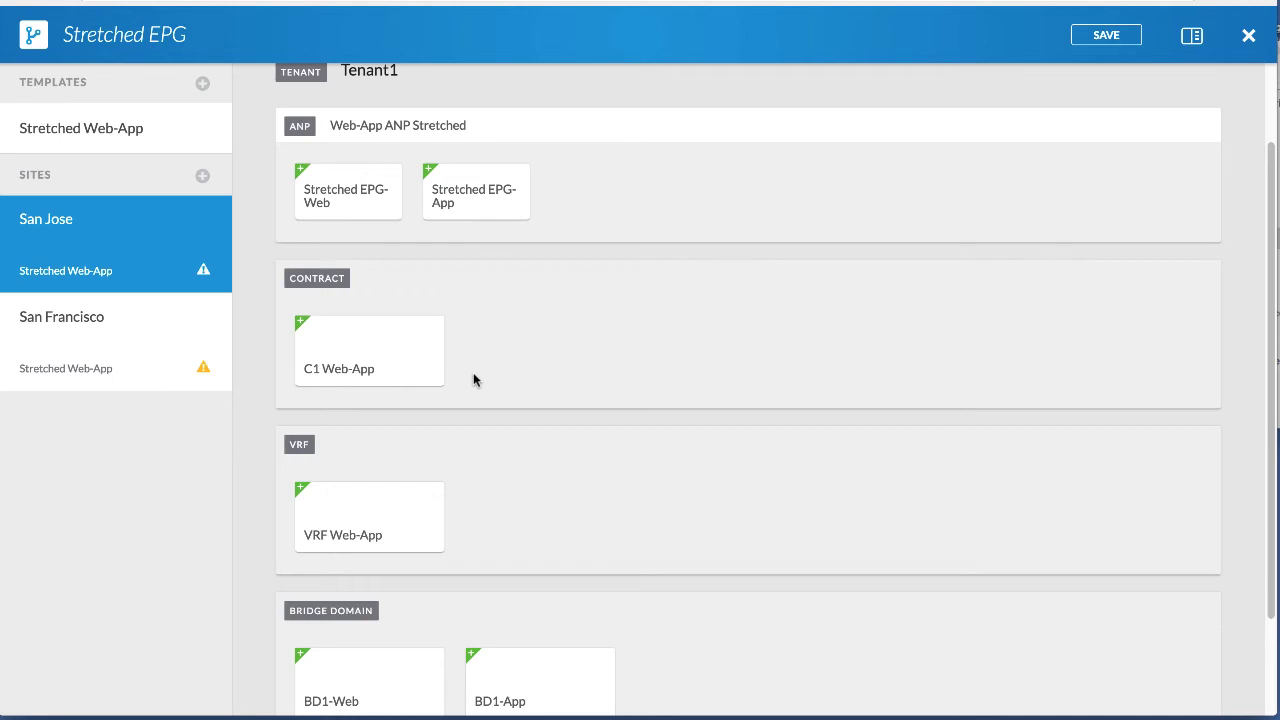
{"action": "scroll", "coordinate": [473, 379], "scroll_direction": "down", "scroll_amount": 1}
{"action": "scroll", "coordinate": [994, 163], "scroll_direction": "up", "scroll_amount": 3}
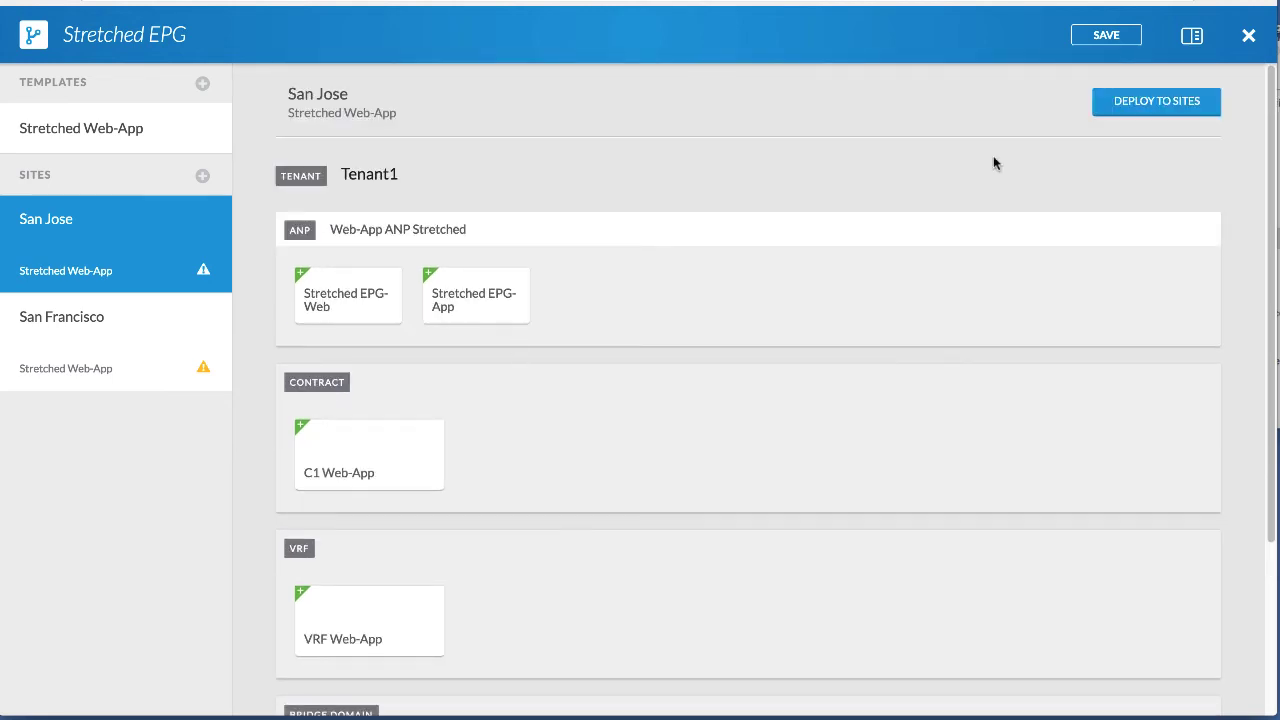
{"action": "left_click", "coordinate": [1082, 40]}
{"action": "left_click", "coordinate": [864, 67]}
Deploy the Stretched Web-App template to San Jose and San Francisco.
{"action": "left_click", "coordinate": [86, 124]}
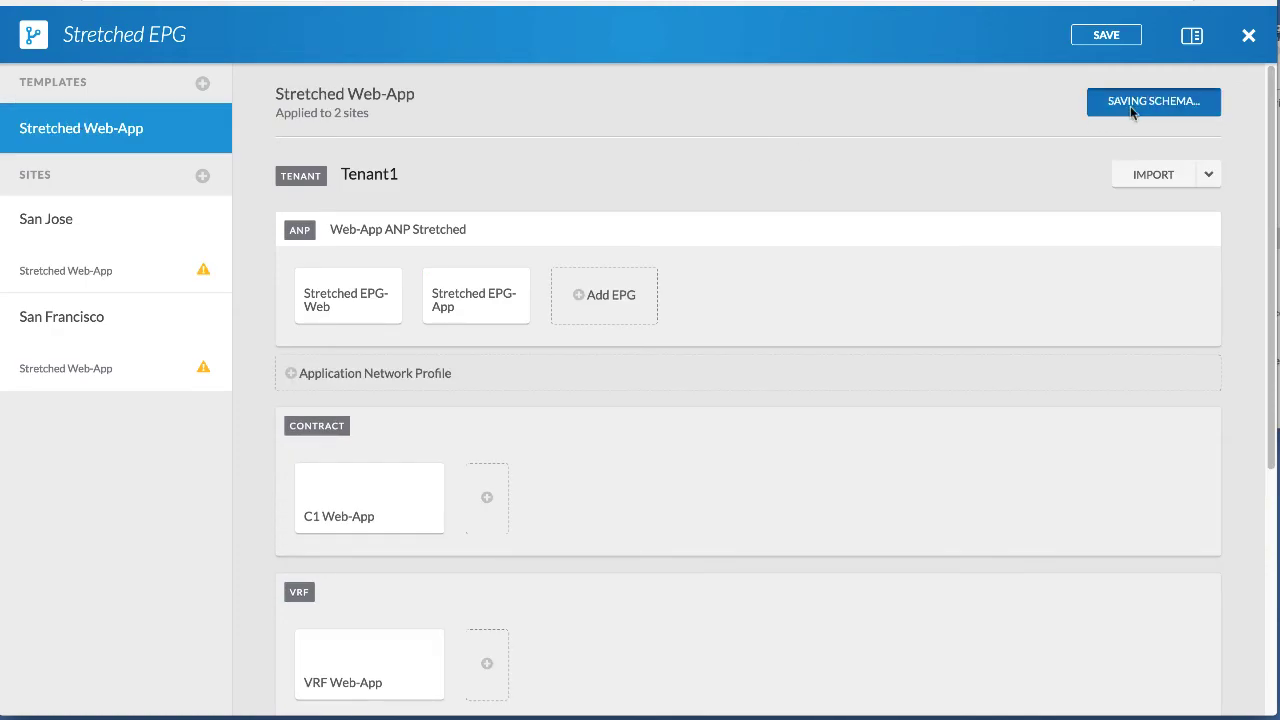
{"action": "left_click", "coordinate": [1133, 104]}
{"action": "left_click", "coordinate": [882, 578]}
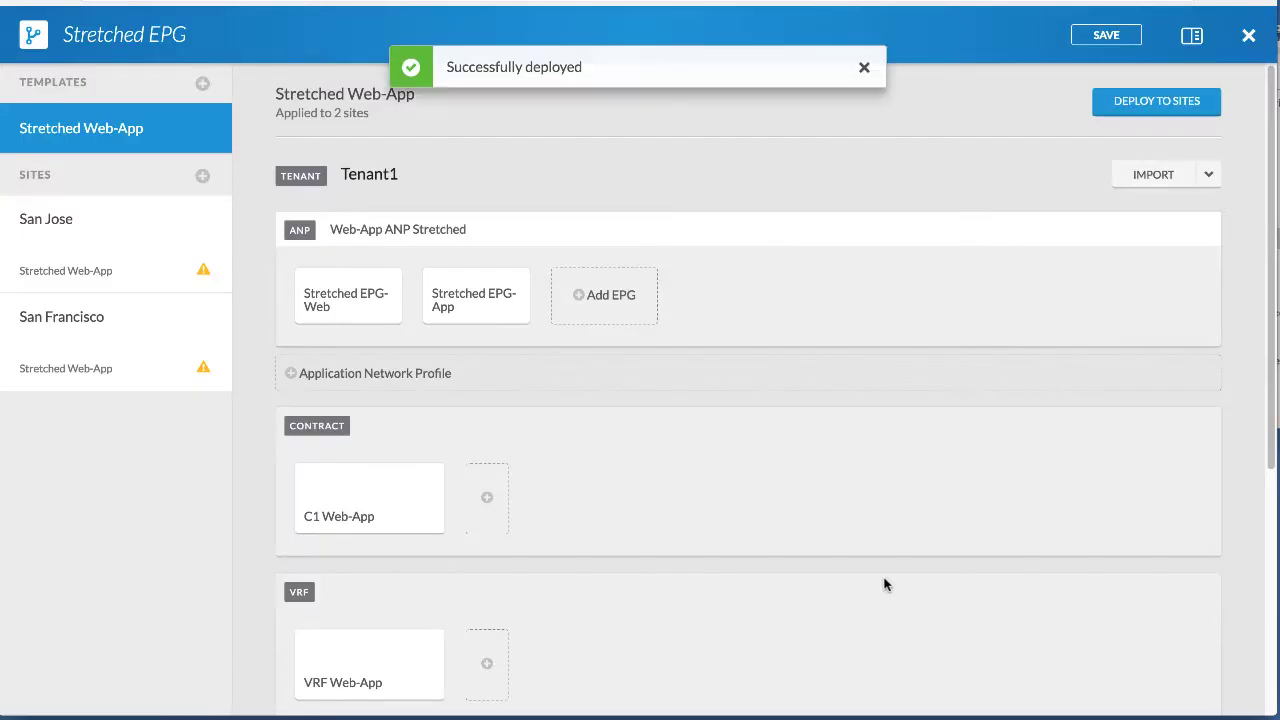
{"action": "left_click", "coordinate": [863, 79]}
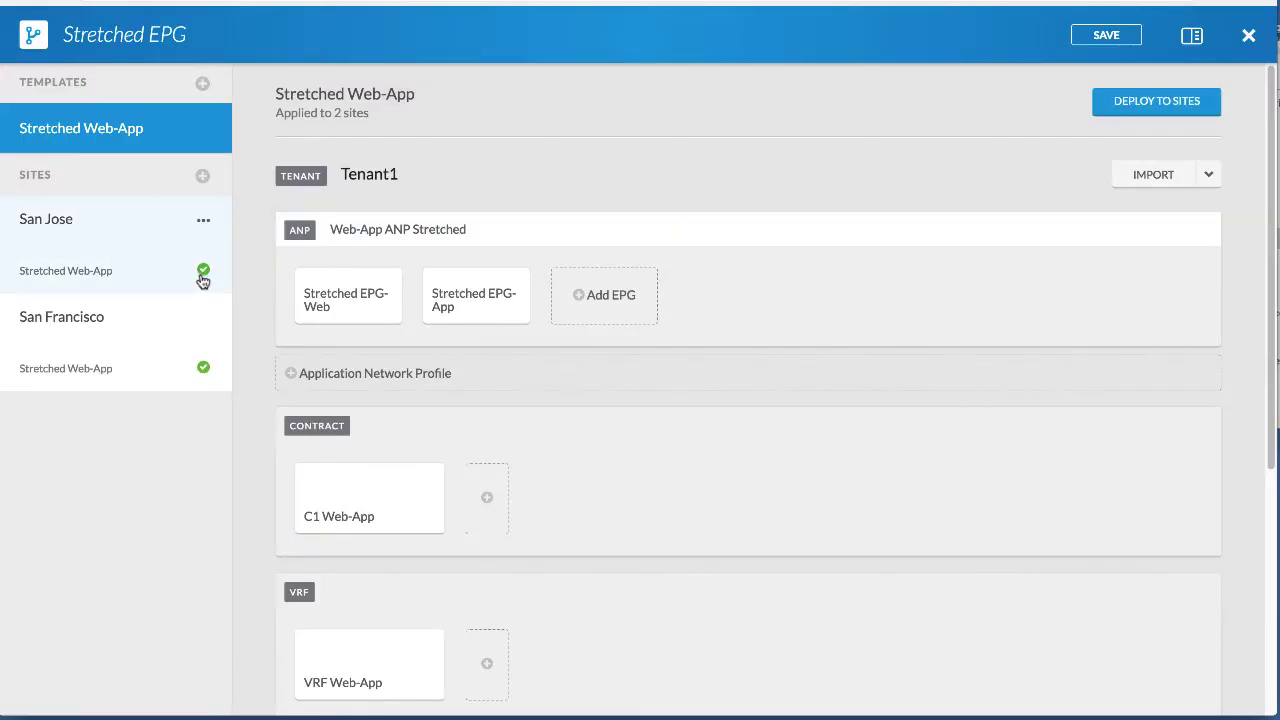
{"action": "left_click", "coordinate": [166, 274]}
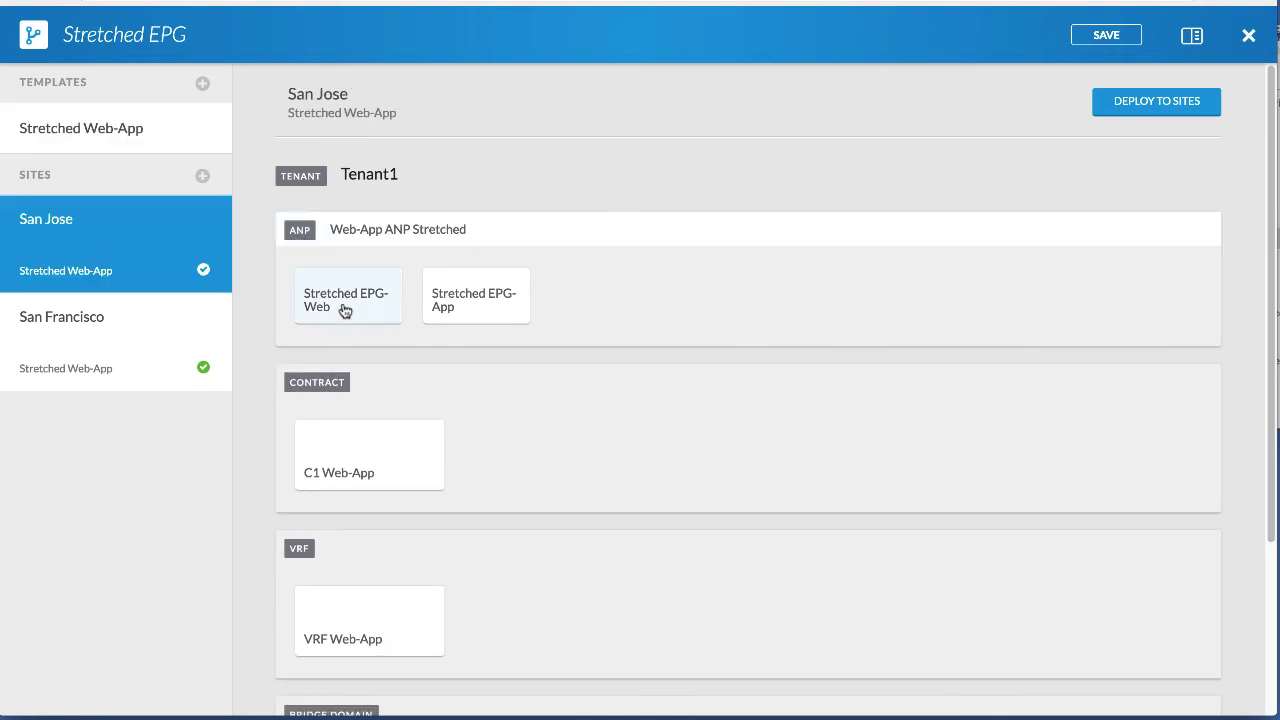
Open San Jose's Stretched EPG-Web in its APIC and fill in the user ID.
{"action": "left_click", "coordinate": [345, 310]}
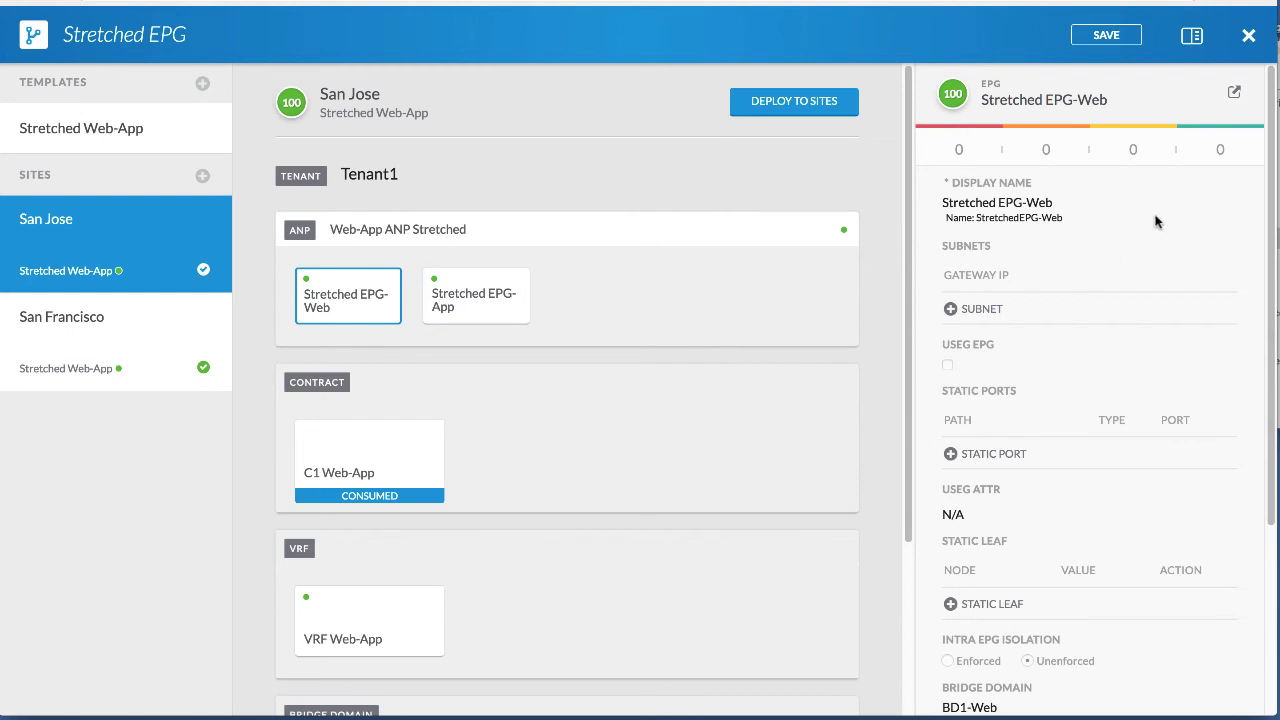
{"action": "left_click", "coordinate": [1233, 96]}
{"action": "type", "text": "admin"}
{"action": "key", "text": "Tab"}
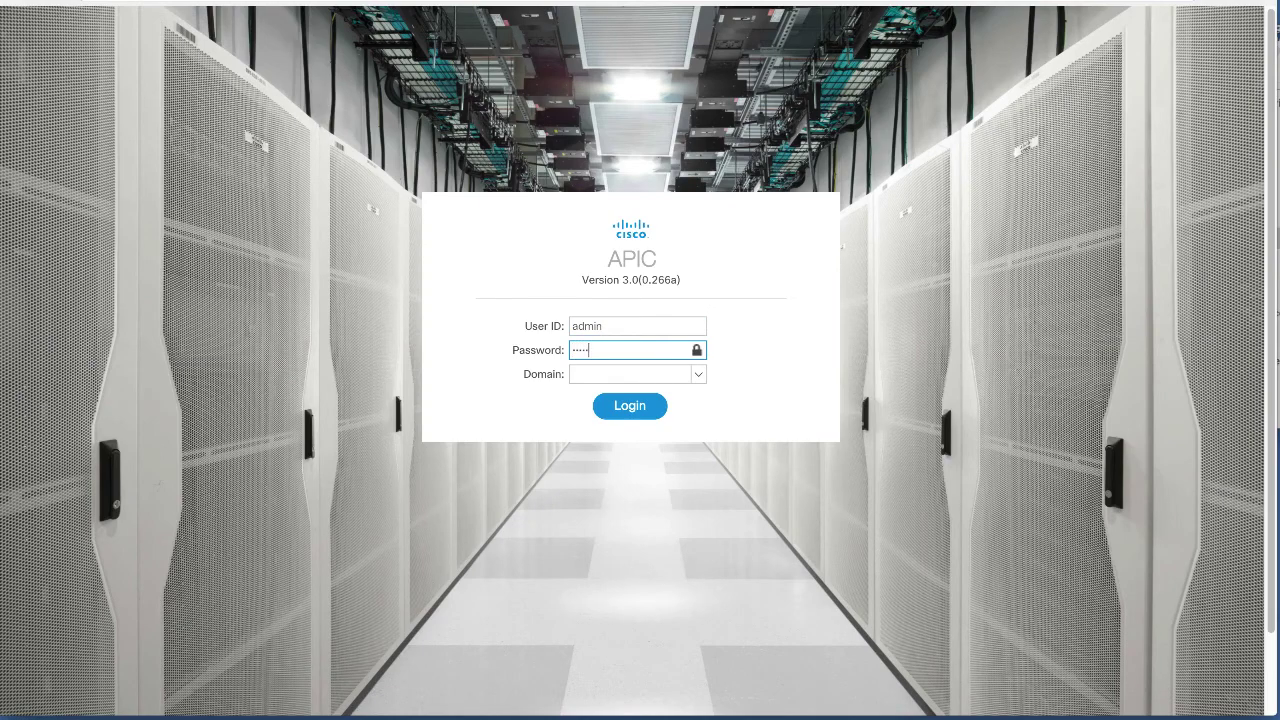
Log in and open Tenant1's StretchedEPG-App general properties under Web-AppANPStretched.
{"action": "key", "text": "Return"}
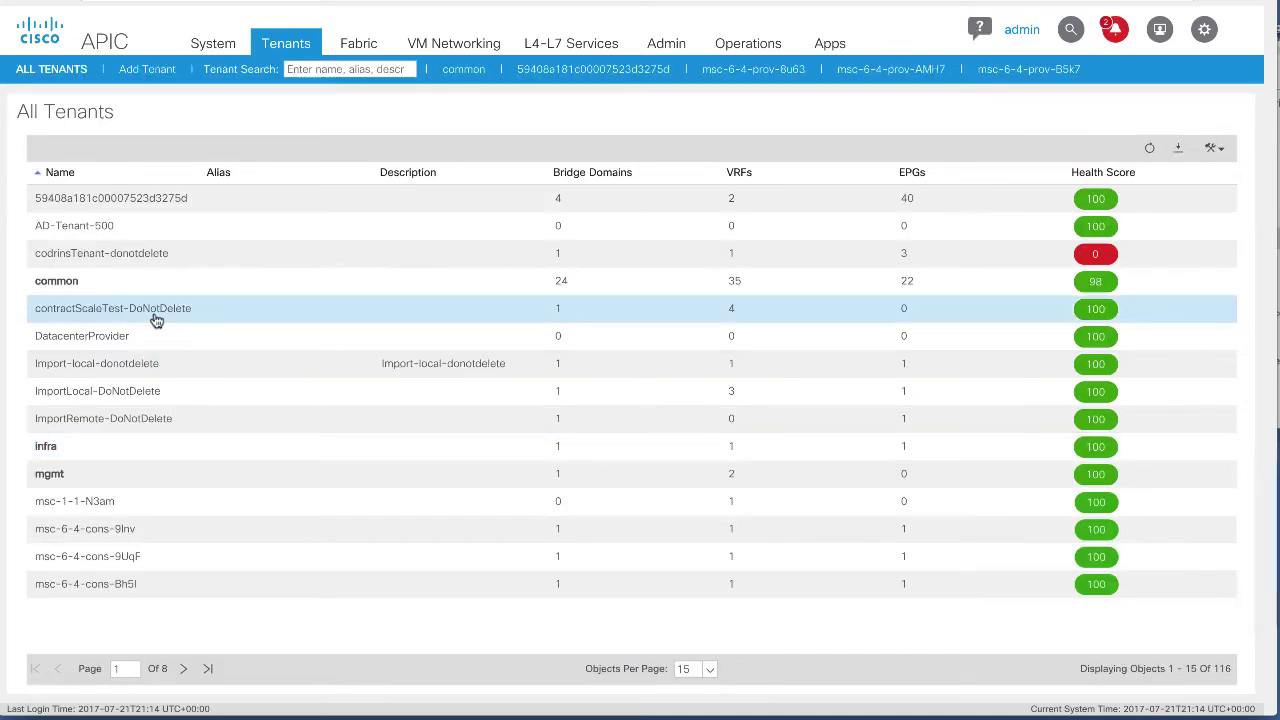
{"action": "left_click", "coordinate": [307, 70]}
{"action": "type", "text": "To"}
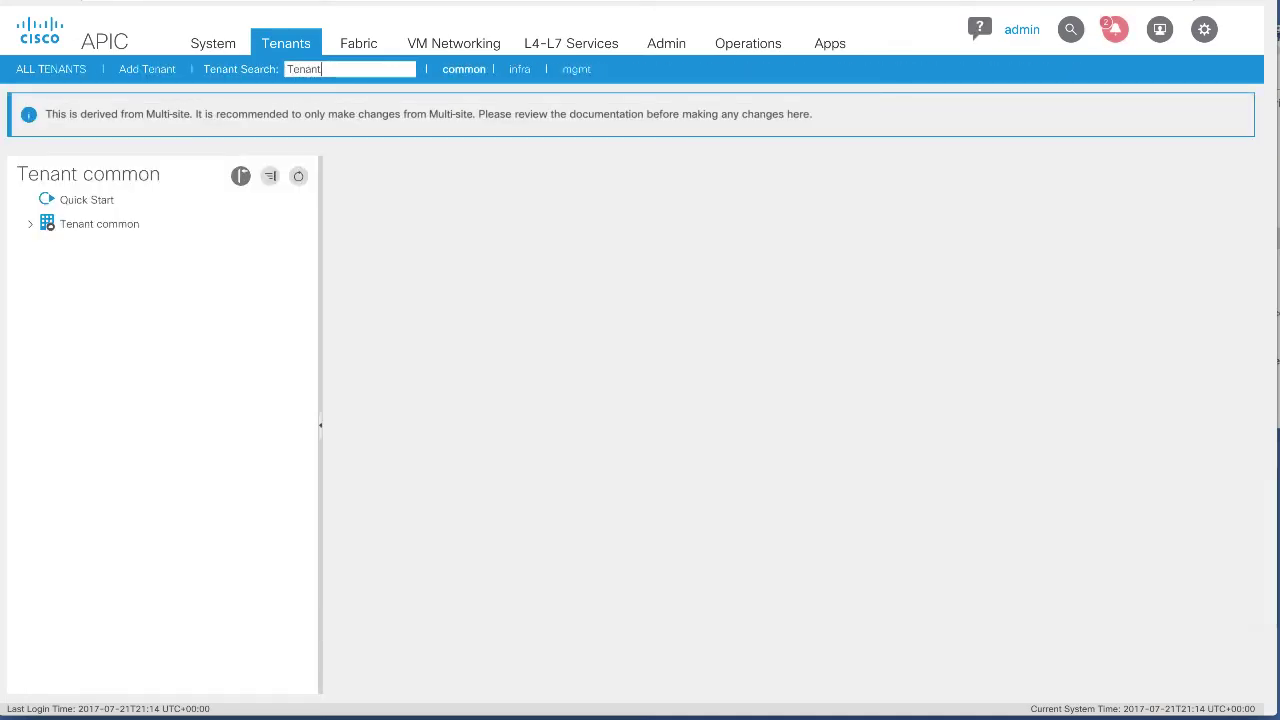
{"action": "type", "text": "nant1"}
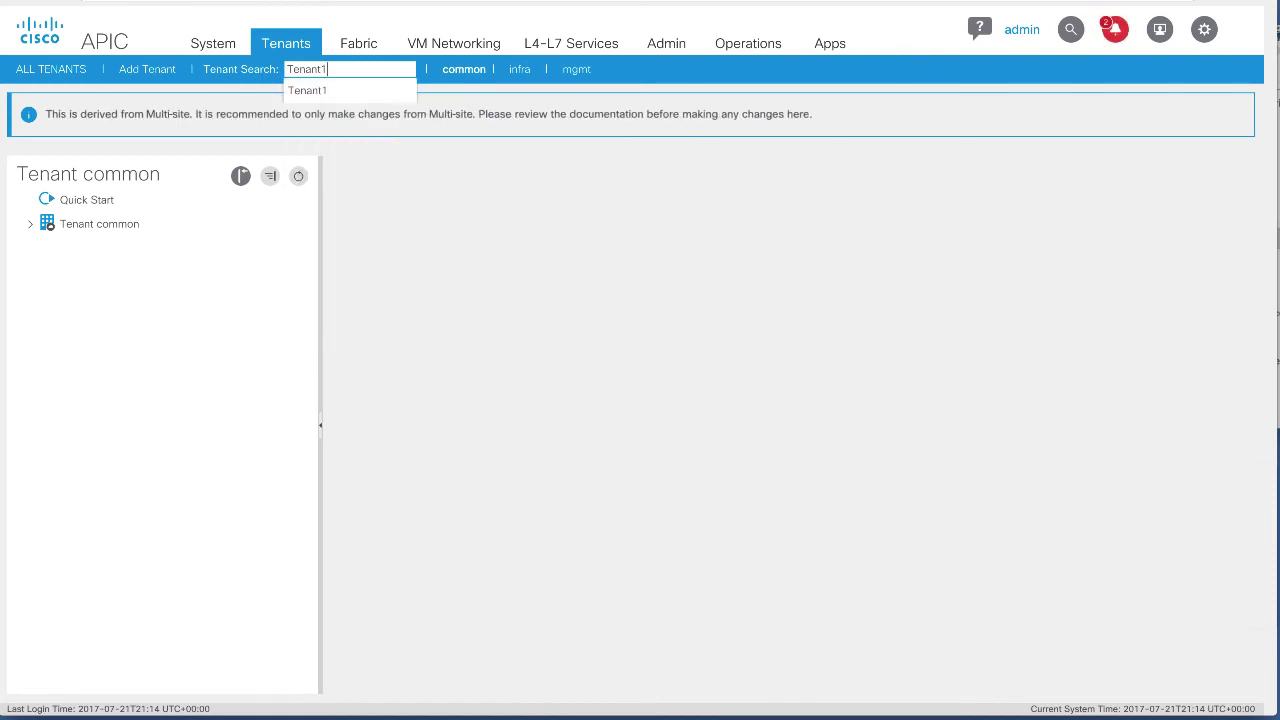
{"action": "left_click", "coordinate": [357, 88]}
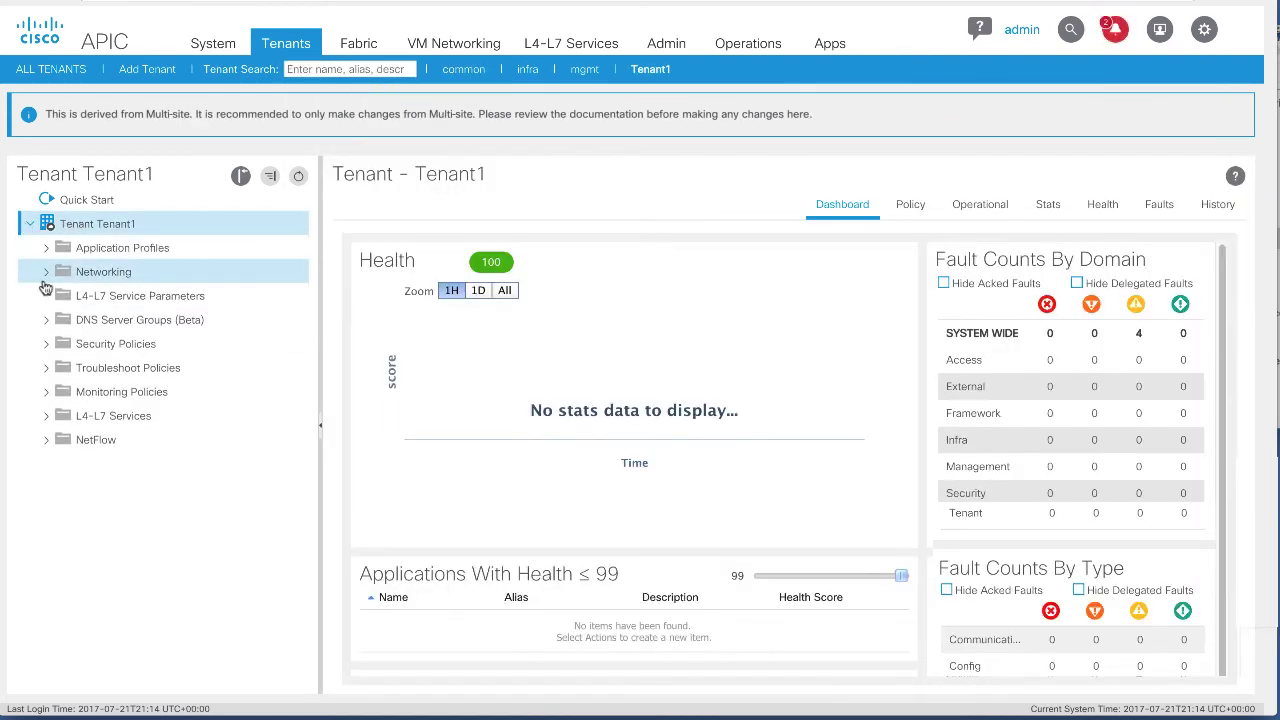
{"action": "left_click", "coordinate": [45, 247]}
{"action": "left_click", "coordinate": [62, 295]}
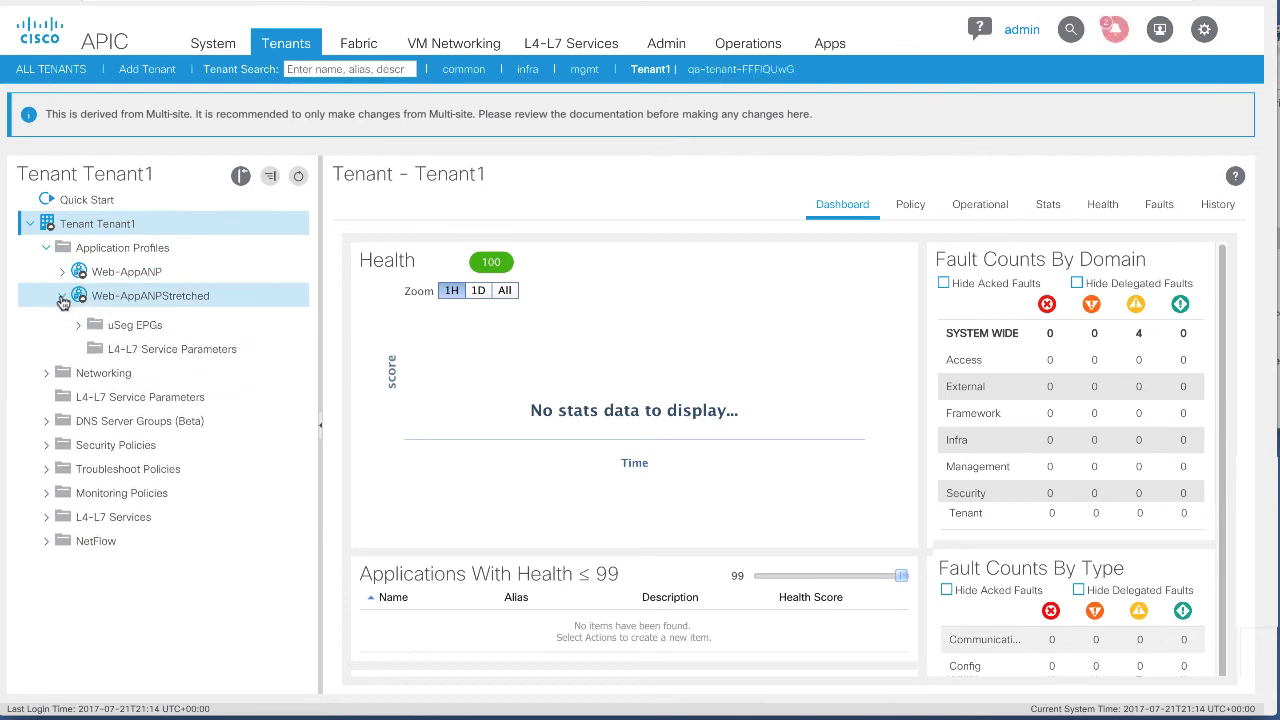
{"action": "left_click", "coordinate": [78, 319]}
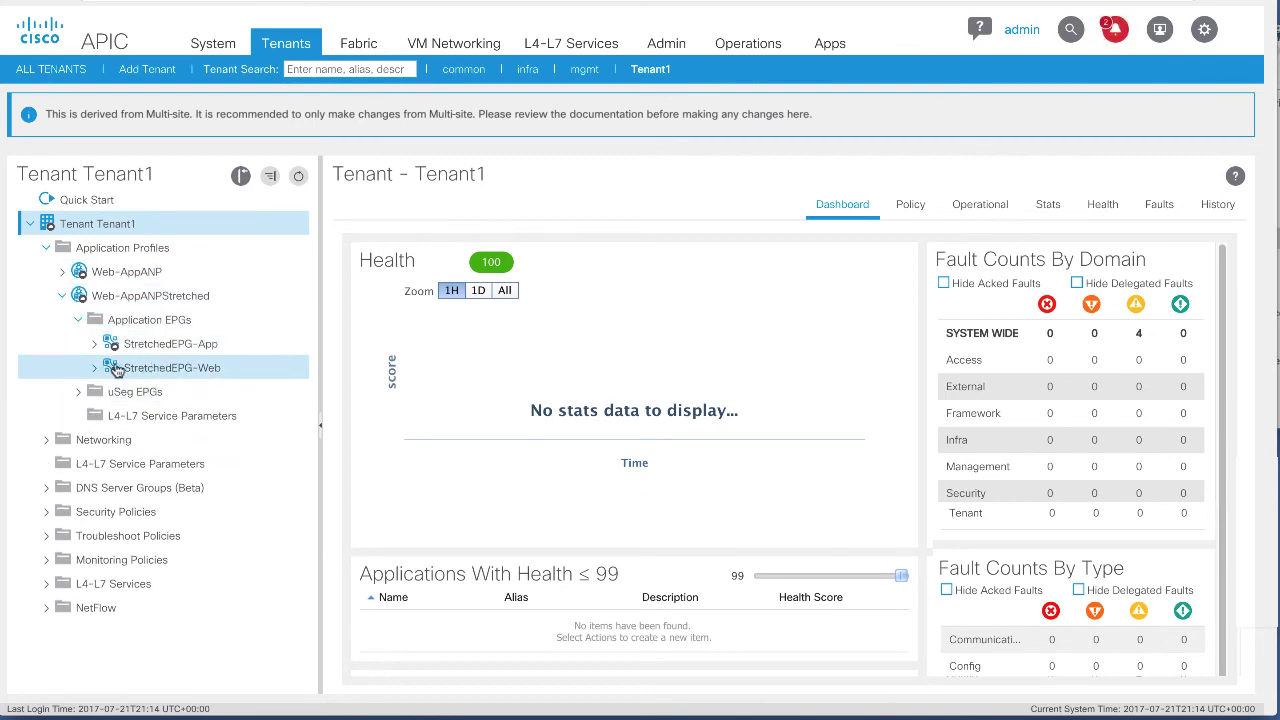
{"action": "left_click", "coordinate": [94, 346]}
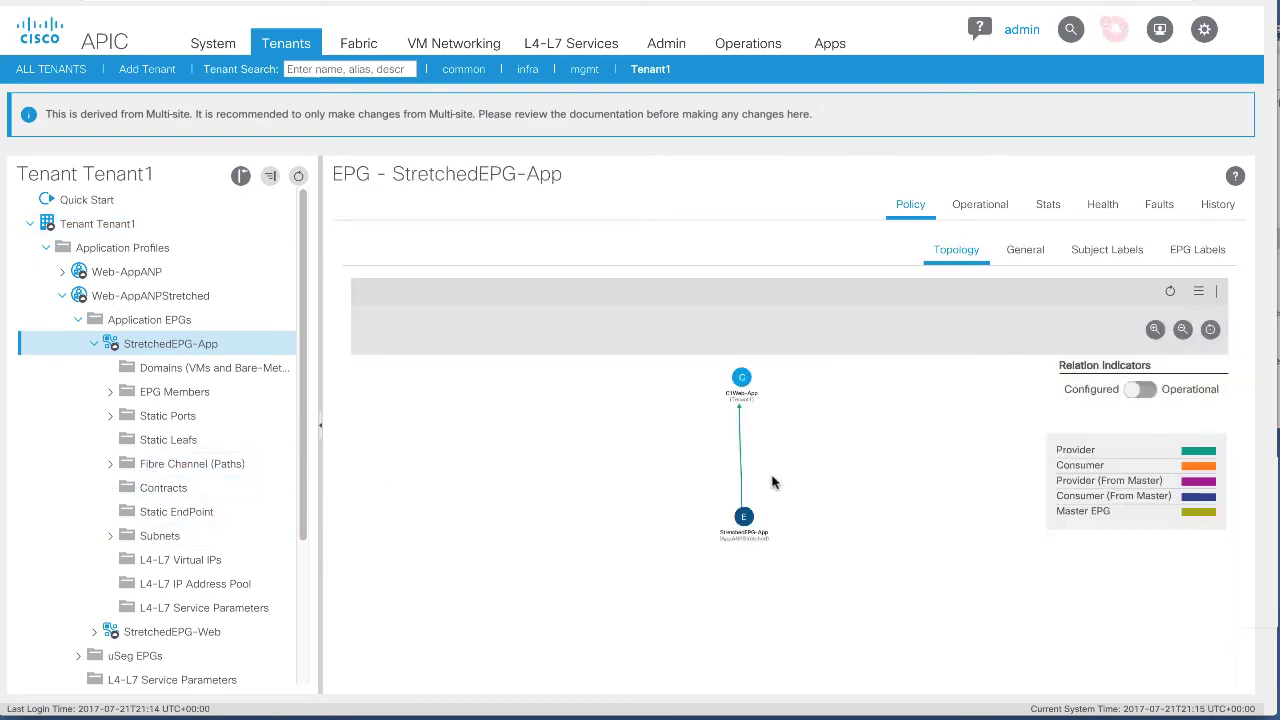
{"action": "left_click", "coordinate": [1033, 258]}
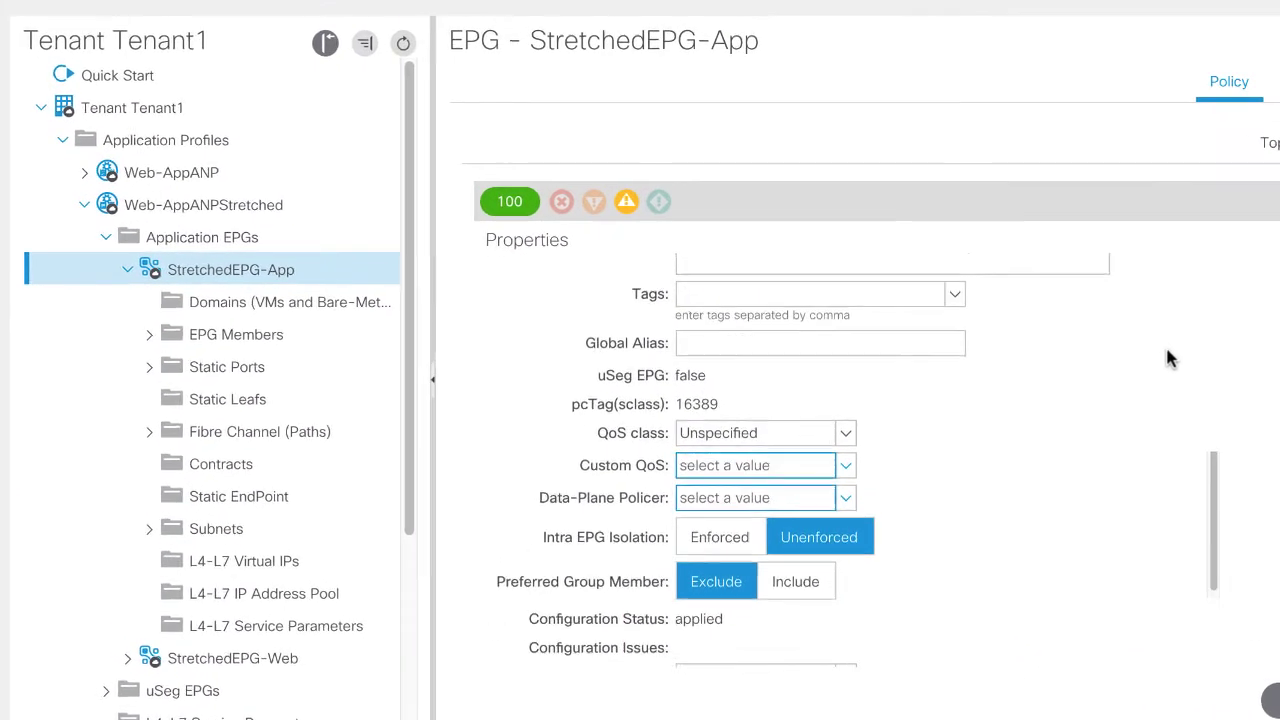
Check StretchedEPG-App's bridge domain BD1-App and its subnets.
{"action": "scroll", "coordinate": [865, 411], "scroll_direction": "down", "scroll_amount": 5}
{"action": "scroll", "coordinate": [1168, 358], "scroll_direction": "down", "scroll_amount": 3}
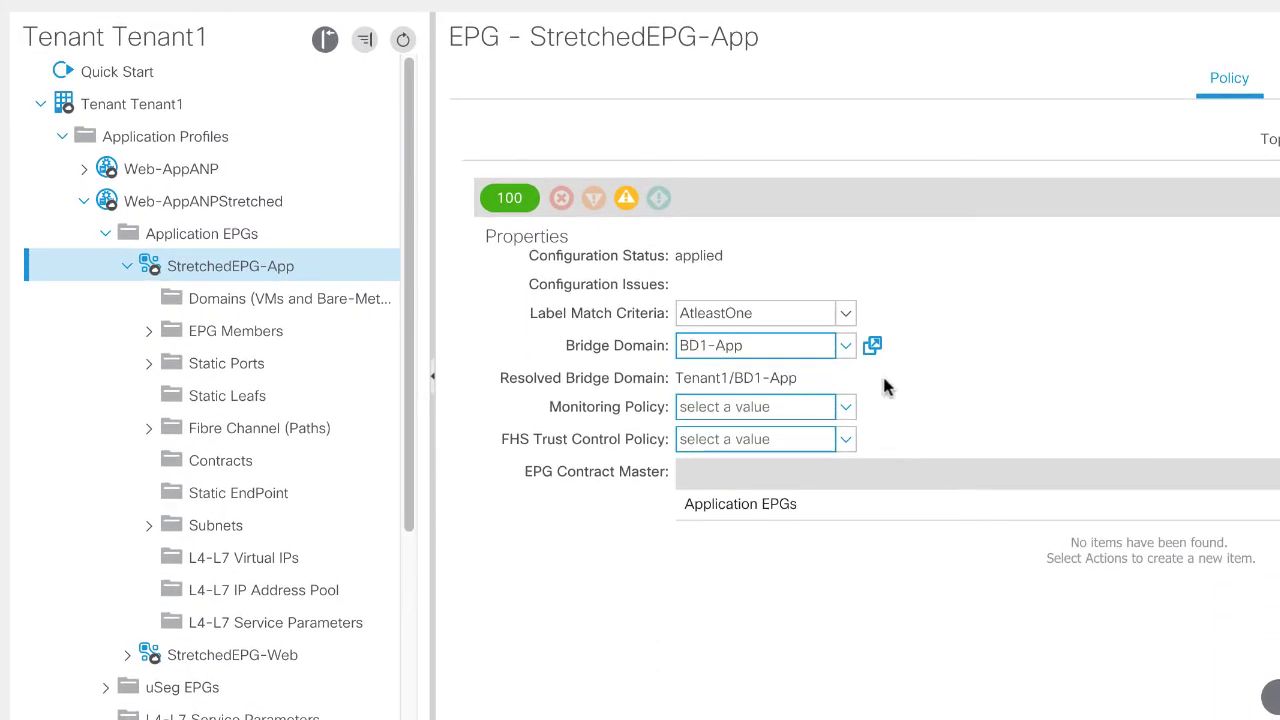
{"action": "double_click", "coordinate": [763, 377]}
{"action": "left_click", "coordinate": [700, 372]}
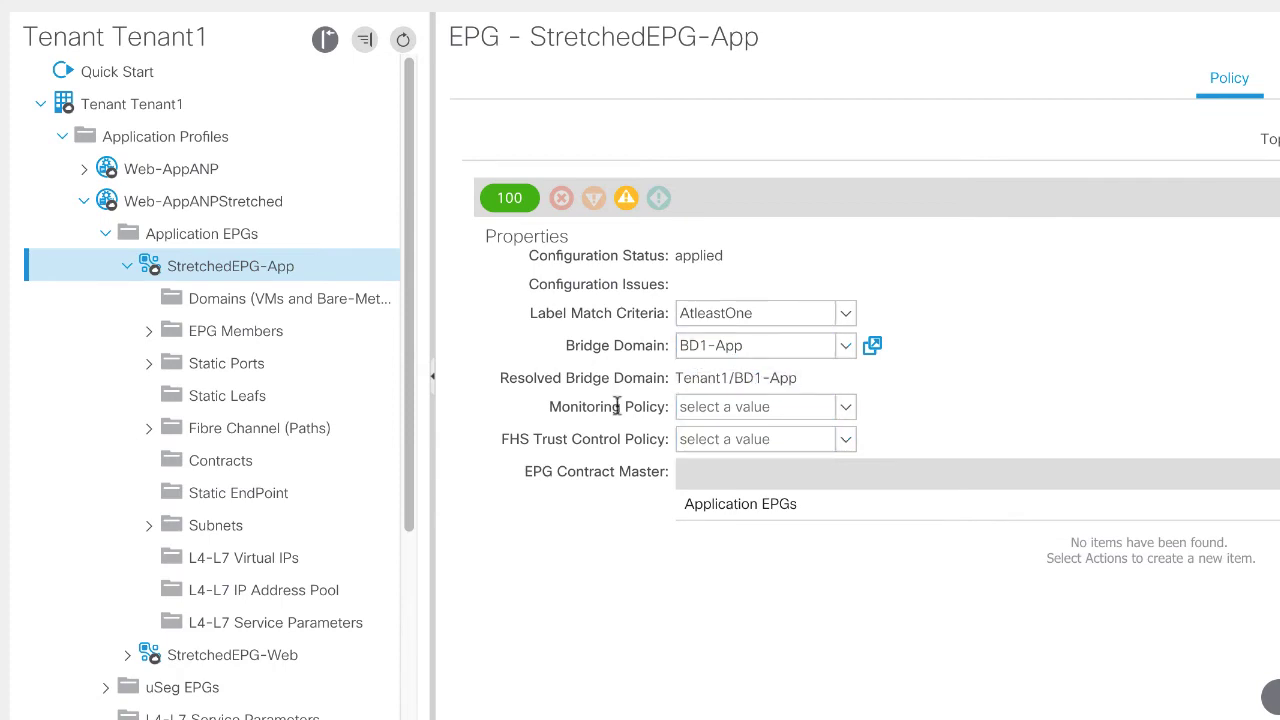
{"action": "scroll", "coordinate": [157, 430], "scroll_direction": "down", "scroll_amount": 1}
{"action": "left_click", "coordinate": [215, 478]}
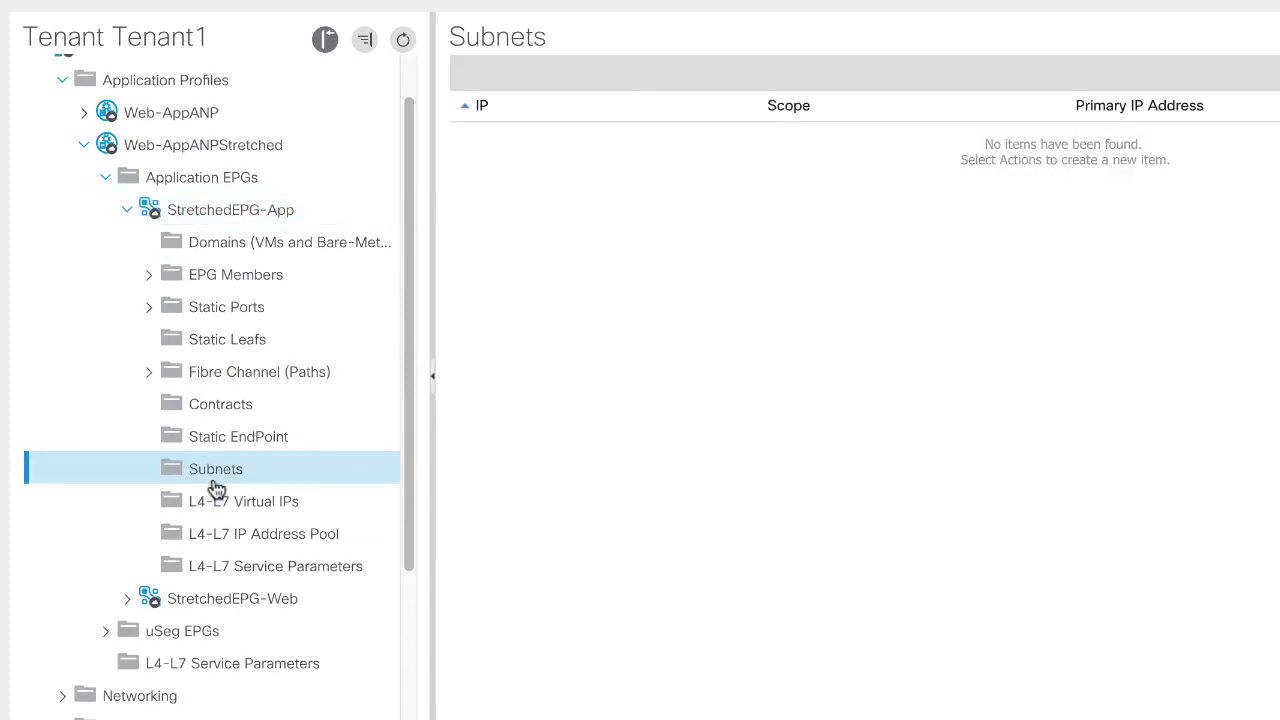
{"action": "scroll", "coordinate": [200, 470], "scroll_direction": "down", "scroll_amount": 3}
{"action": "scroll", "coordinate": [91, 557], "scroll_direction": "down", "scroll_amount": 2}
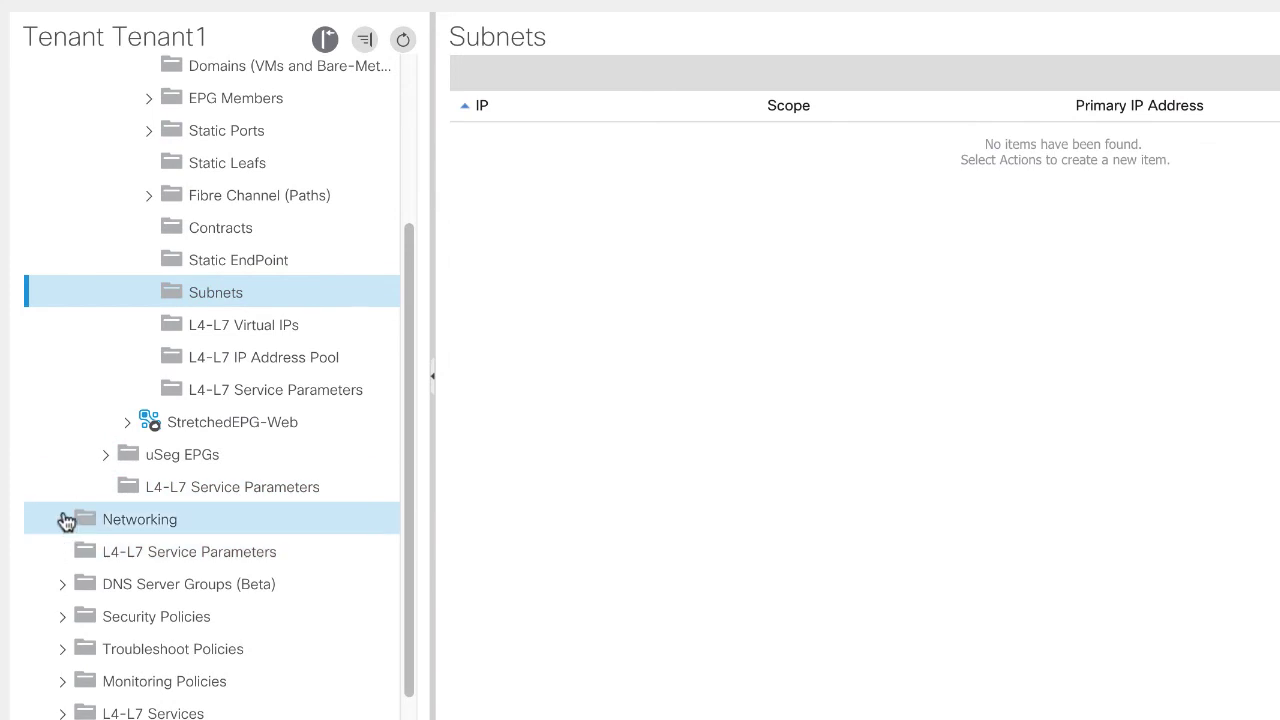
List Tenant1's bridge domains and confirm StretchedEPG-Web has the phys physical domain.
{"action": "left_click", "coordinate": [63, 519]}
{"action": "scroll", "coordinate": [65, 520], "scroll_direction": "down", "scroll_amount": 1}
{"action": "left_click", "coordinate": [88, 499]}
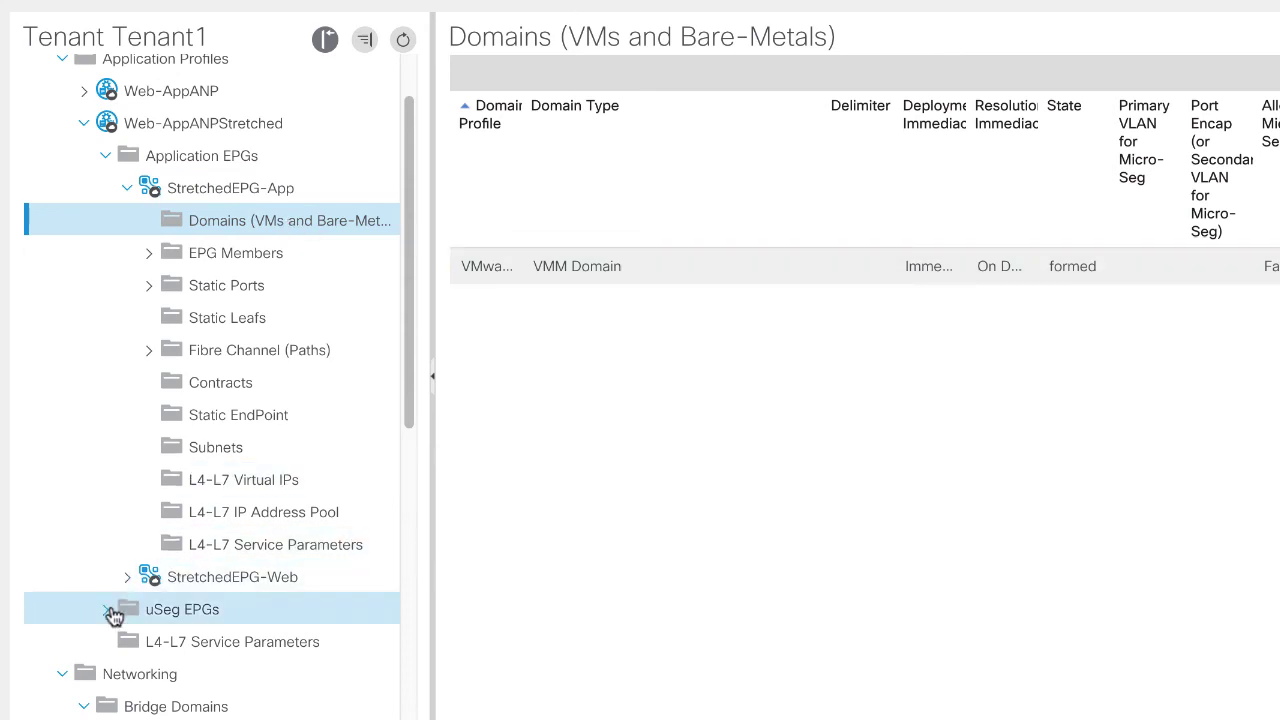
{"action": "left_click", "coordinate": [128, 577]}
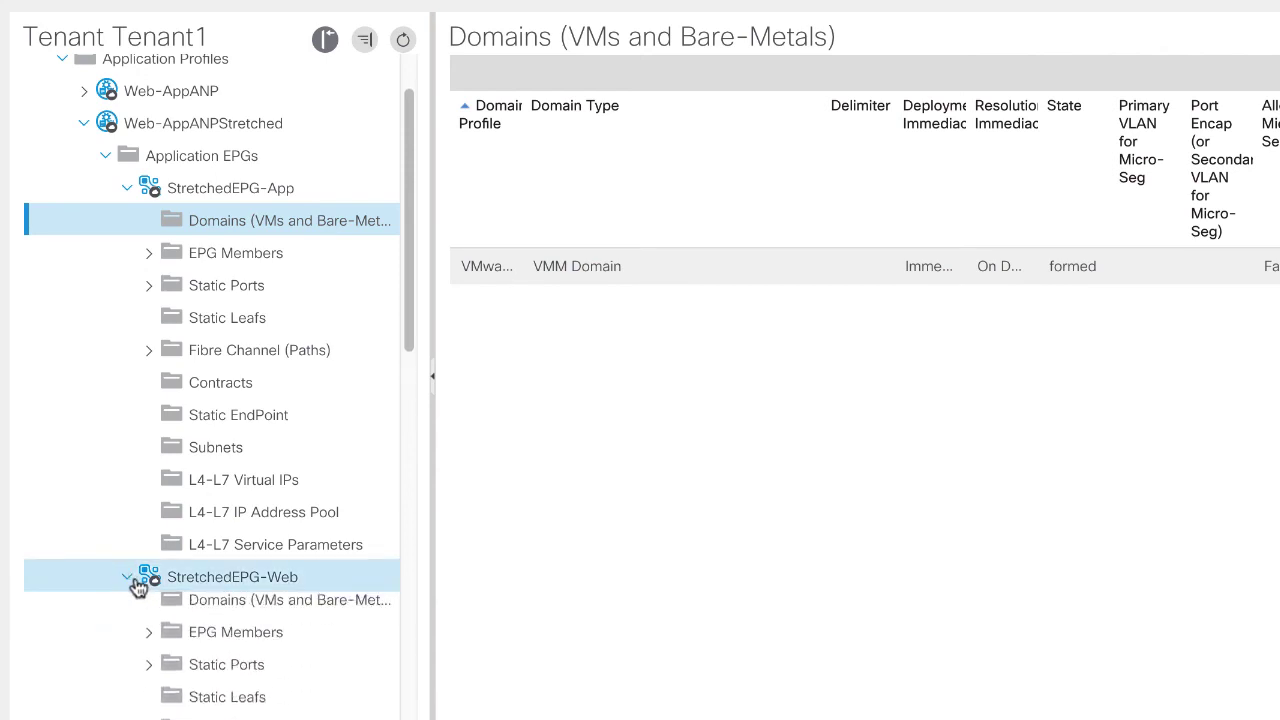
{"action": "scroll", "coordinate": [136, 582], "scroll_direction": "down", "scroll_amount": 1}
{"action": "scroll", "coordinate": [136, 585], "scroll_direction": "down", "scroll_amount": 5}
{"action": "scroll", "coordinate": [243, 366], "scroll_direction": "up", "scroll_amount": 2}
{"action": "left_click", "coordinate": [246, 334]}
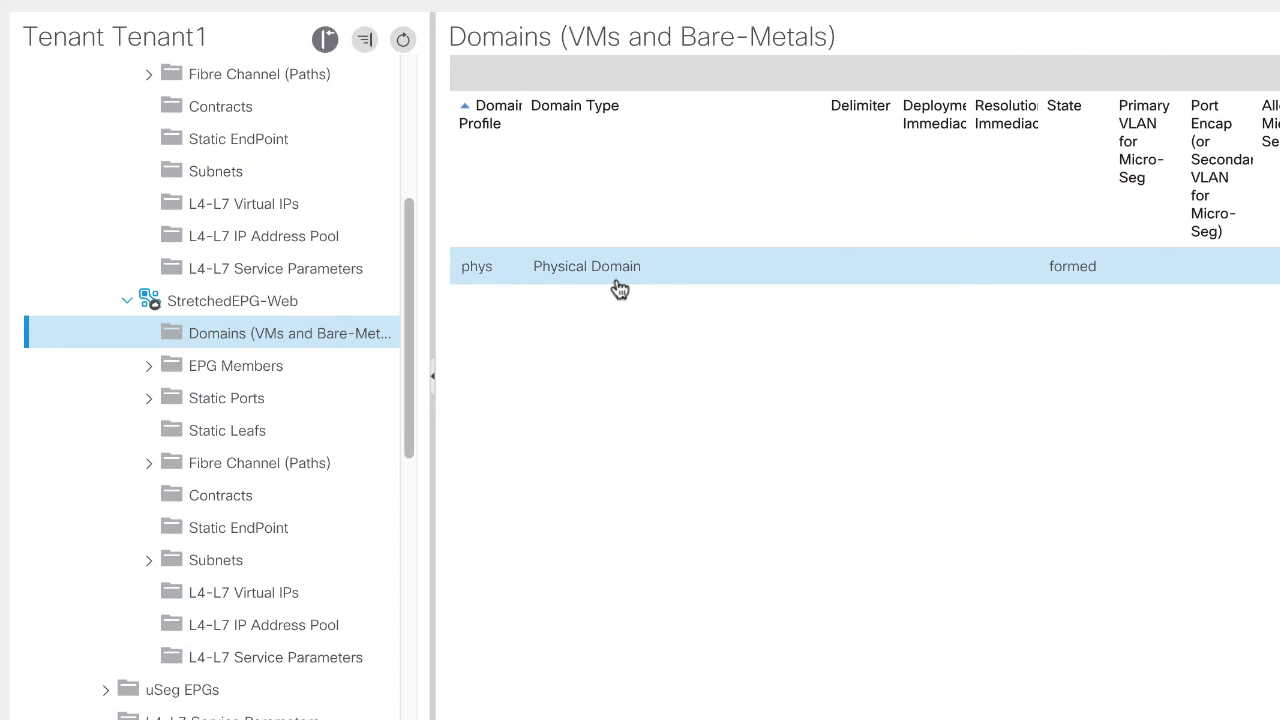
{"action": "scroll", "coordinate": [313, 314], "scroll_direction": "up", "scroll_amount": 5}
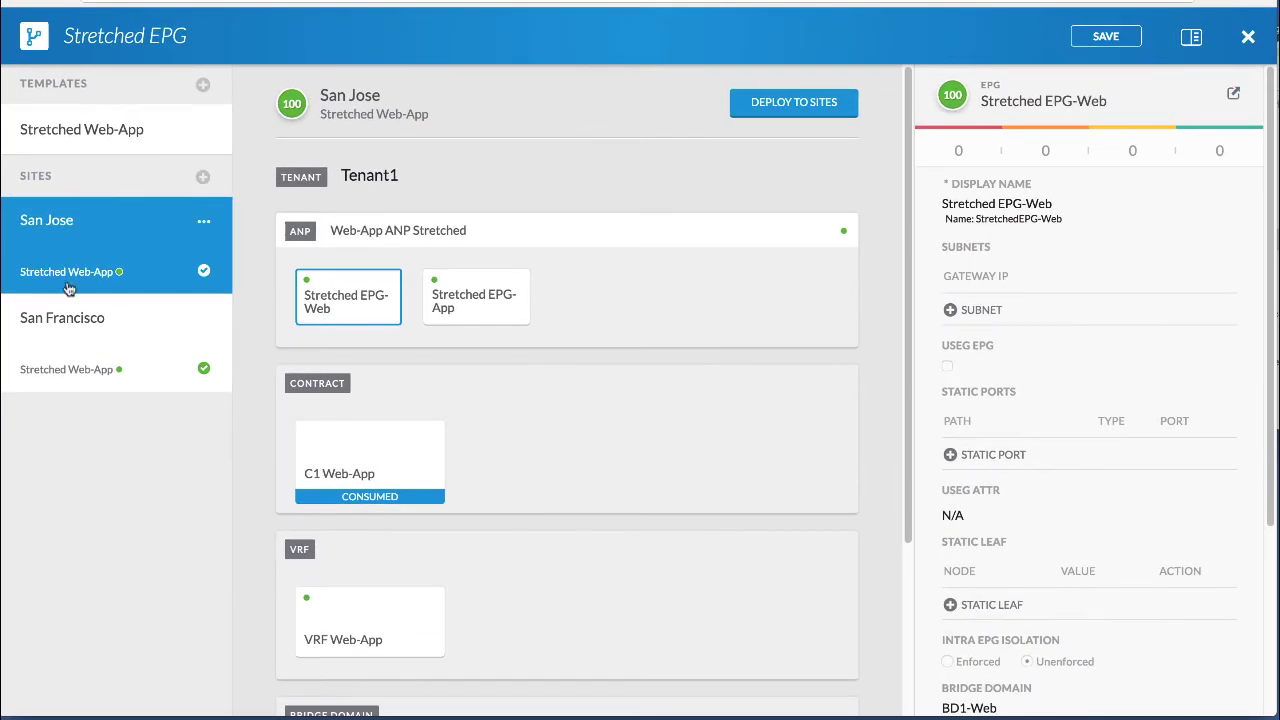
Open San Francisco's Stretched EPG-Web in its APIC and fill in the user ID.
{"action": "left_click", "coordinate": [80, 331]}
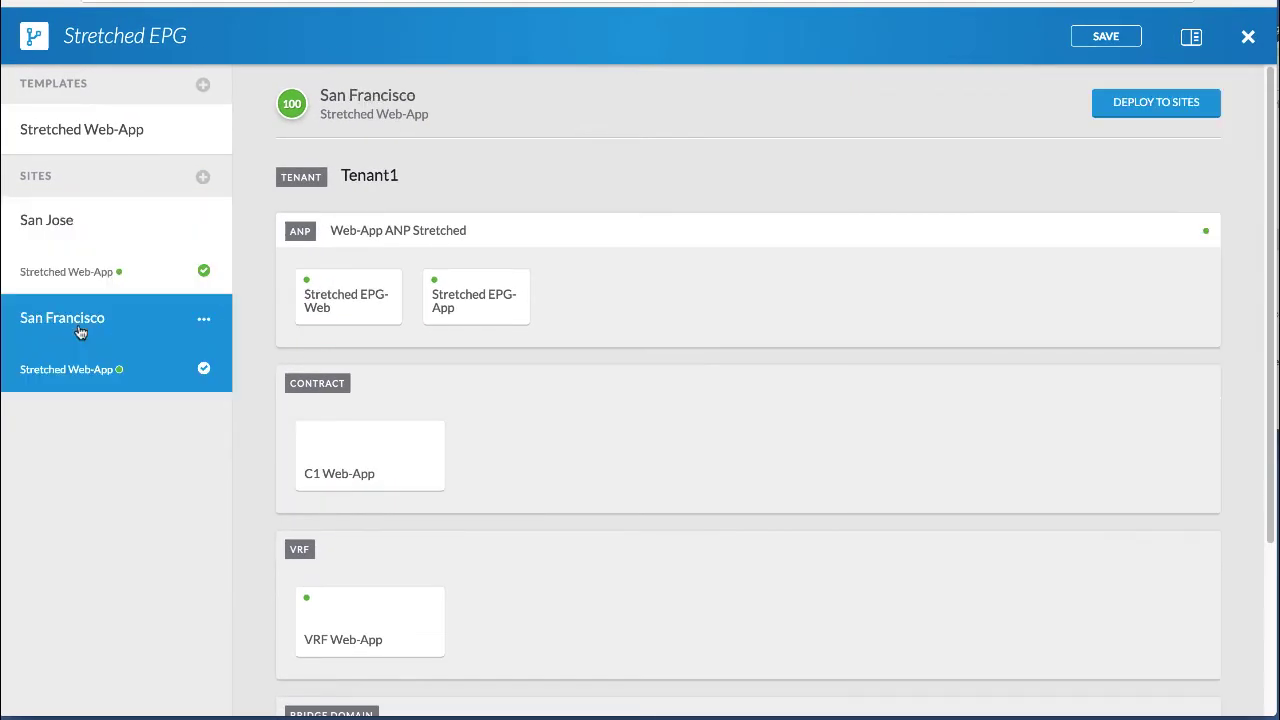
{"action": "left_click", "coordinate": [320, 310]}
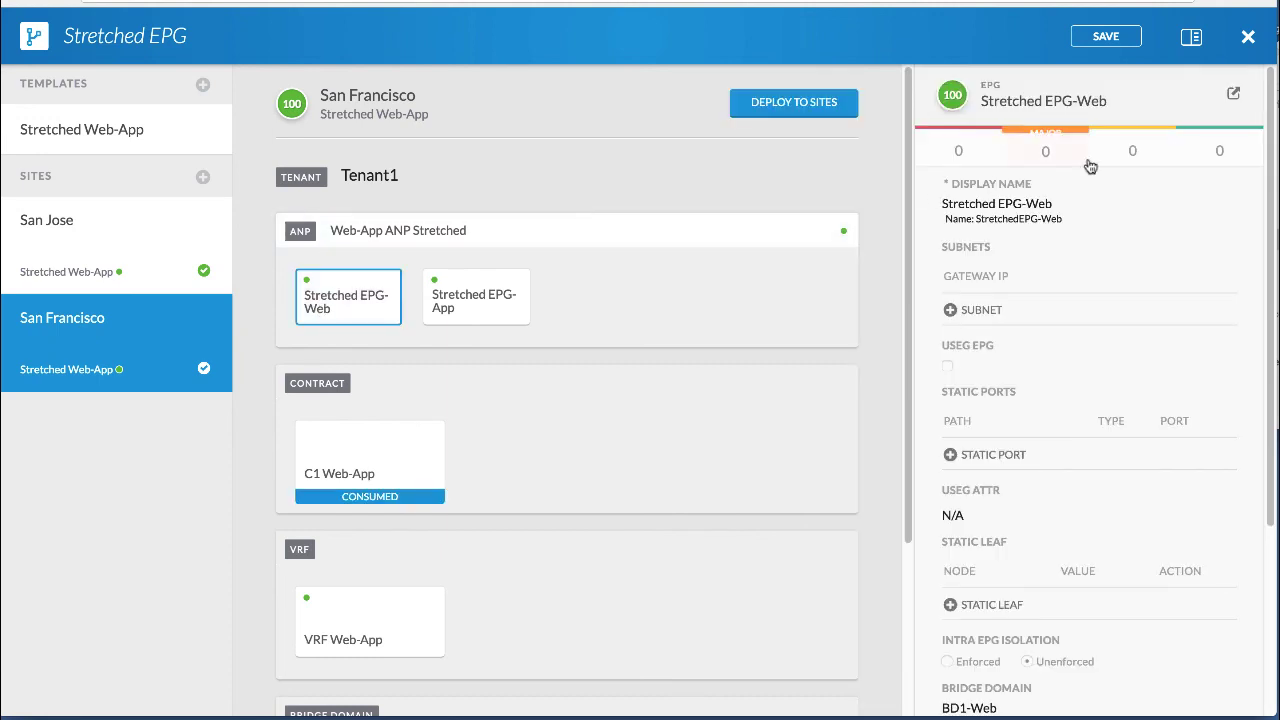
{"action": "left_click", "coordinate": [1233, 93]}
{"action": "type", "text": "admin"}
{"action": "key", "text": "Tab"}
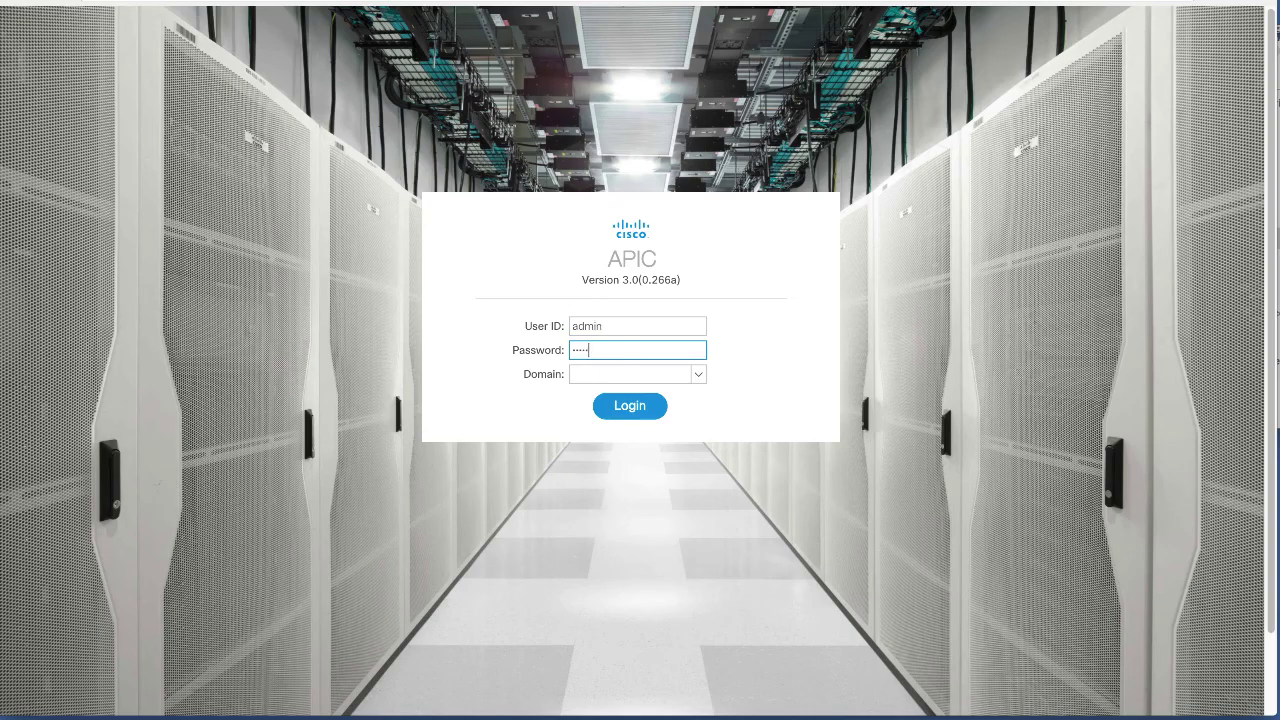
Log in to the San Francisco APIC and list Tenant1's Web-AppANPStretched application EPGs.
{"action": "key", "text": "Return"}
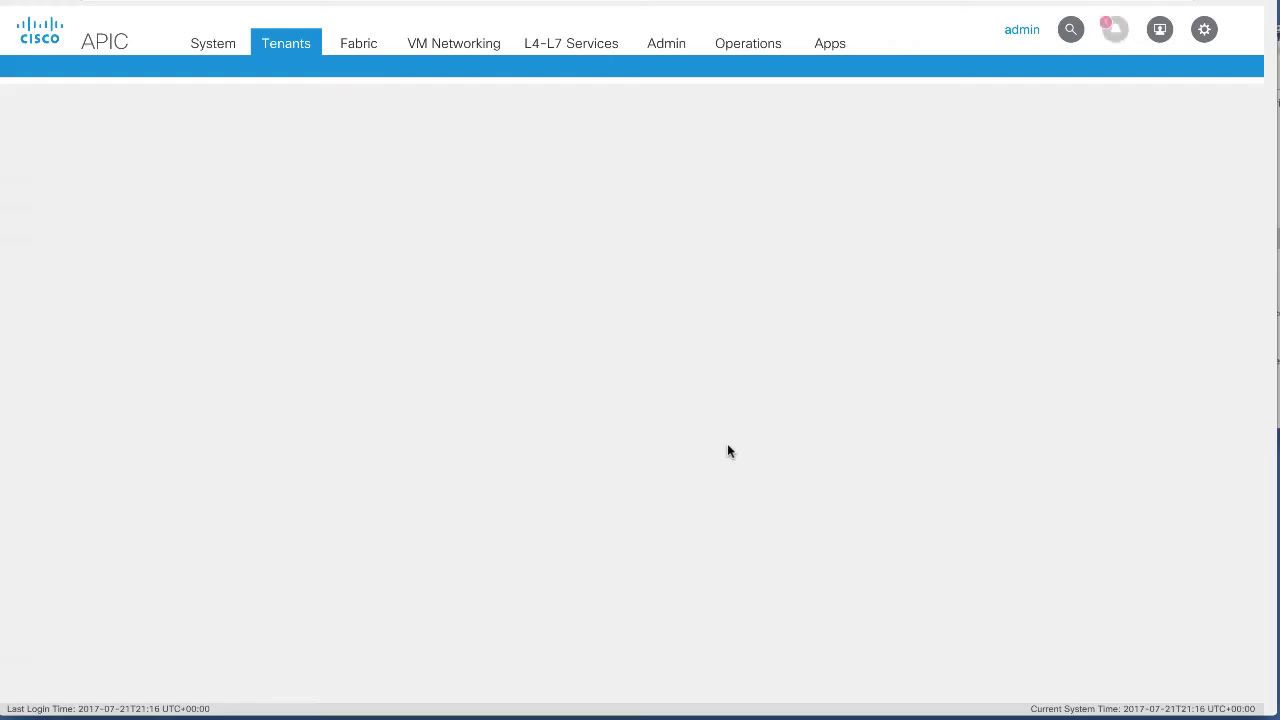
{"action": "left_click", "coordinate": [350, 69]}
{"action": "type", "text": "Tenant1"}
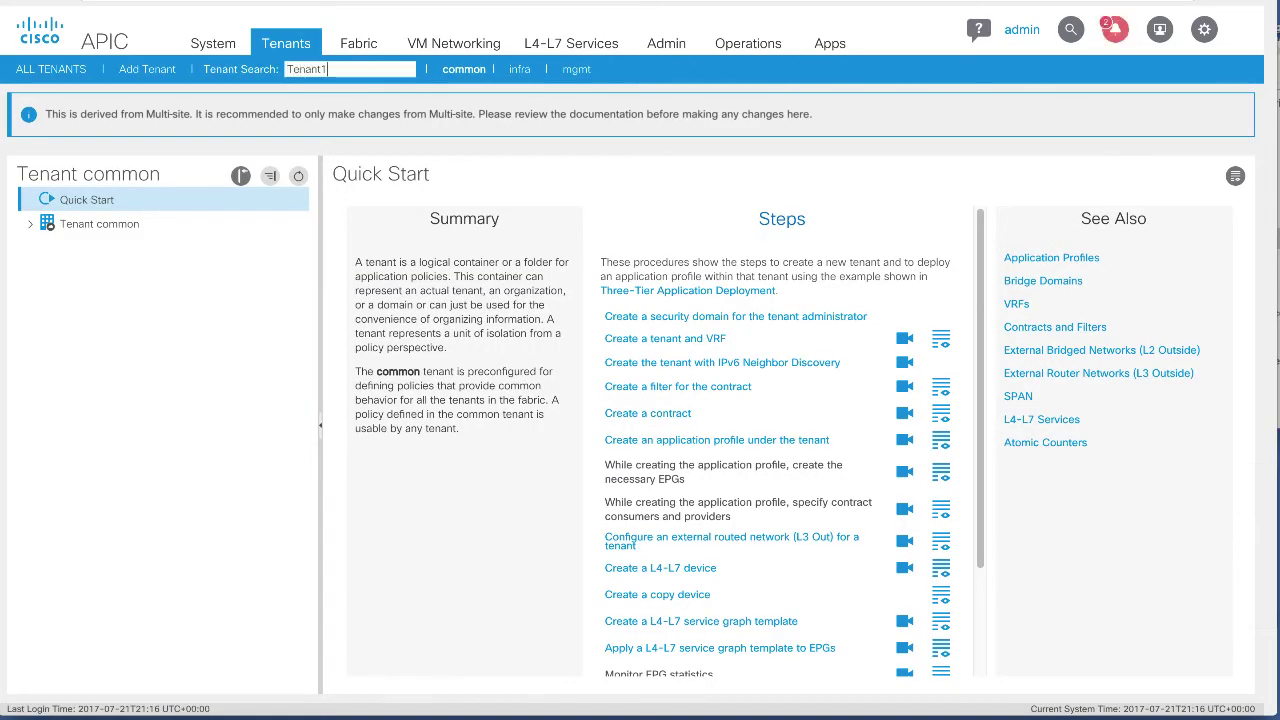
{"action": "key", "text": "Return"}
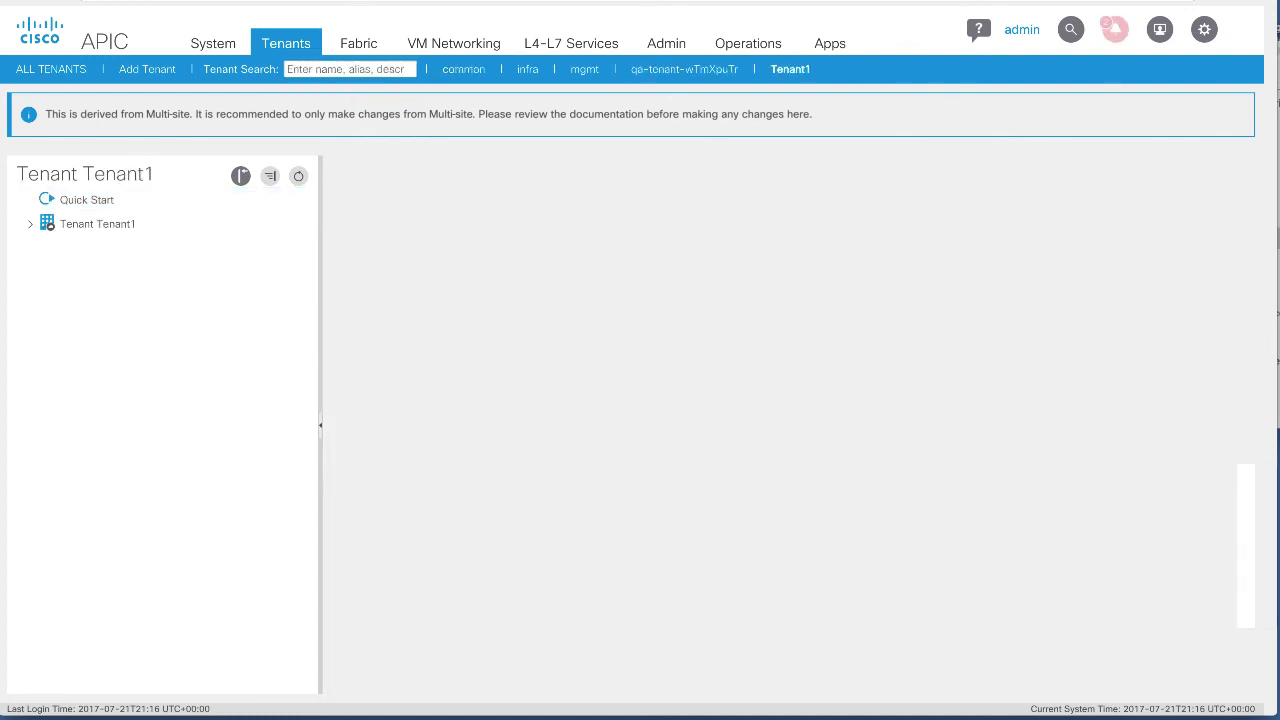
{"action": "left_click", "coordinate": [37, 229]}
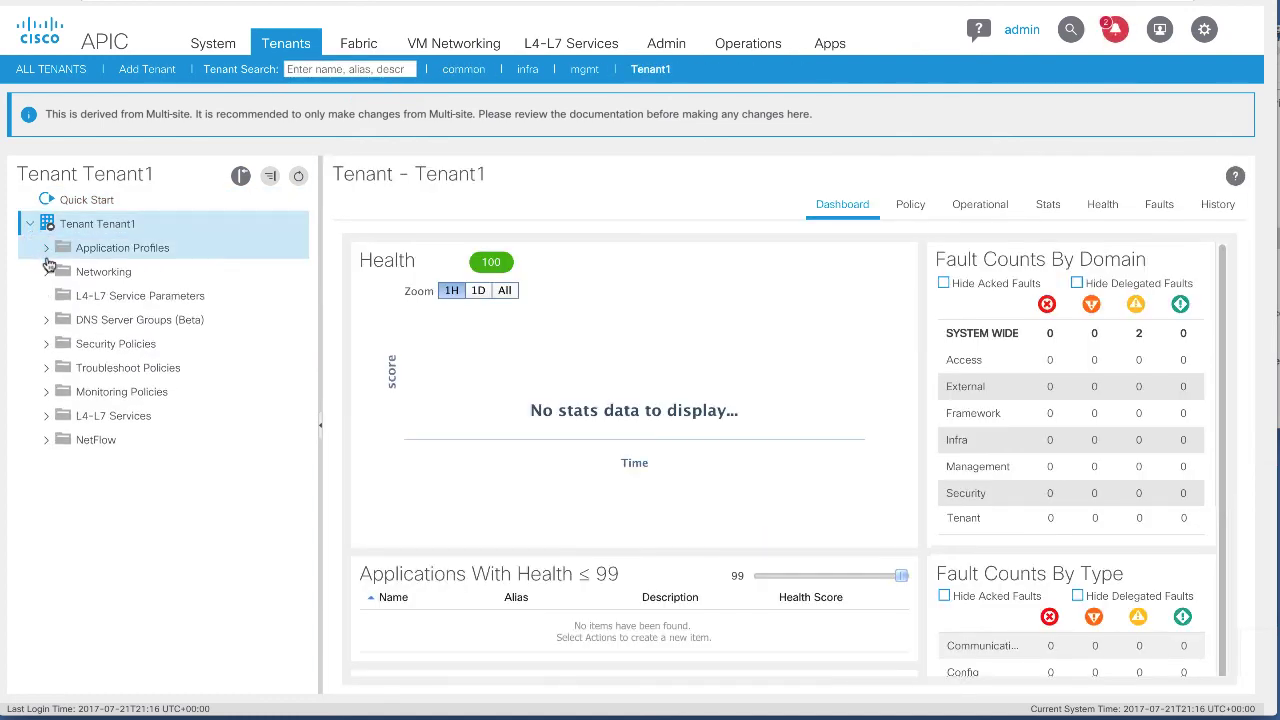
{"action": "left_click", "coordinate": [48, 258]}
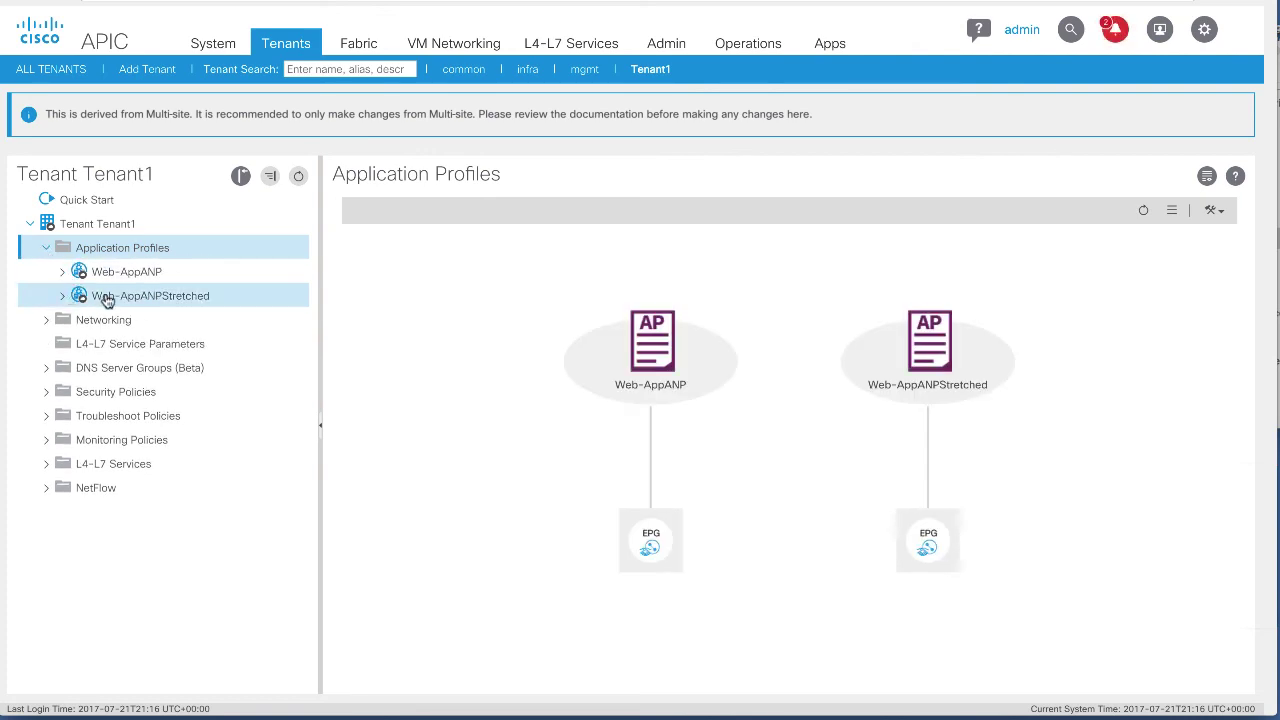
{"action": "left_click", "coordinate": [63, 296]}
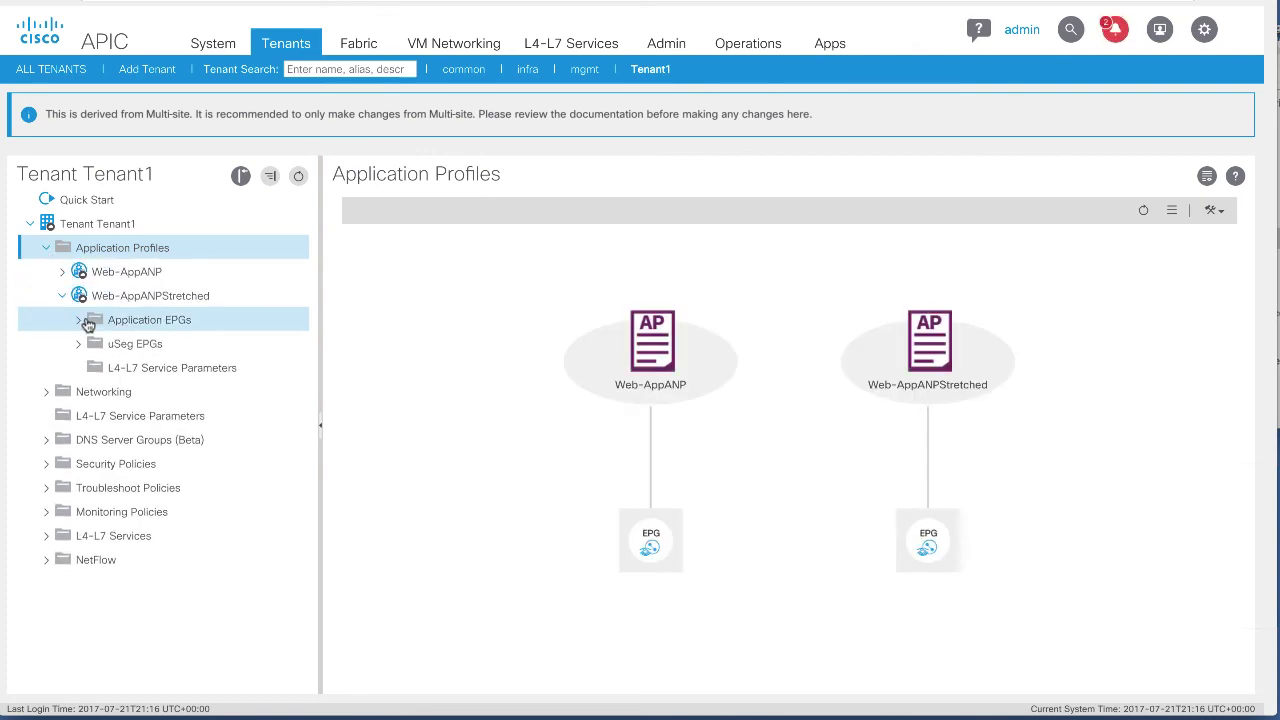
{"action": "left_click", "coordinate": [78, 321]}
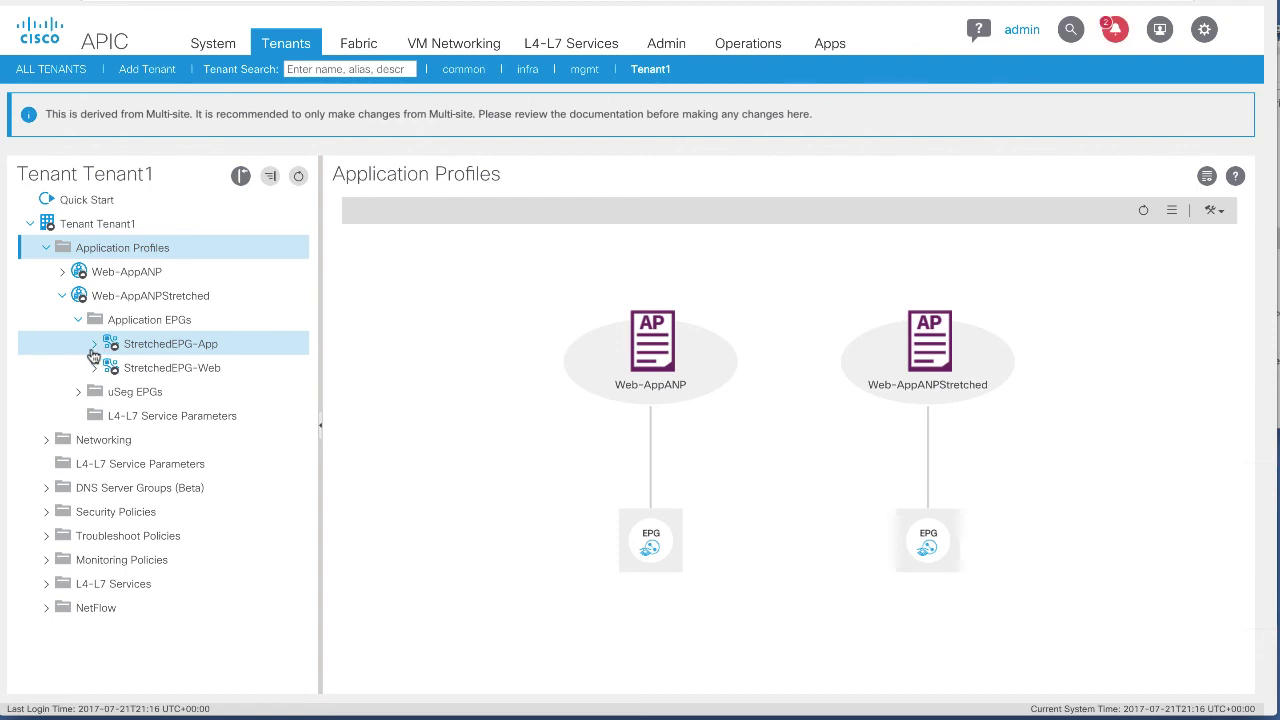
Check the domains on StretchedEPG-App (VMM) and StretchedEPG-Web (Physical).
{"action": "left_click", "coordinate": [94, 345]}
{"action": "left_click", "coordinate": [125, 368]}
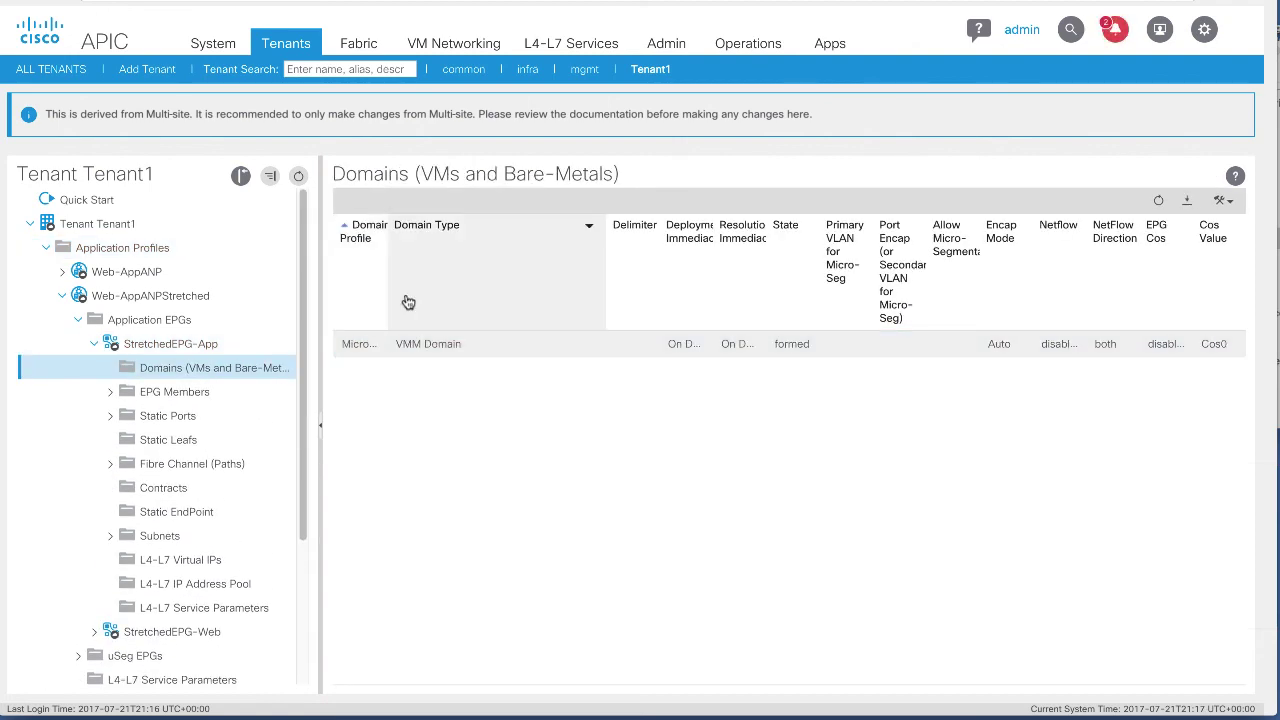
{"action": "scroll", "coordinate": [65, 405], "scroll_direction": "down", "scroll_amount": 1}
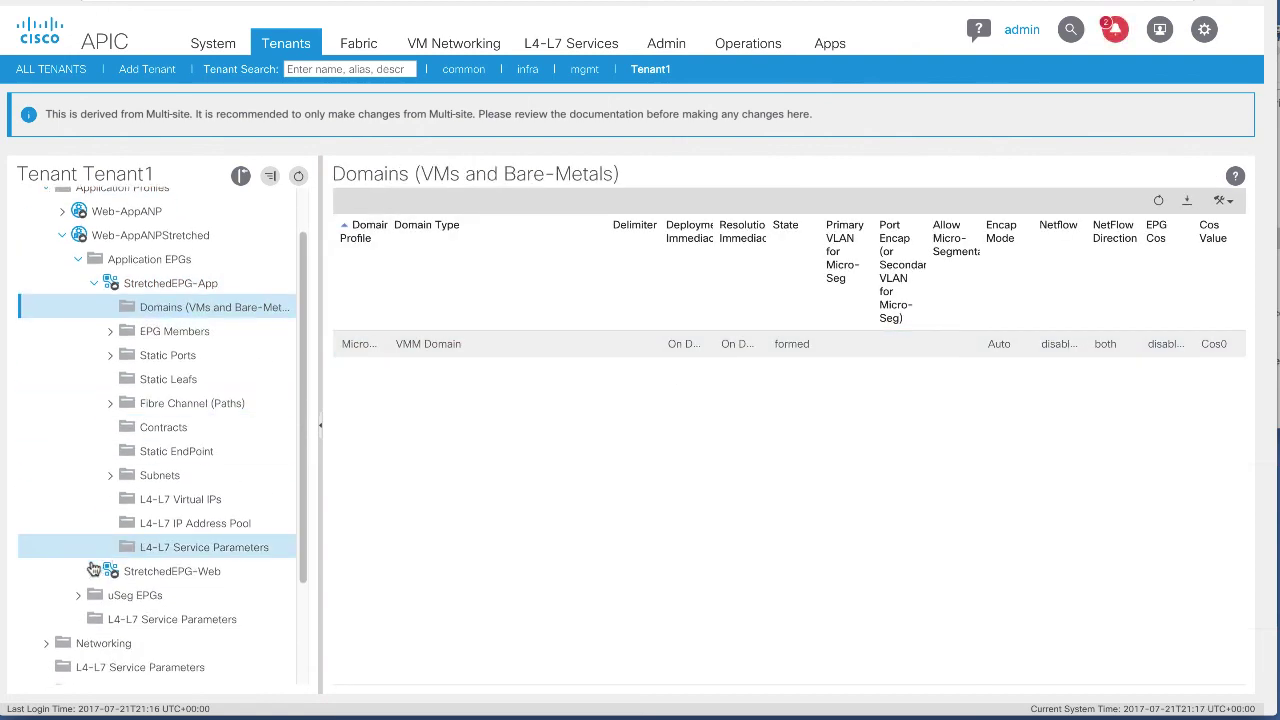
{"action": "left_click", "coordinate": [91, 579]}
{"action": "scroll", "coordinate": [163, 520], "scroll_direction": "down", "scroll_amount": 2}
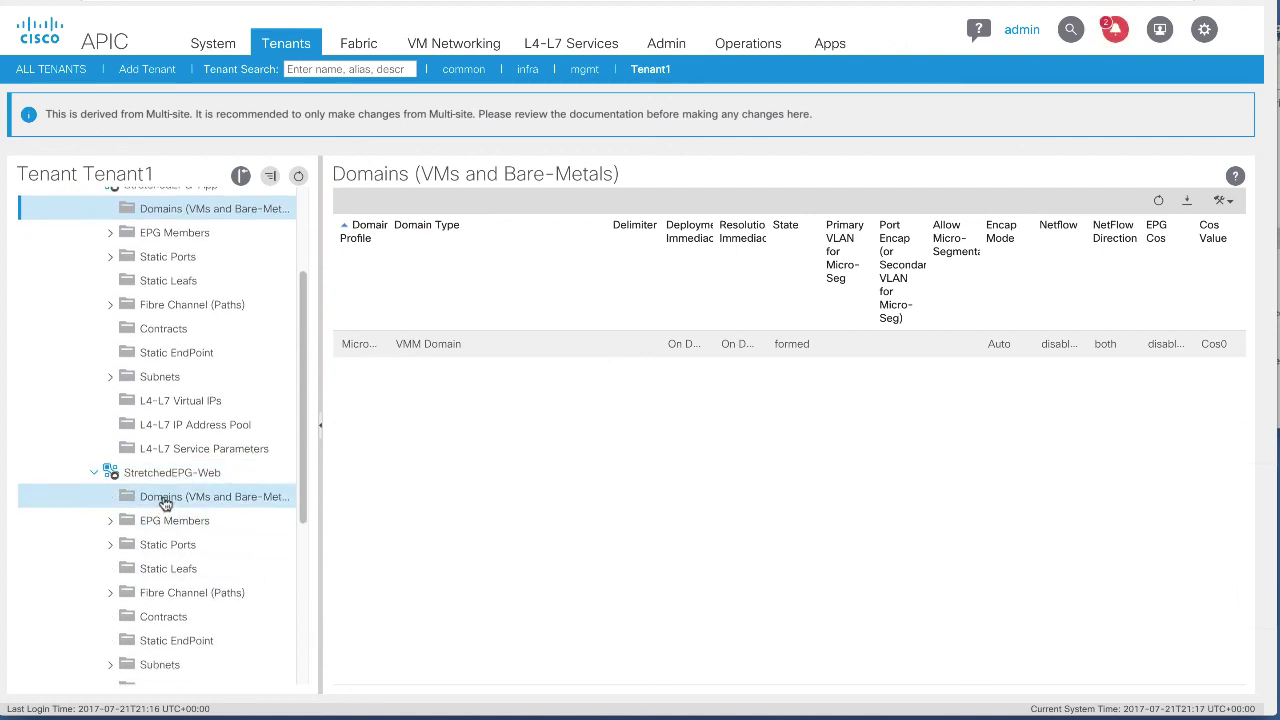
{"action": "left_click", "coordinate": [163, 500]}
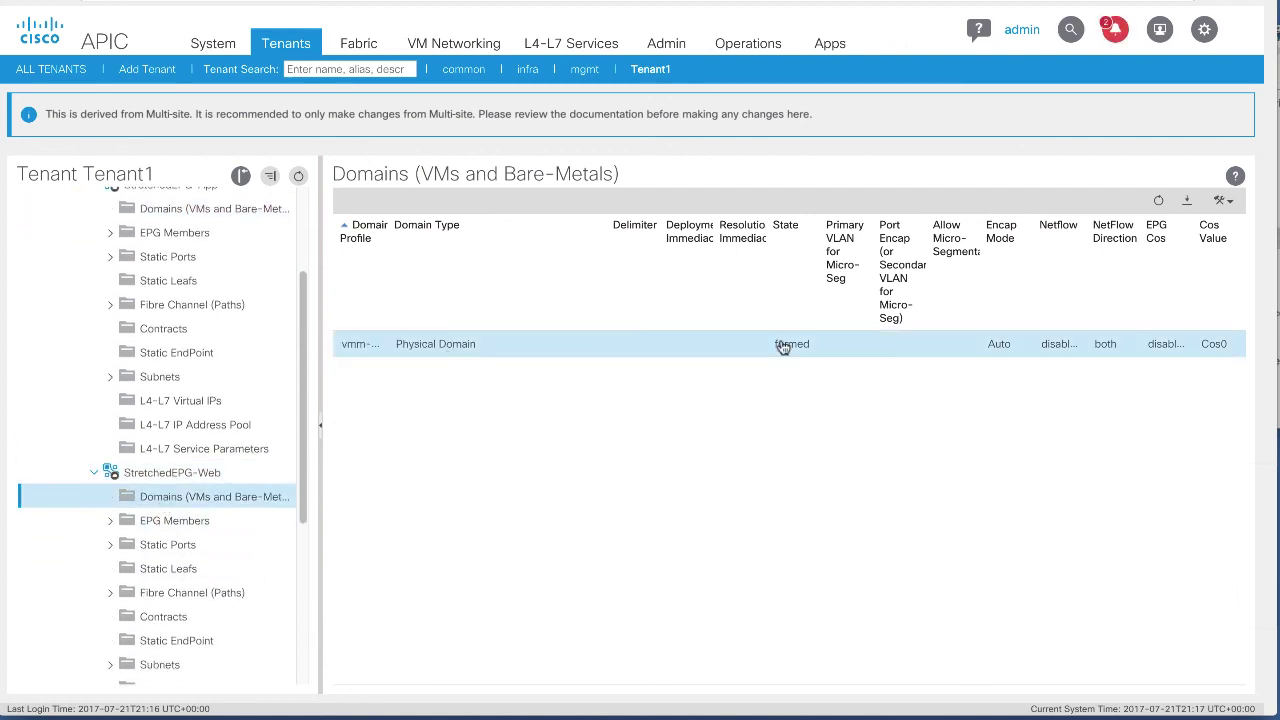